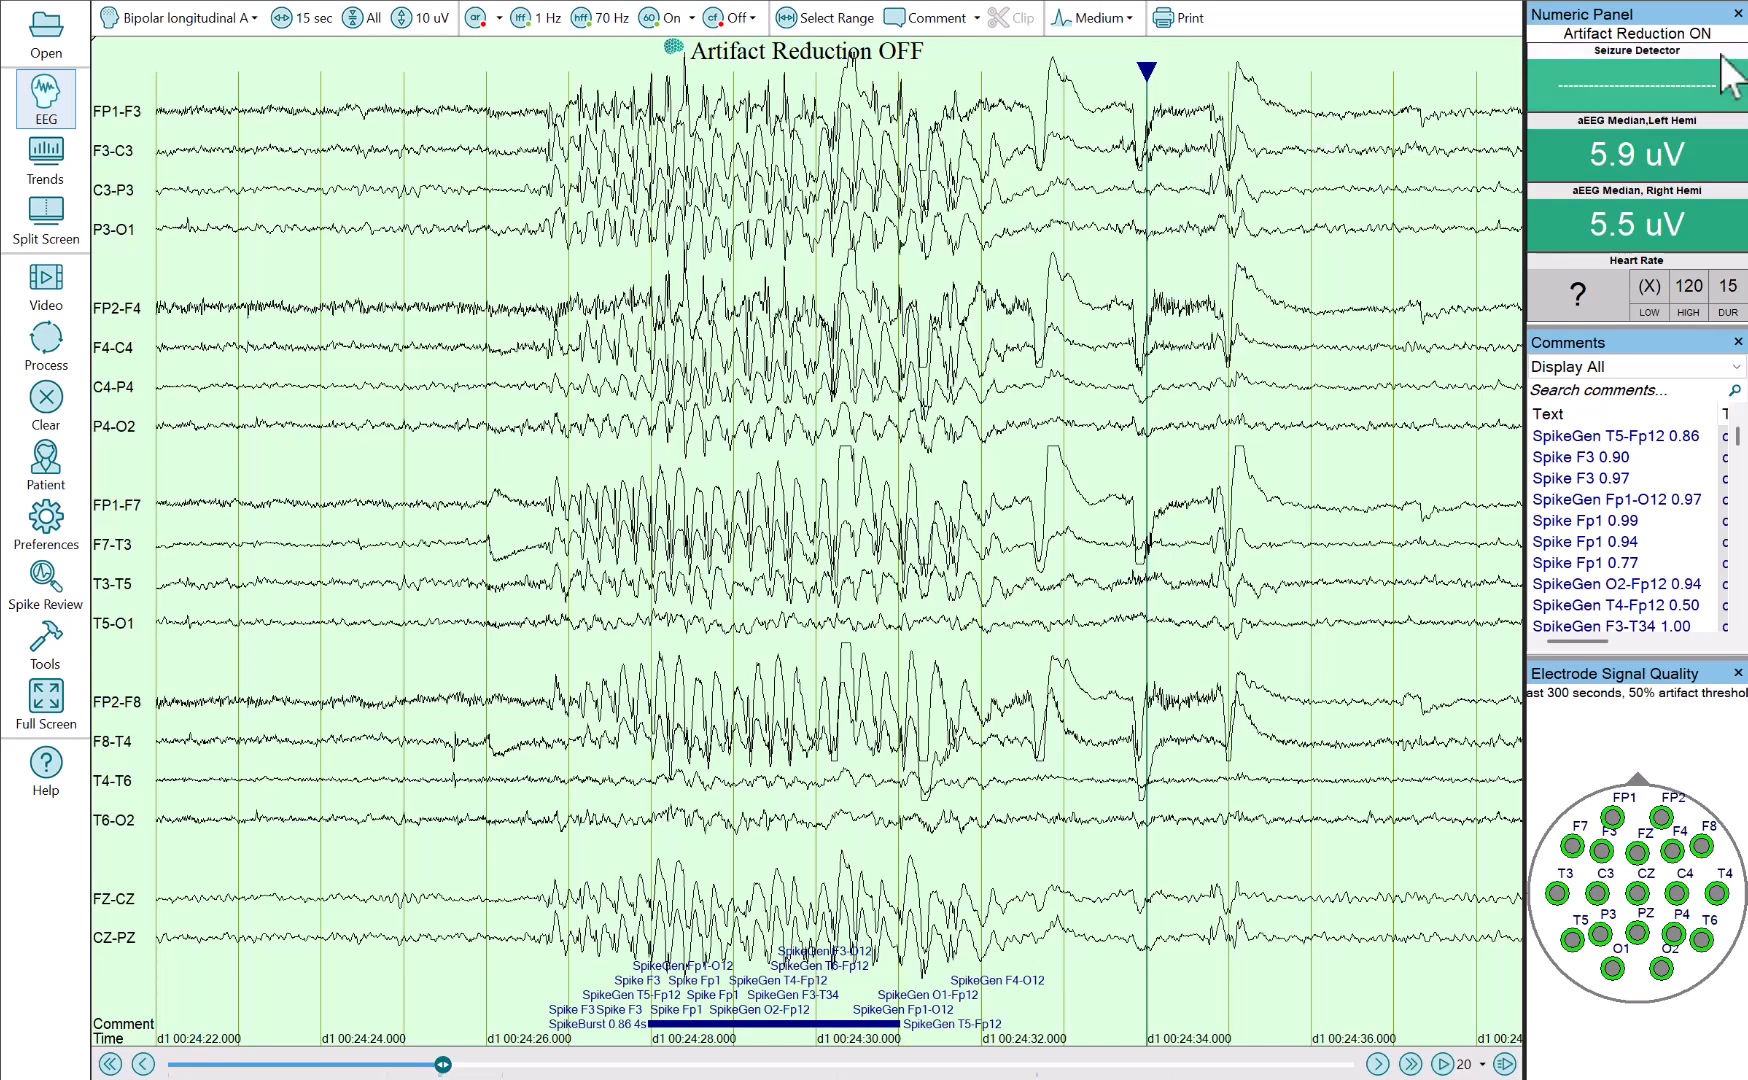
Collapse the Numeric Panel and the Electrode Signal Quality panel so the comments list takes the full height
click(1738, 14)
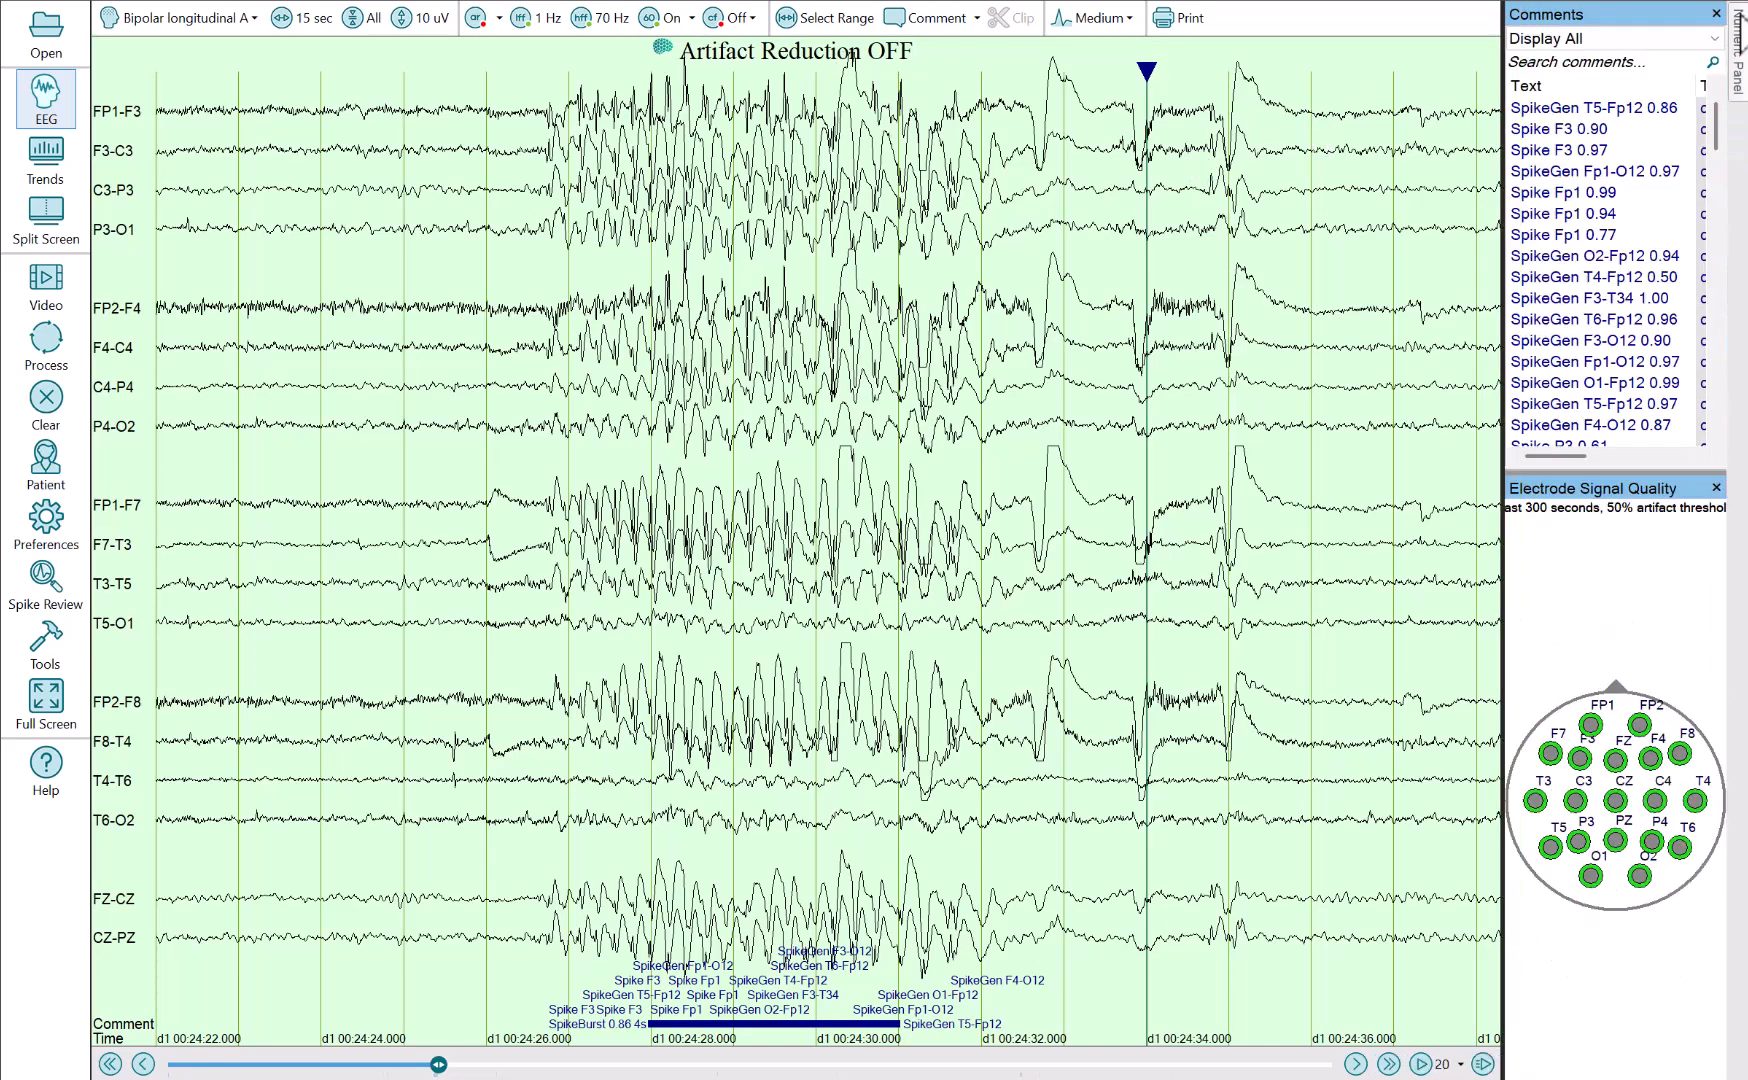
click(1716, 488)
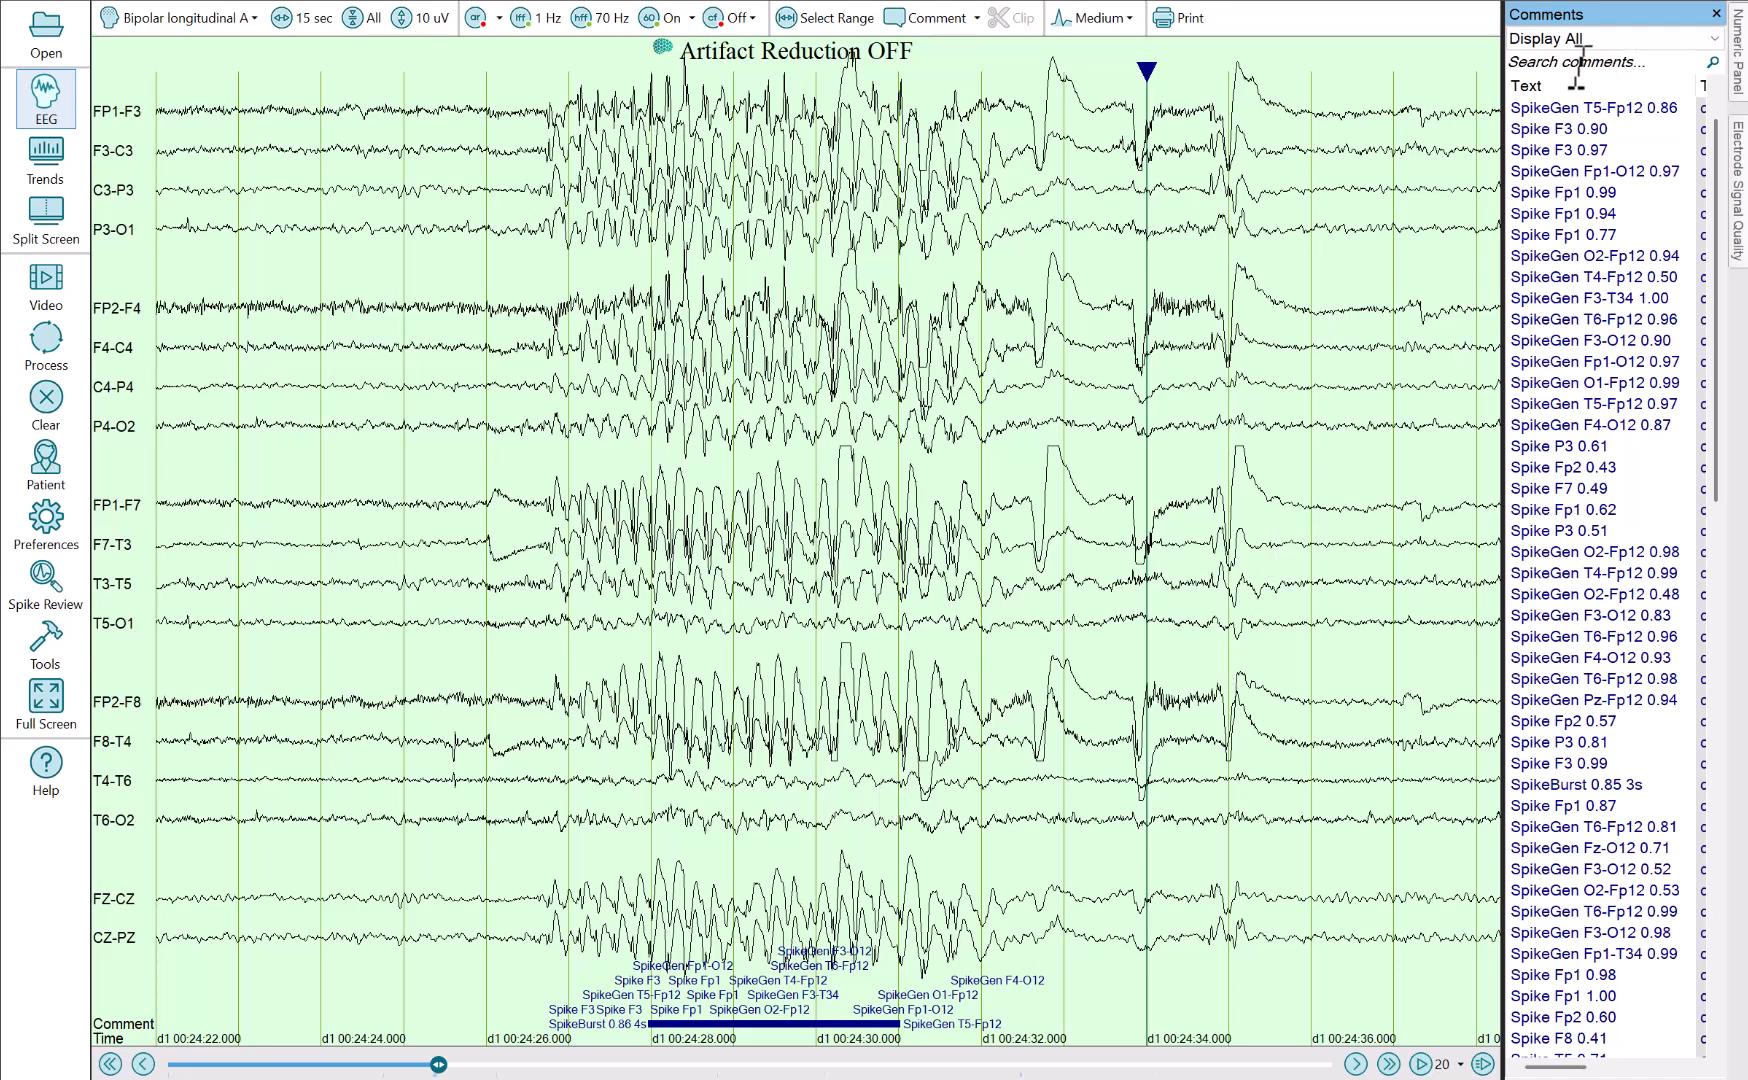
Filter the comments by Spike Detections and look through the list, and check the Seizure Detections filter as well
click(1652, 40)
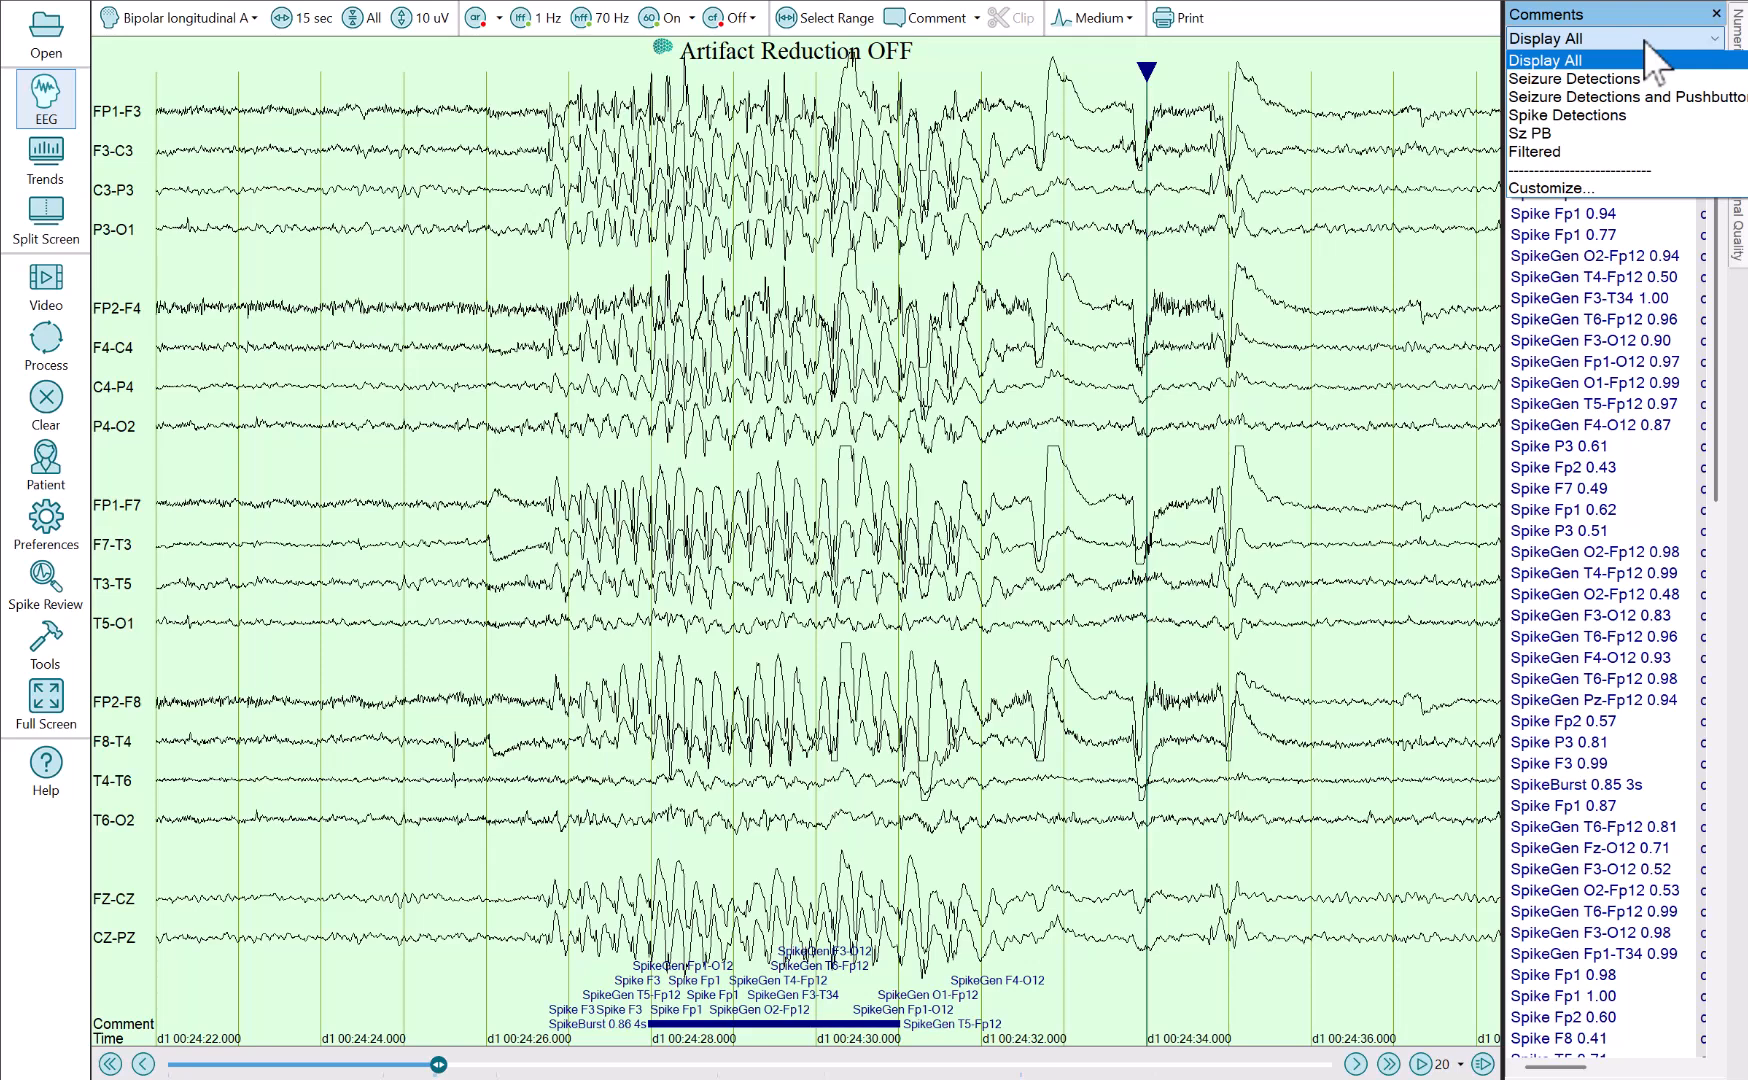
click(1614, 116)
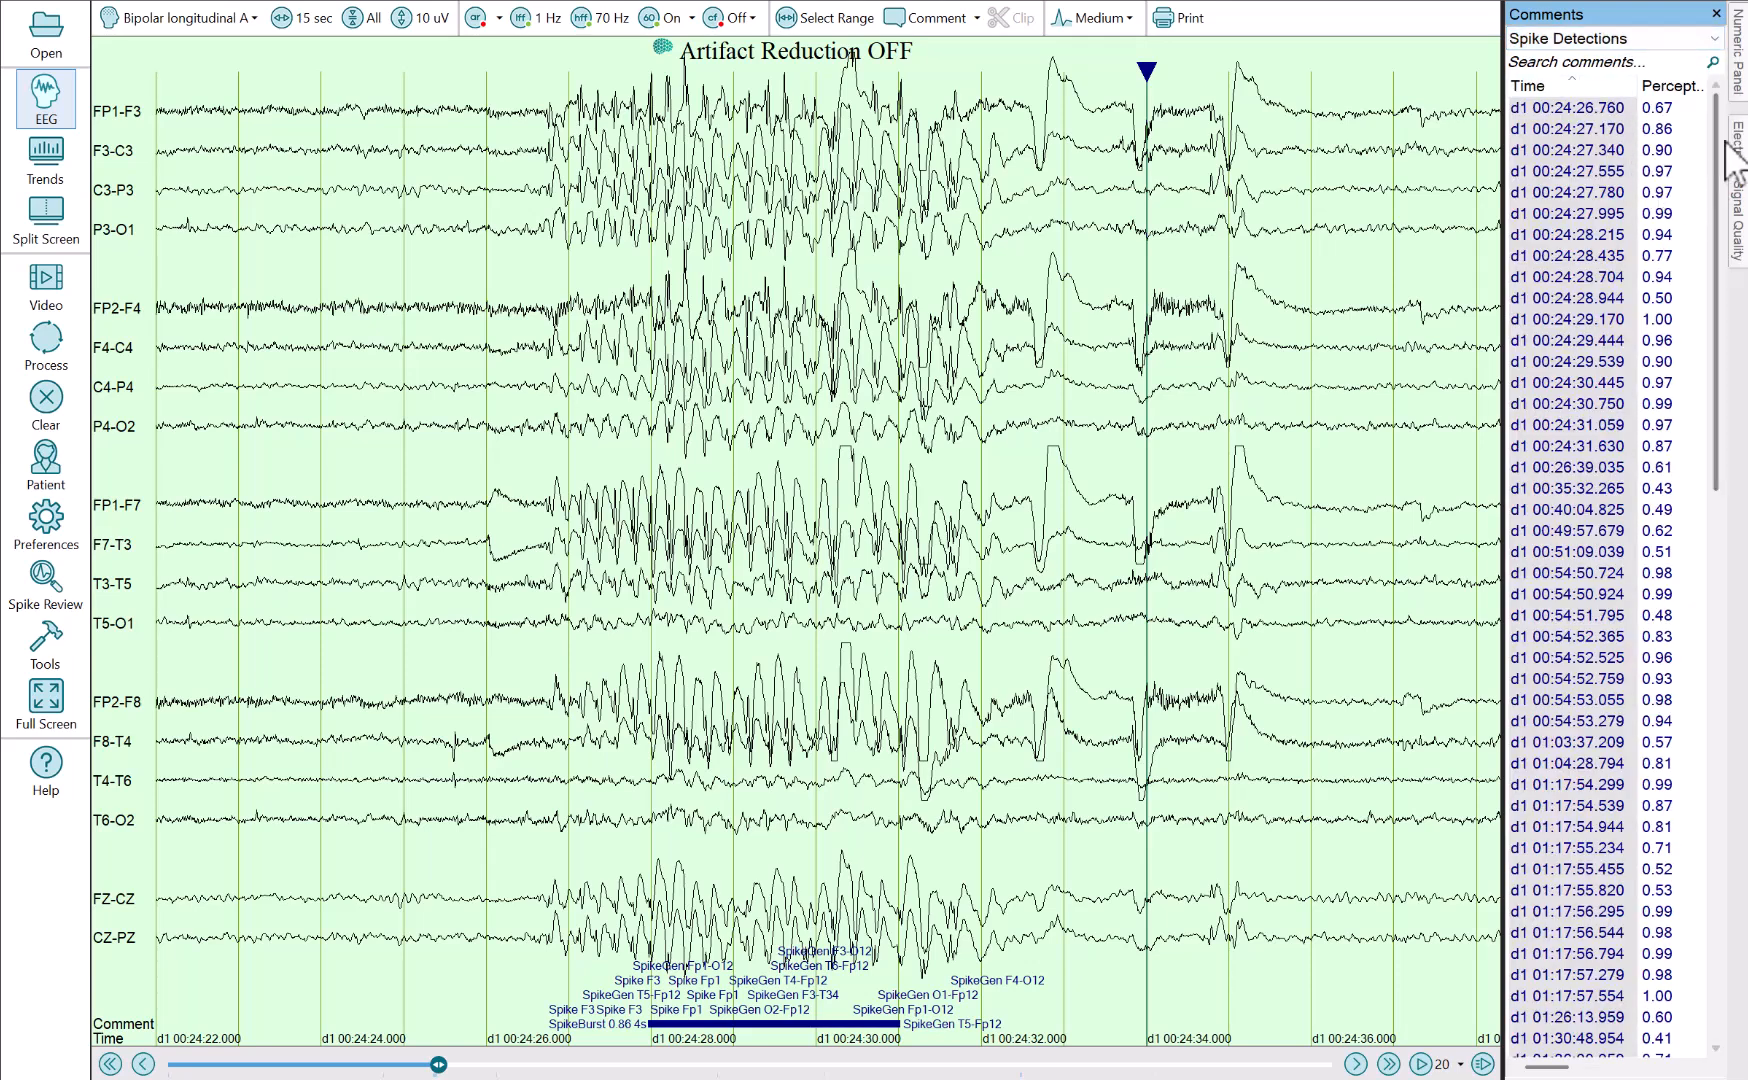
scroll(1716, 180, down, 10)
scroll(1600, 560, down, 15)
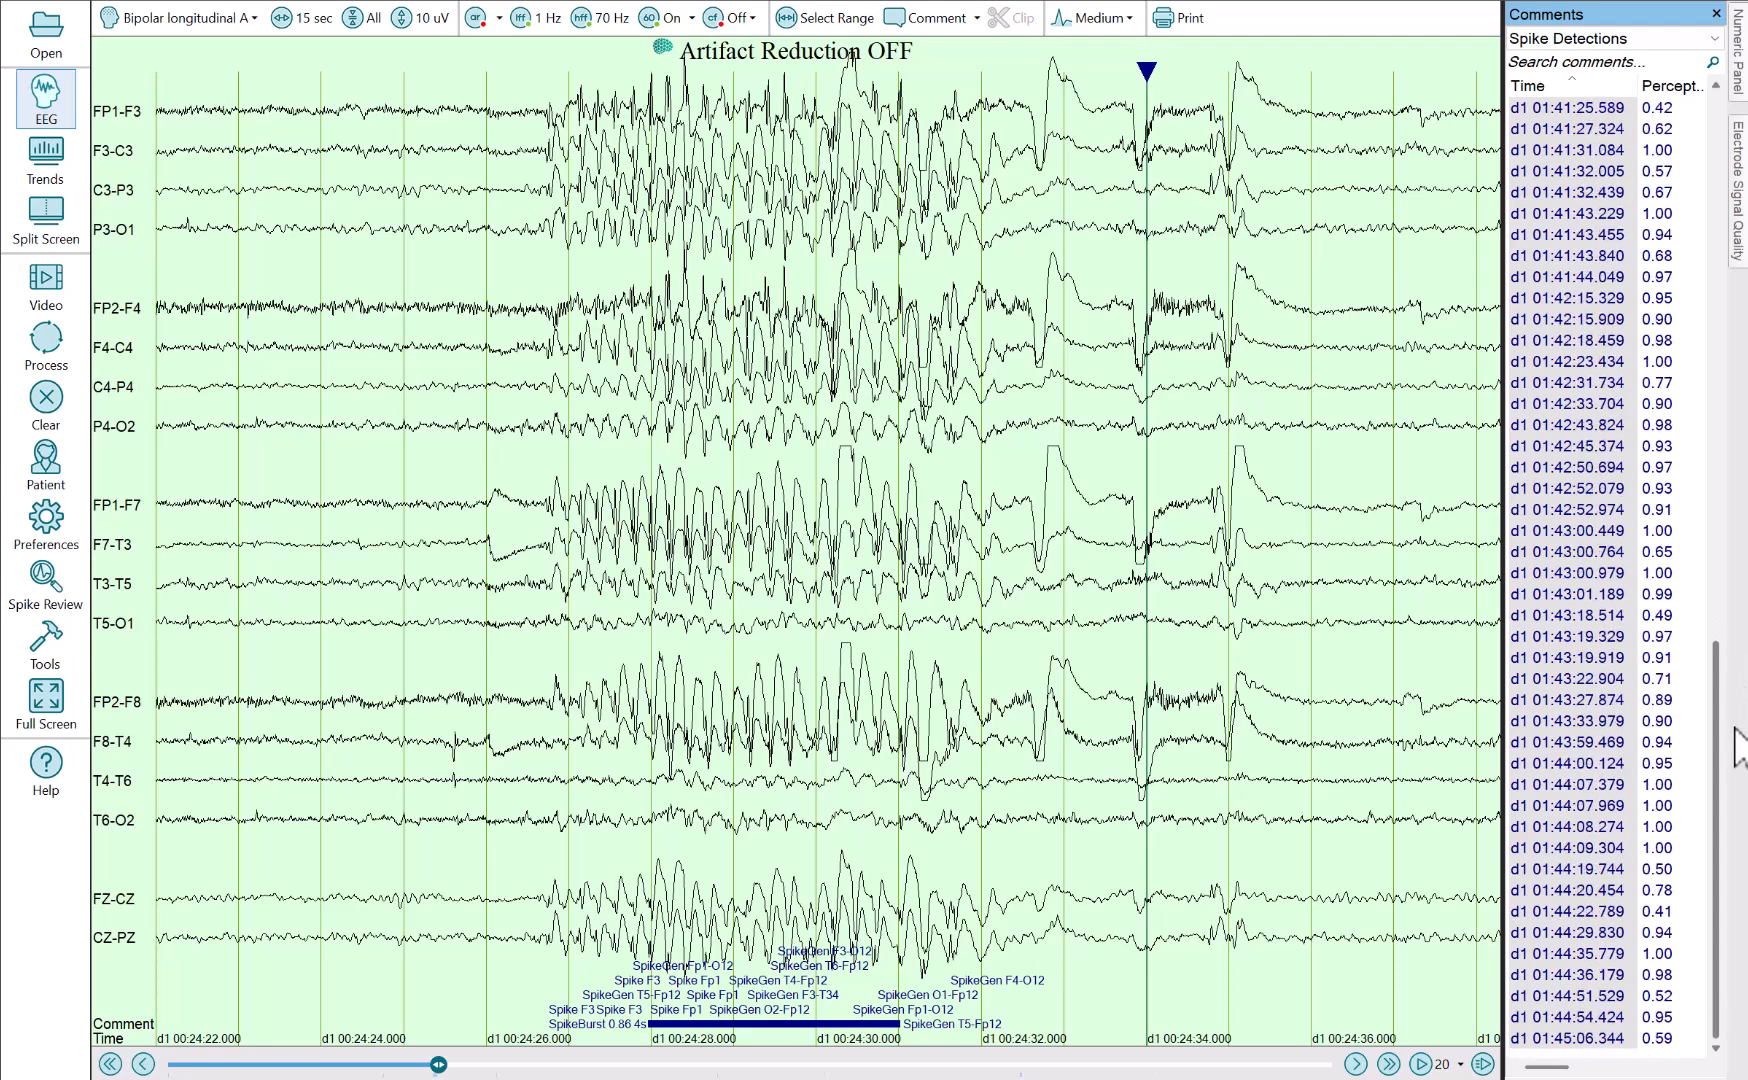
scroll(1600, 560, up, 20)
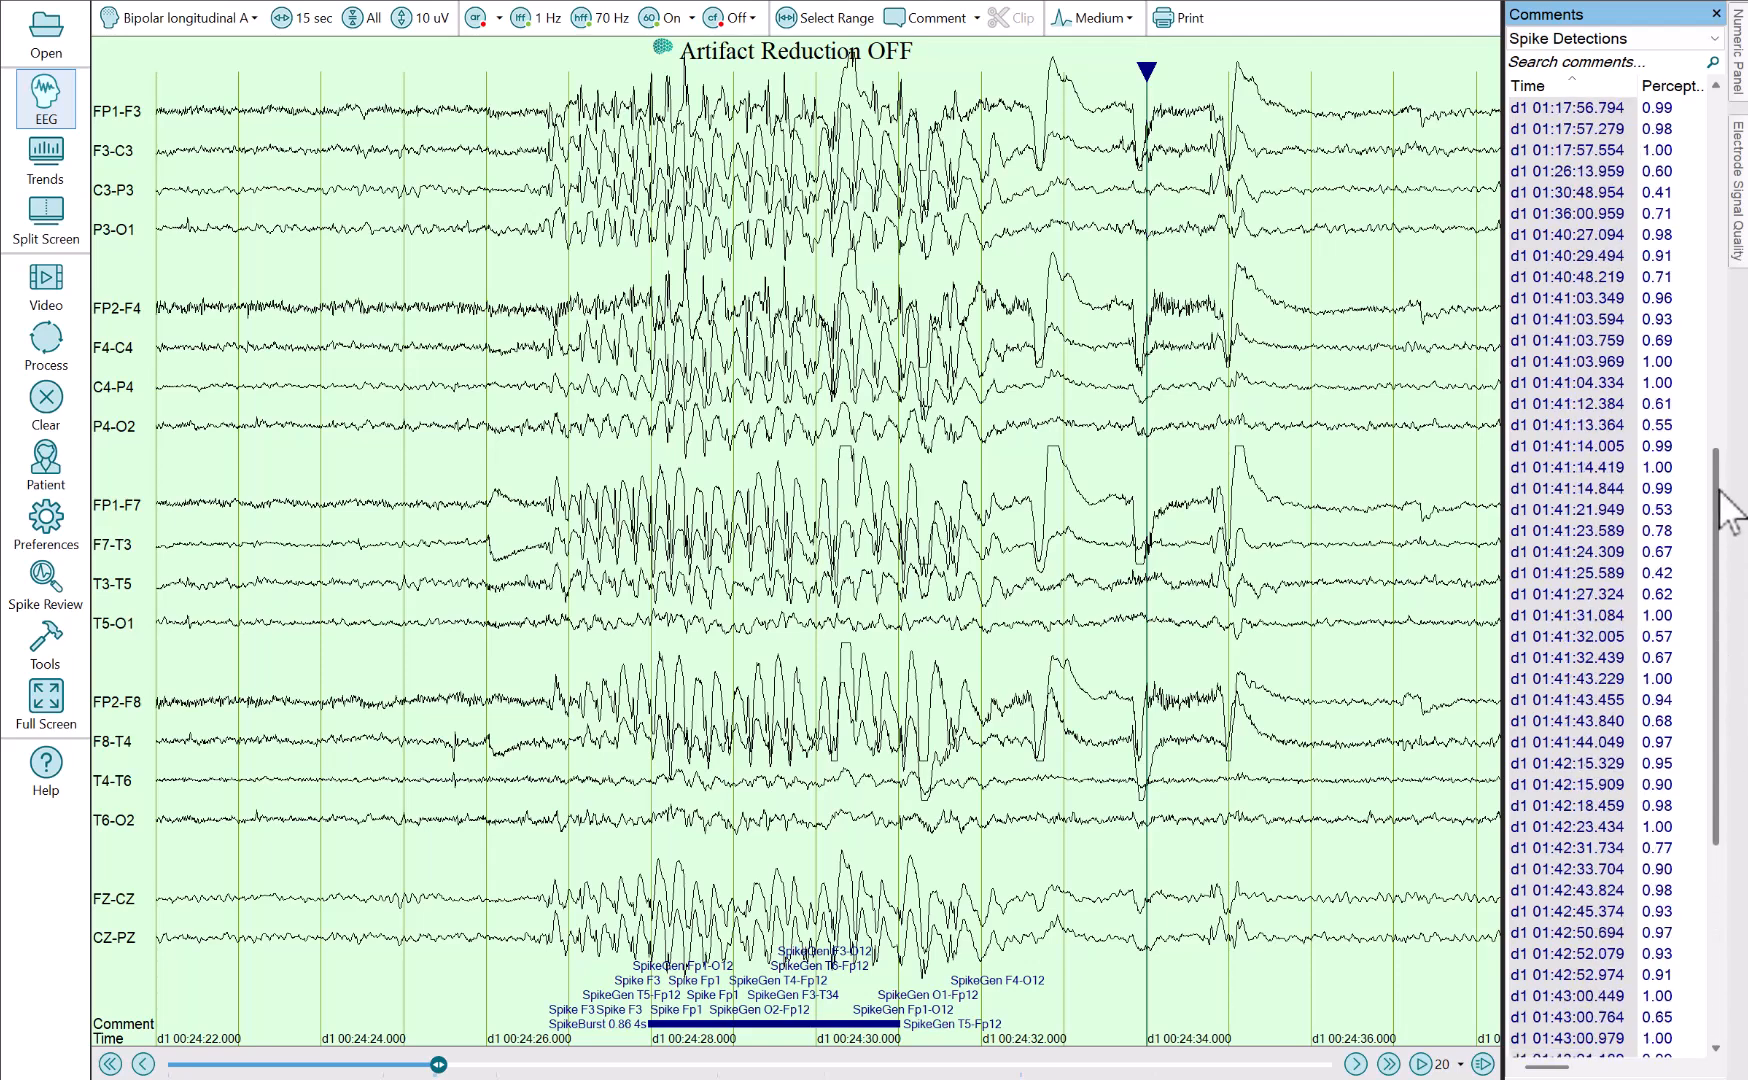
click(1620, 38)
click(1622, 79)
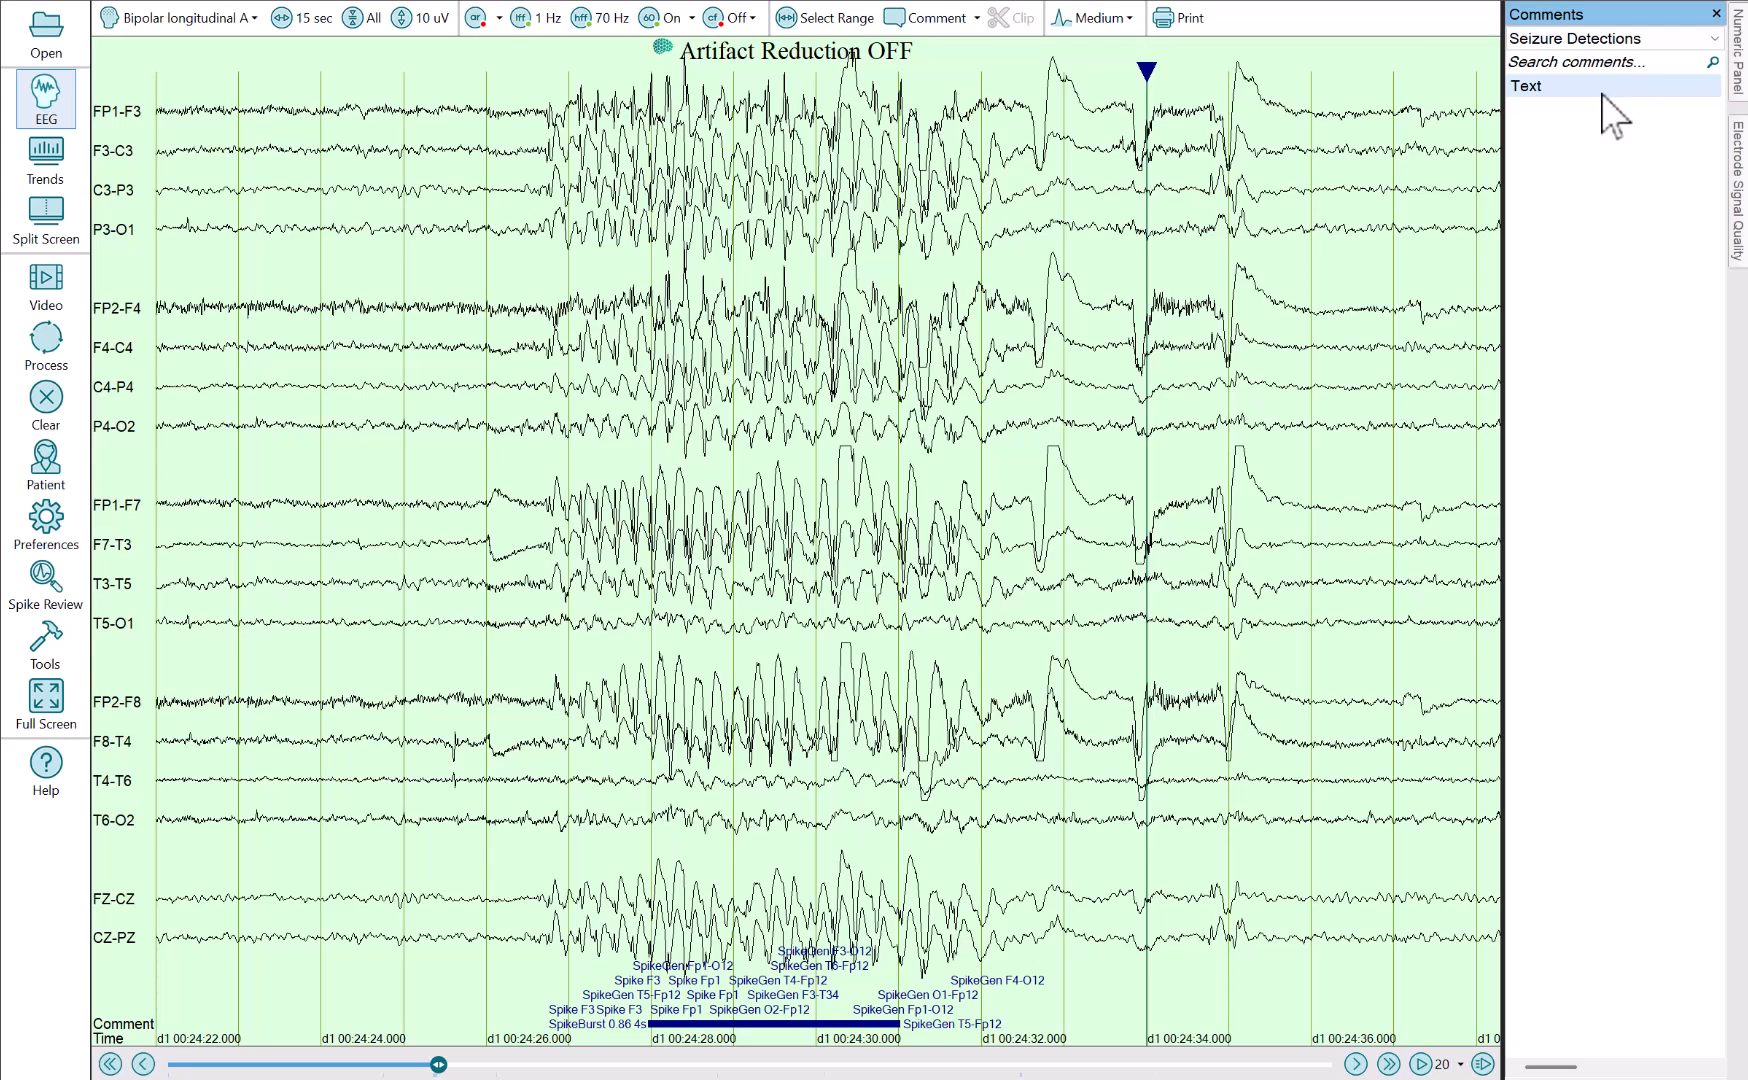
Set the comments filter back to Display All and search the comments for "burst"
click(1614, 40)
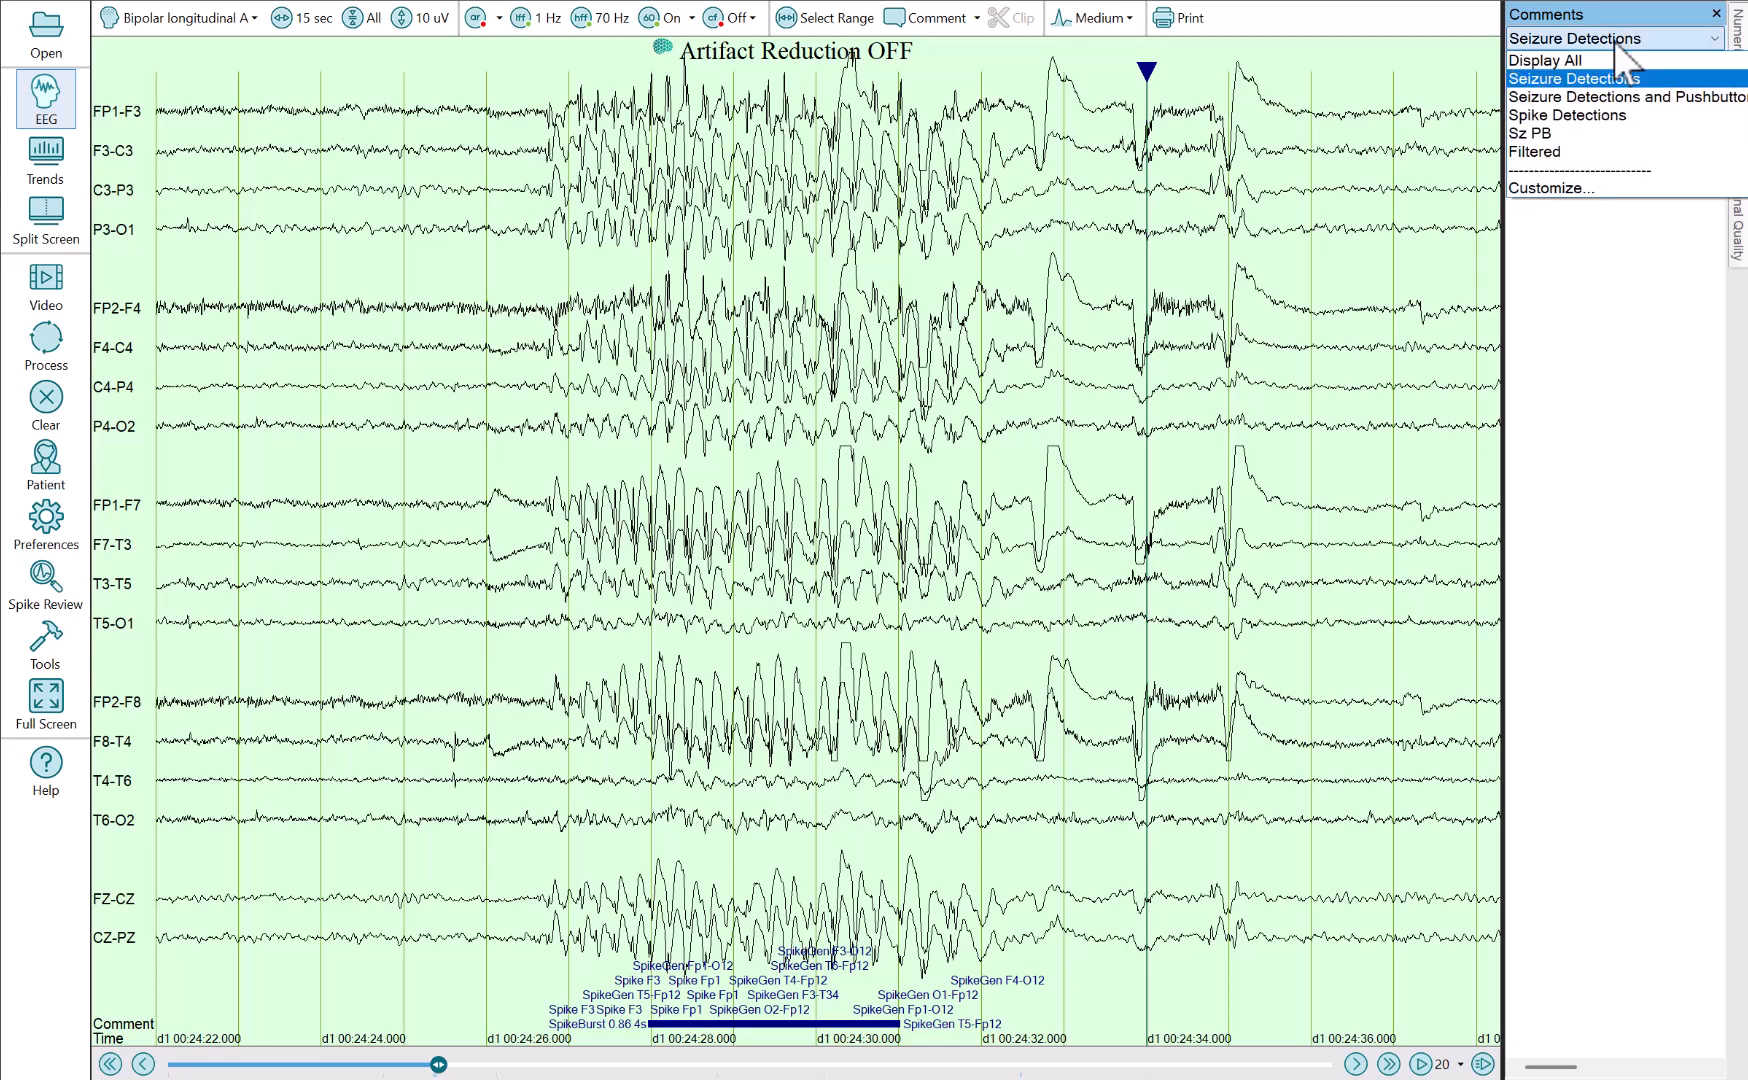
click(1607, 60)
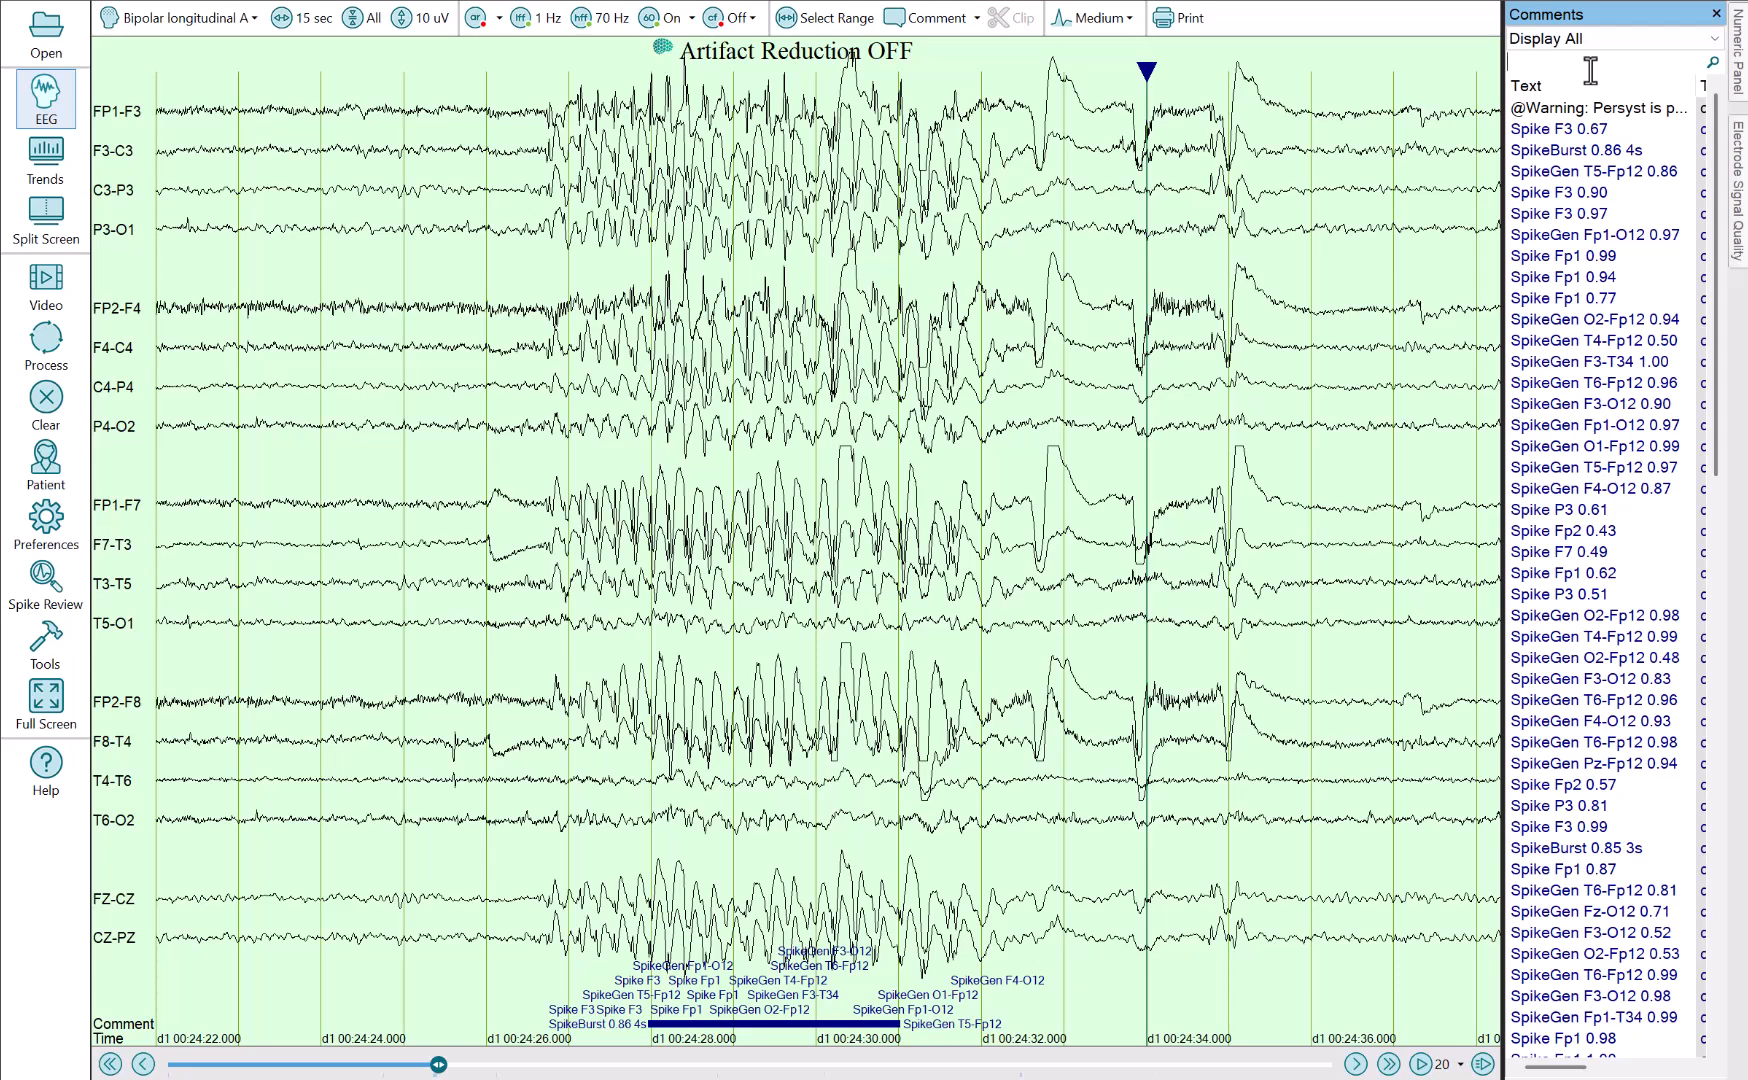
key(Return)
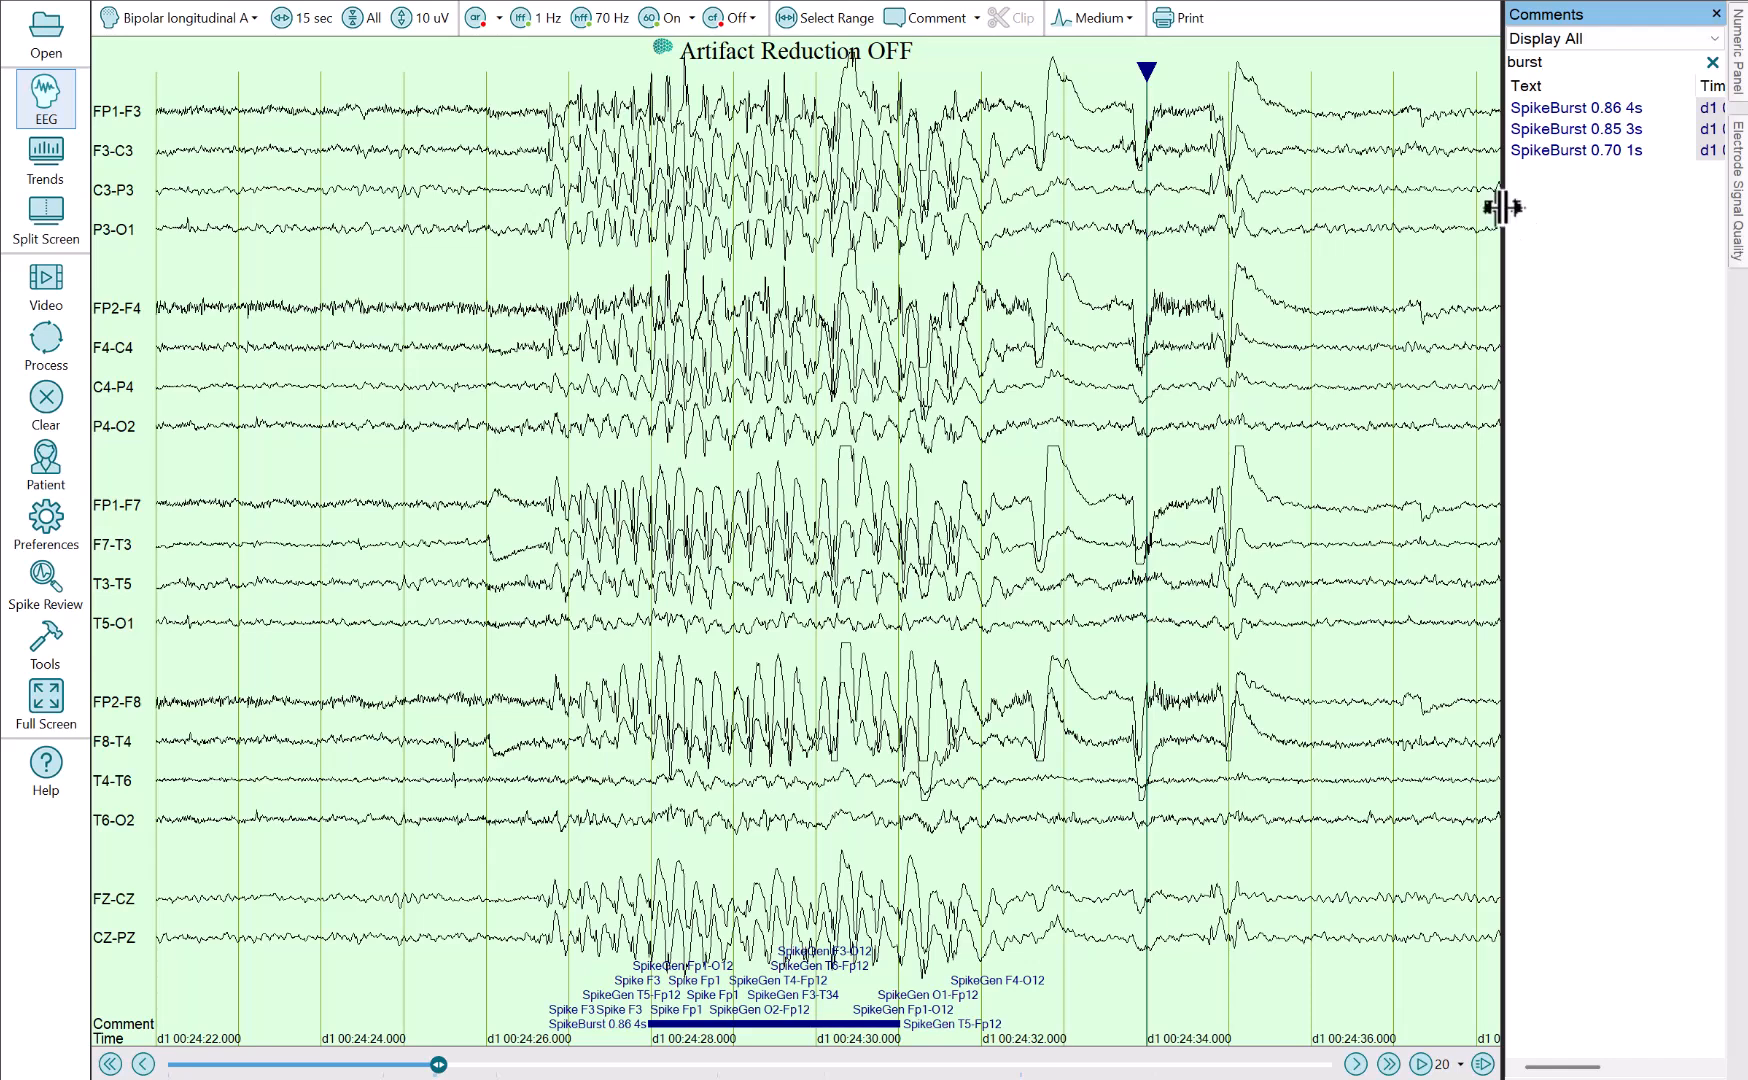
Widen the comments list and narrow its Text column to make room for the Time and Duration columns
drag(1502, 203, 1366, 211)
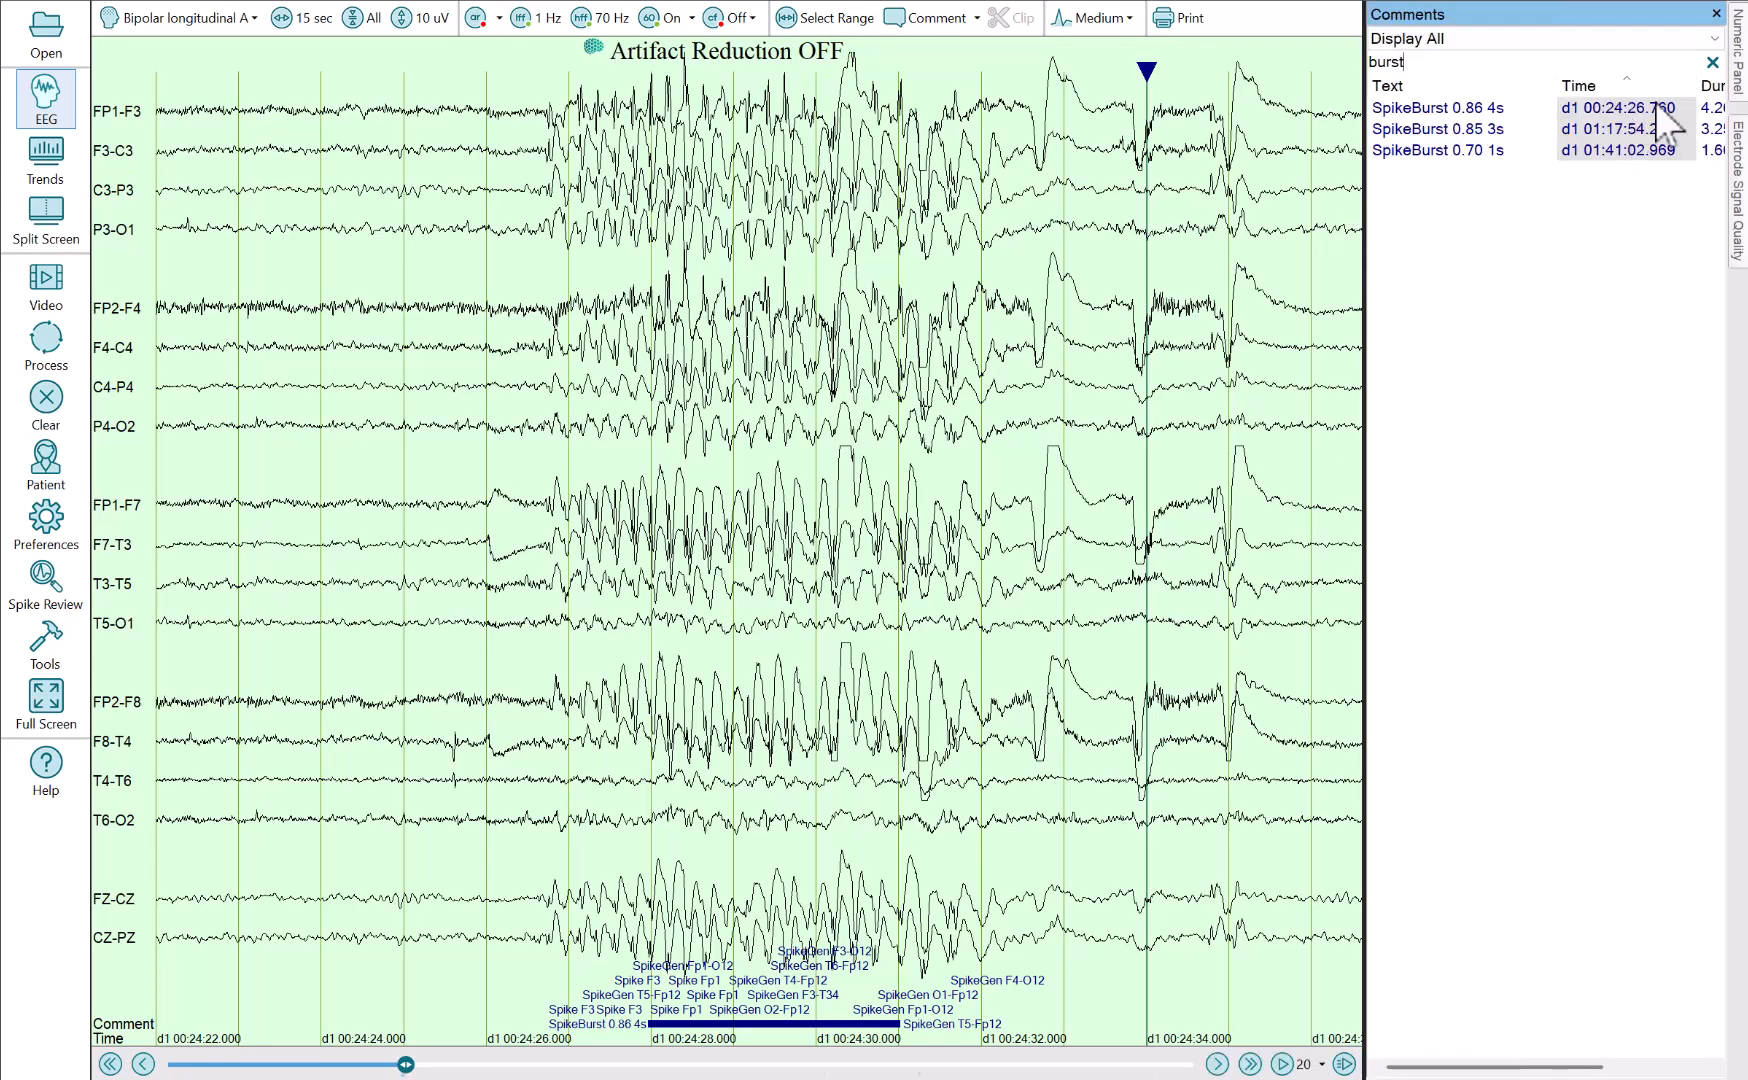
drag(1557, 82, 1517, 82)
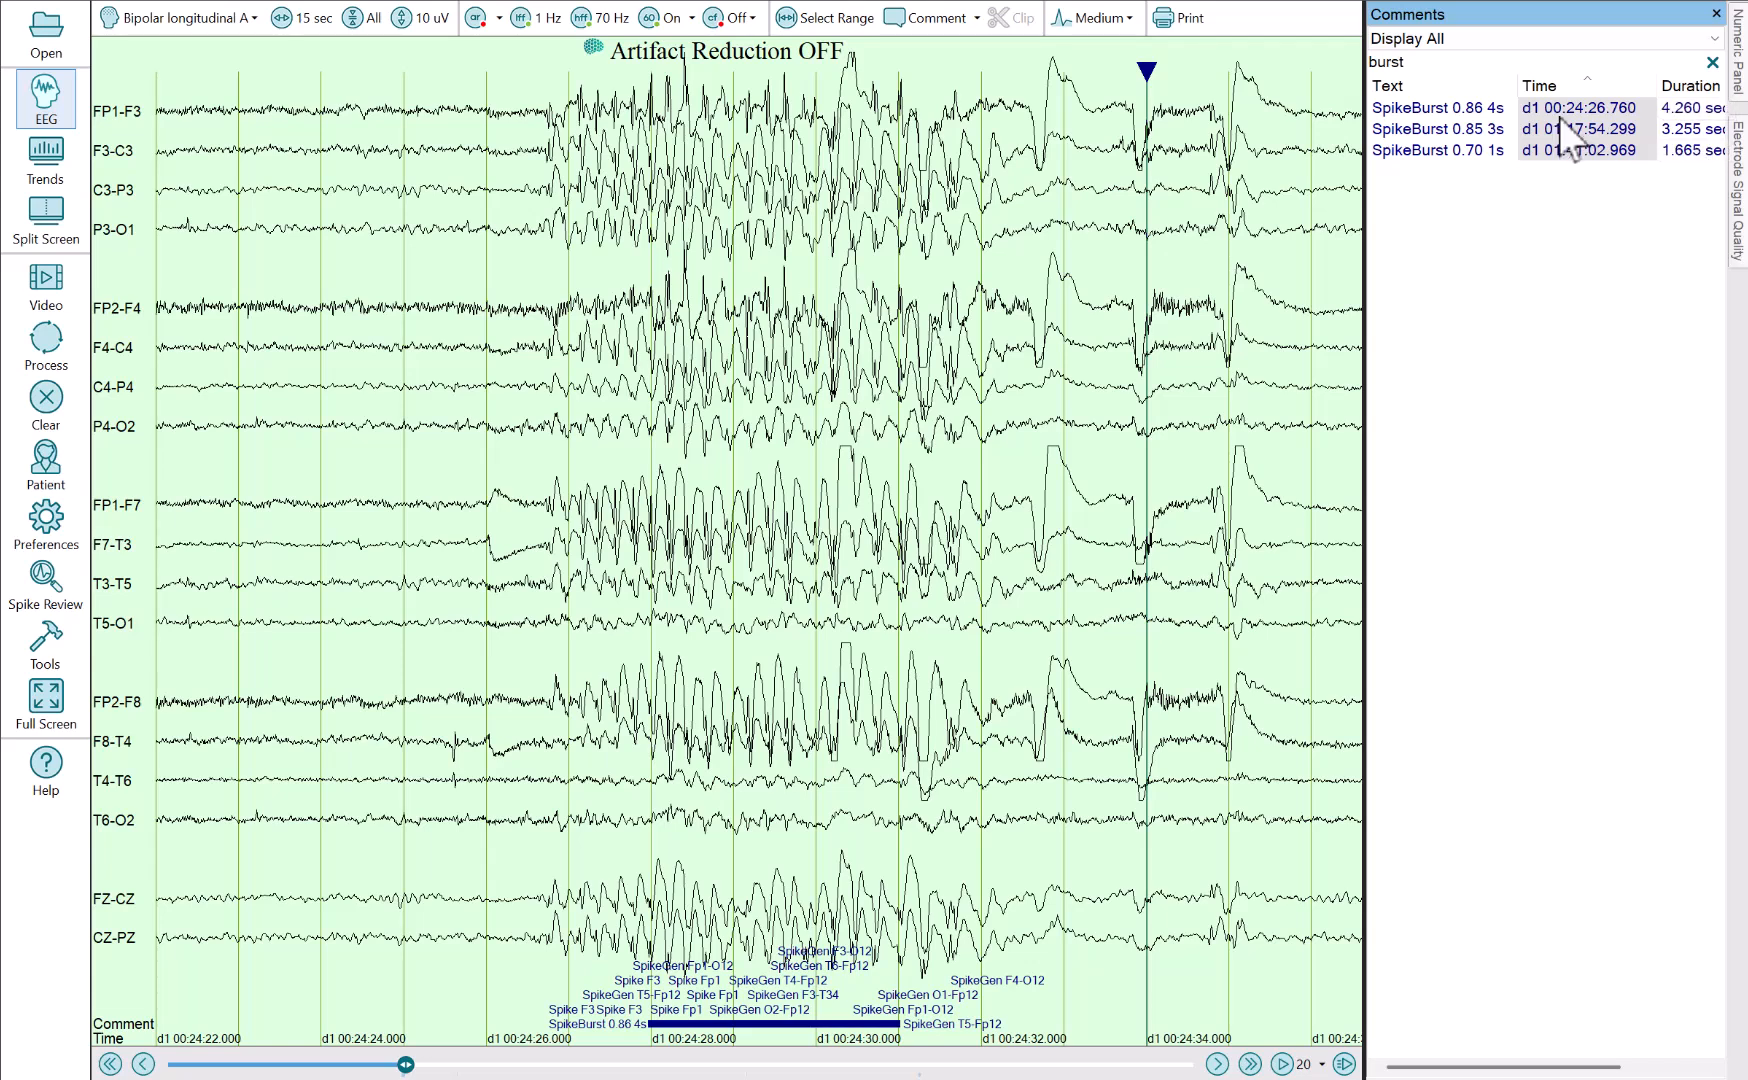
Set the time format to one decimal place in General Preferences and narrow the comments list's Time column
click(64, 512)
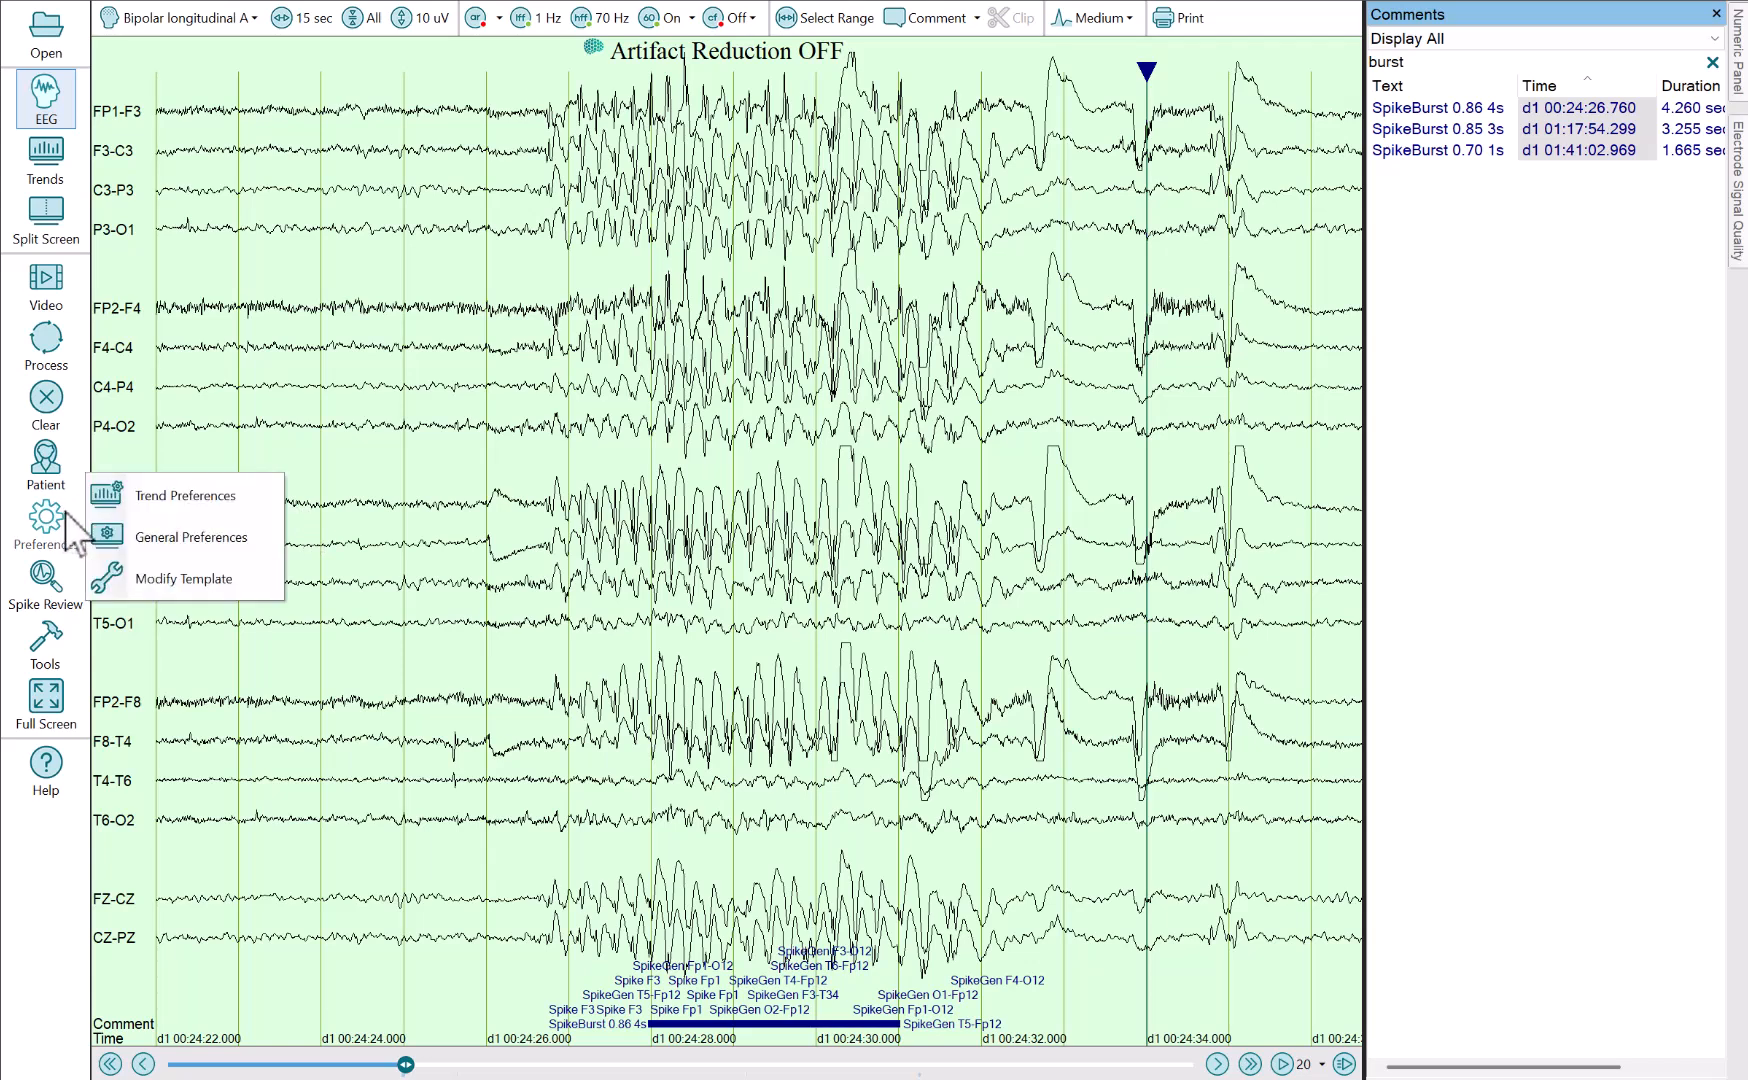
click(140, 534)
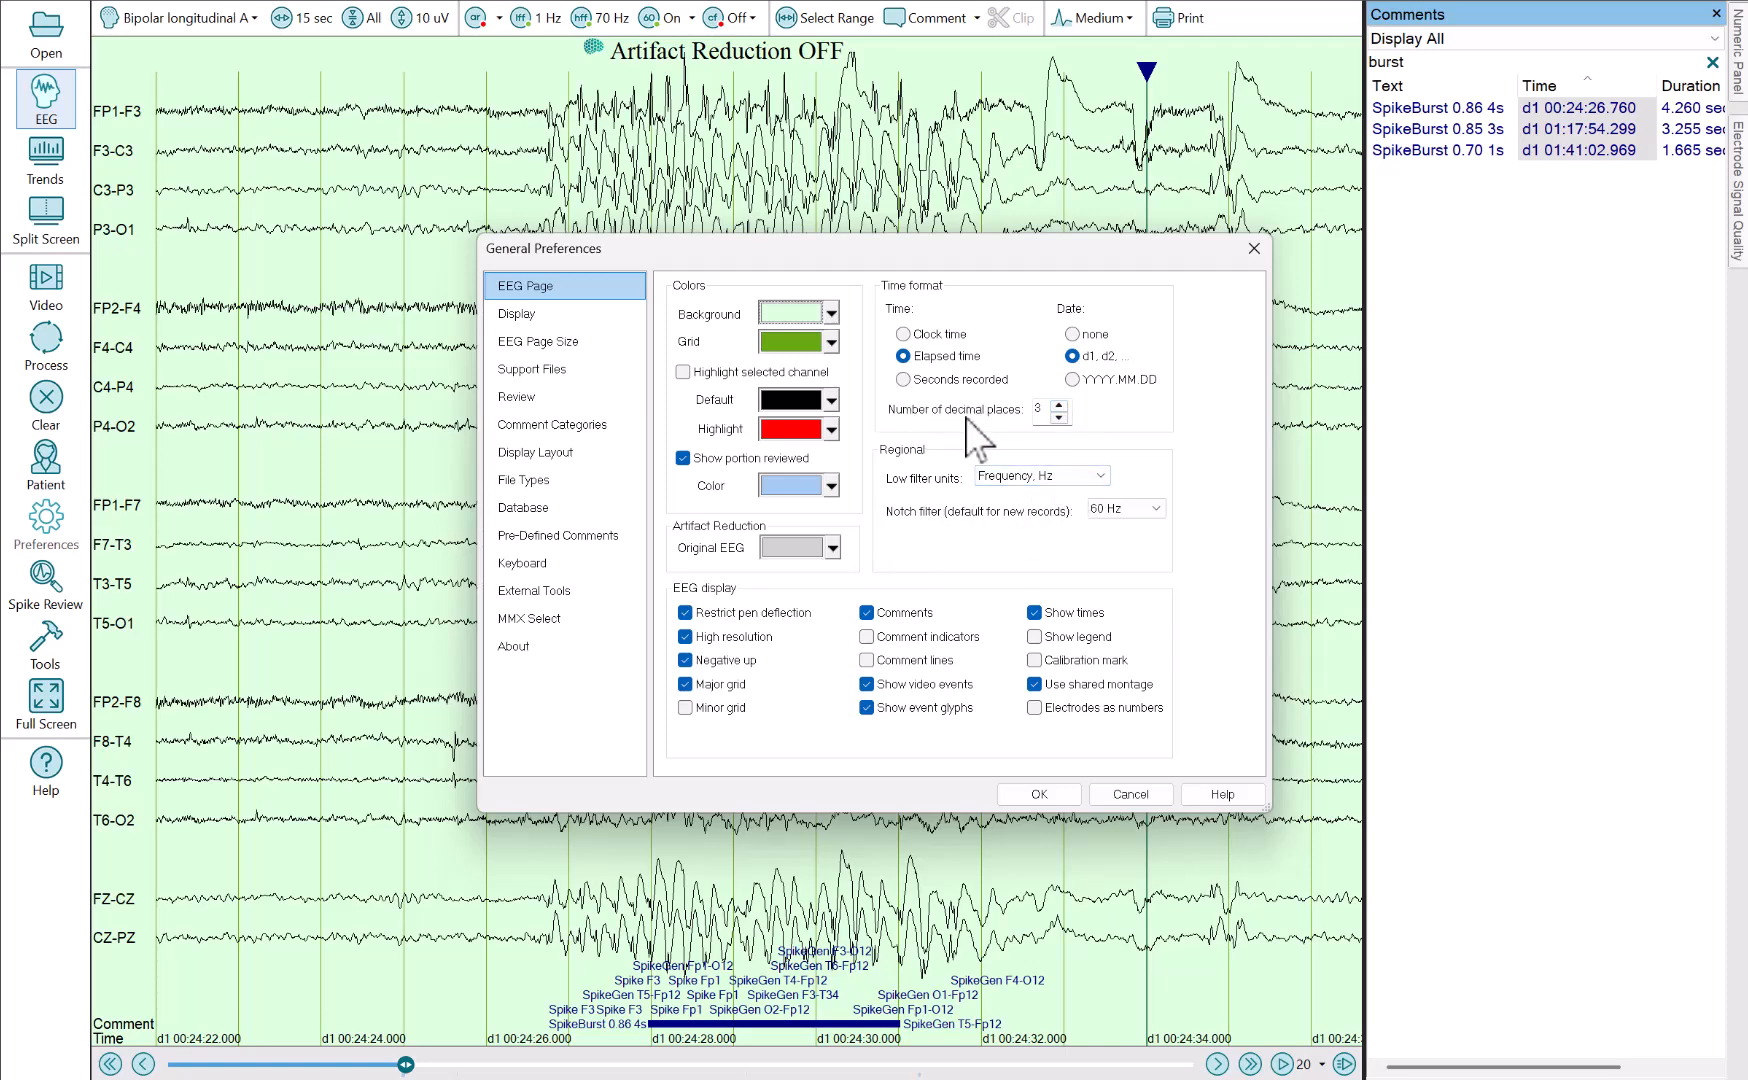
click(1058, 404)
click(1061, 799)
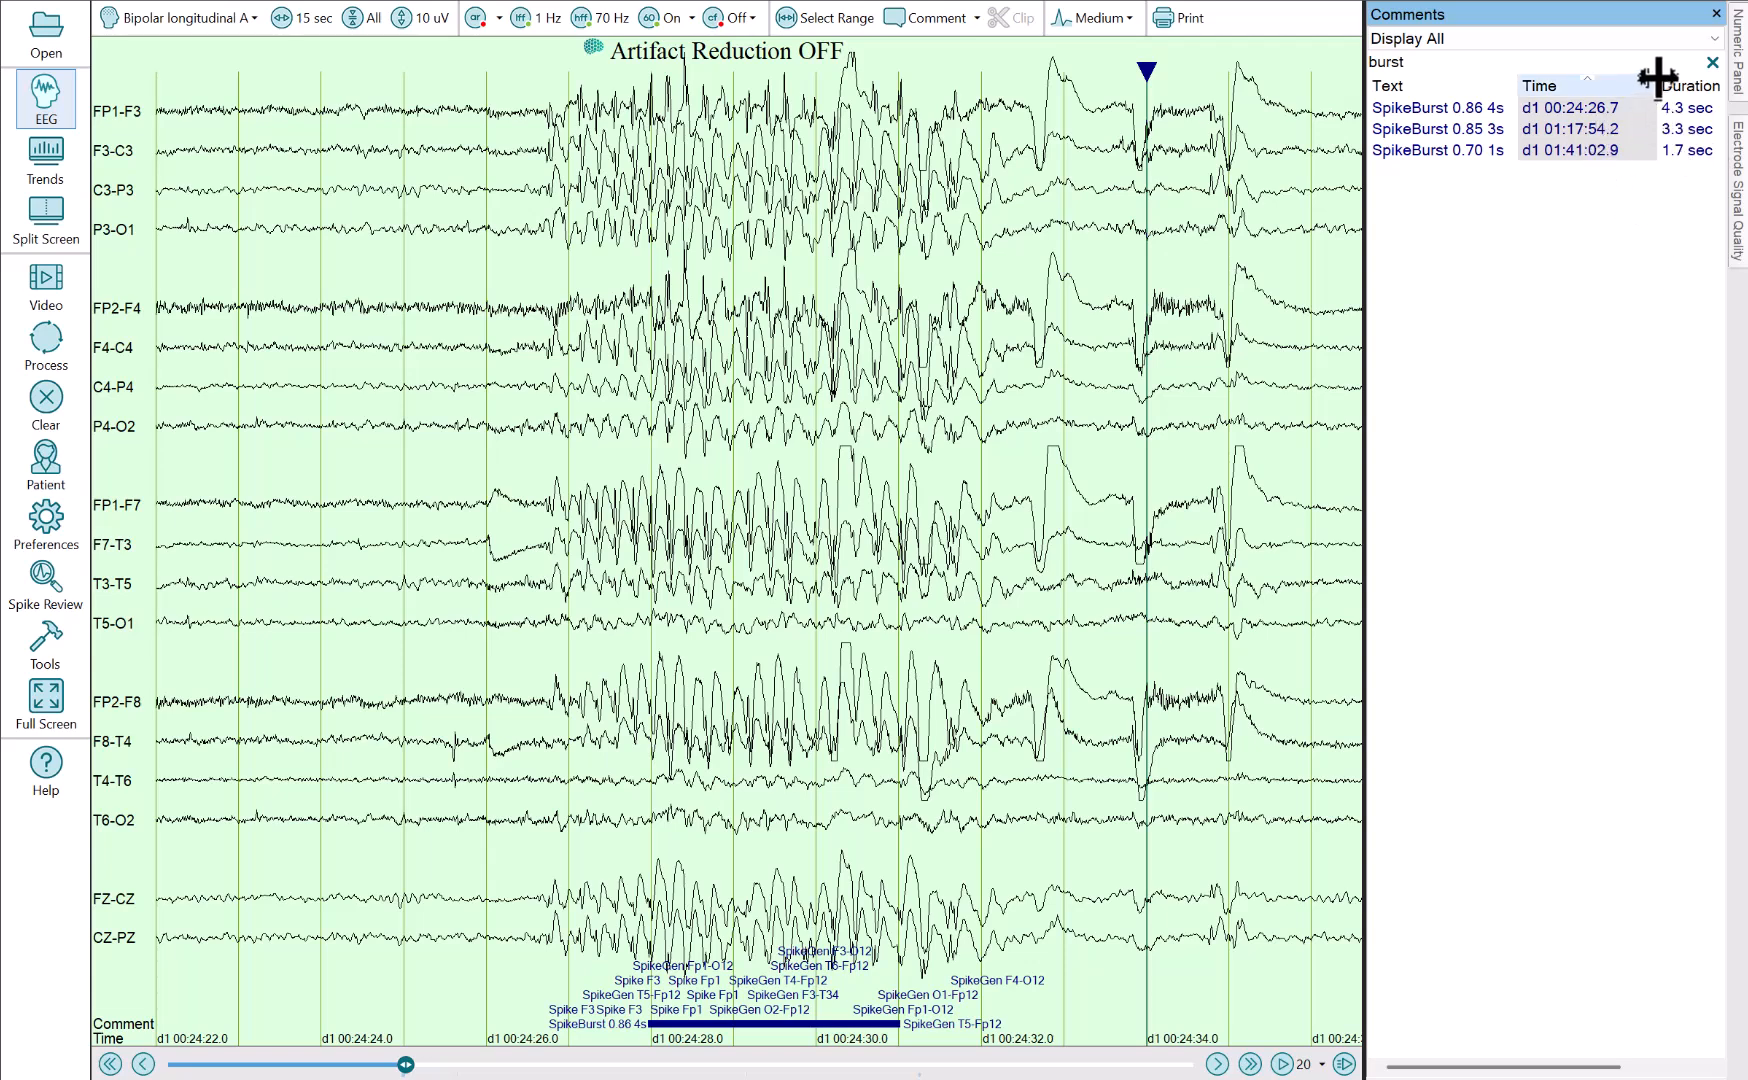
drag(1658, 77, 1614, 79)
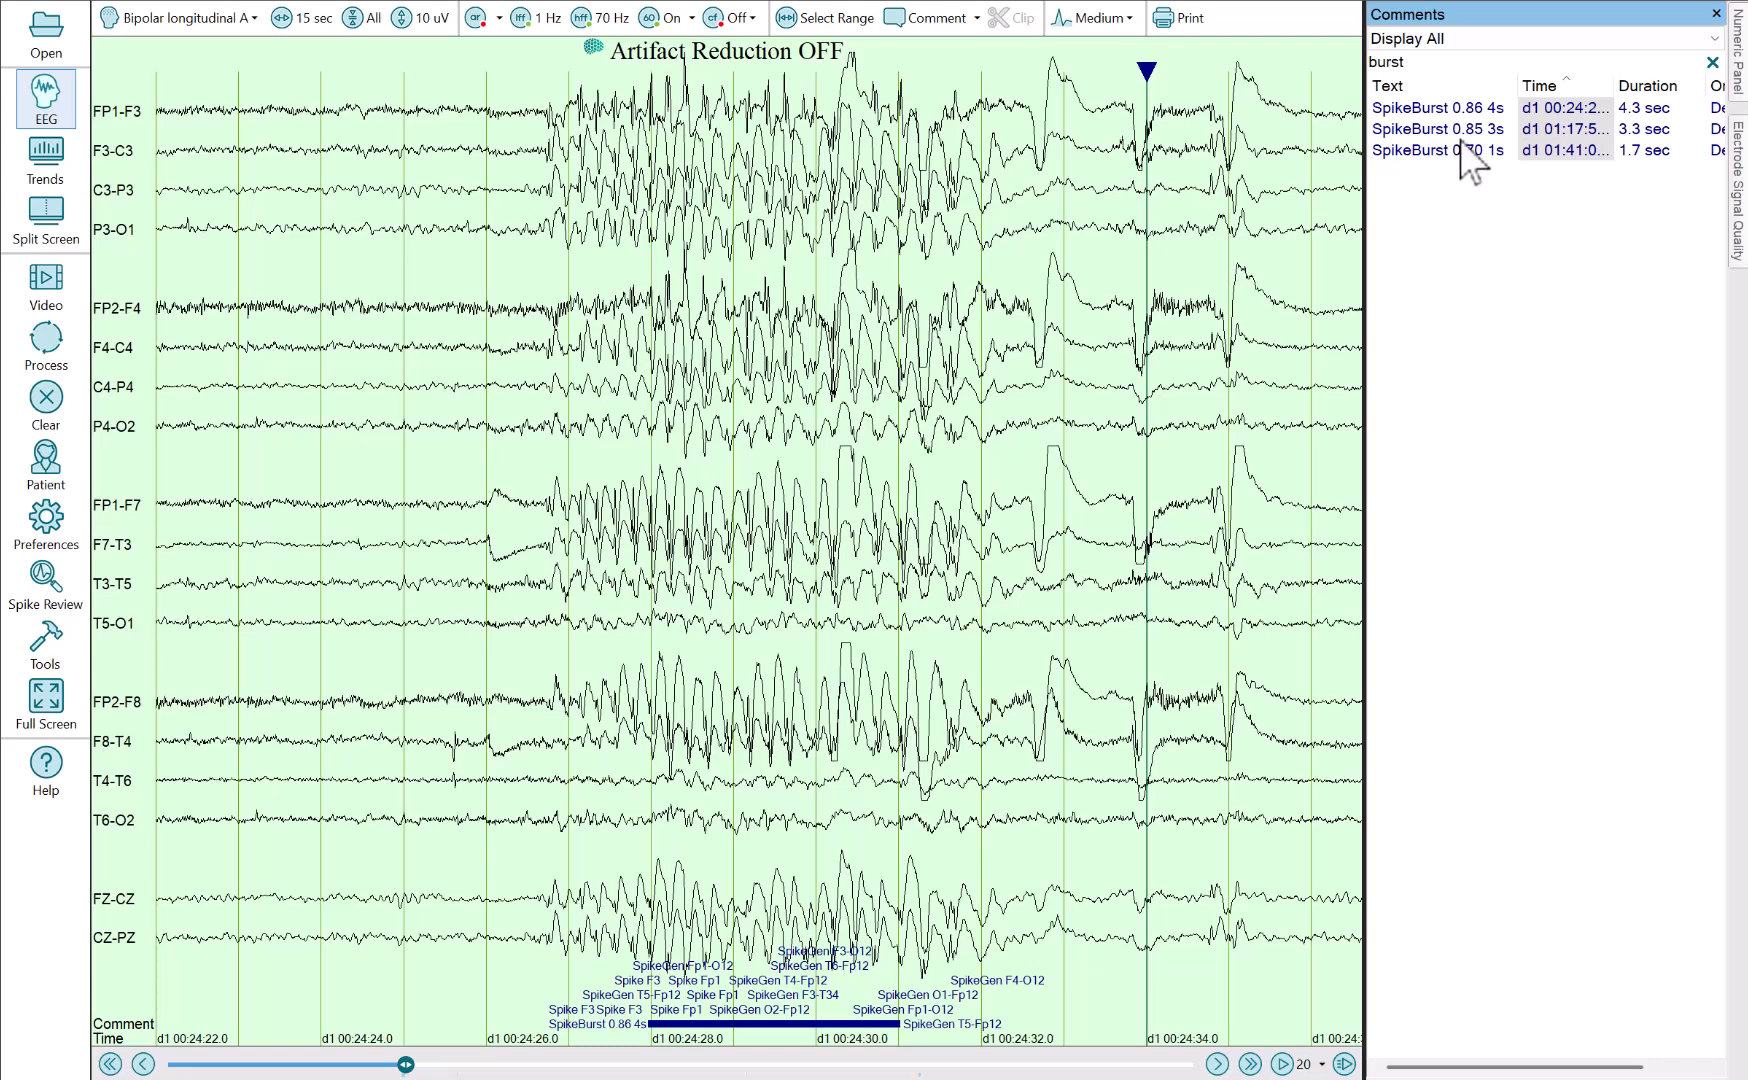
Copy the filtered spike burst table to the clipboard and paste it into cell A1 of a blank Excel workbook
right_click(1462, 140)
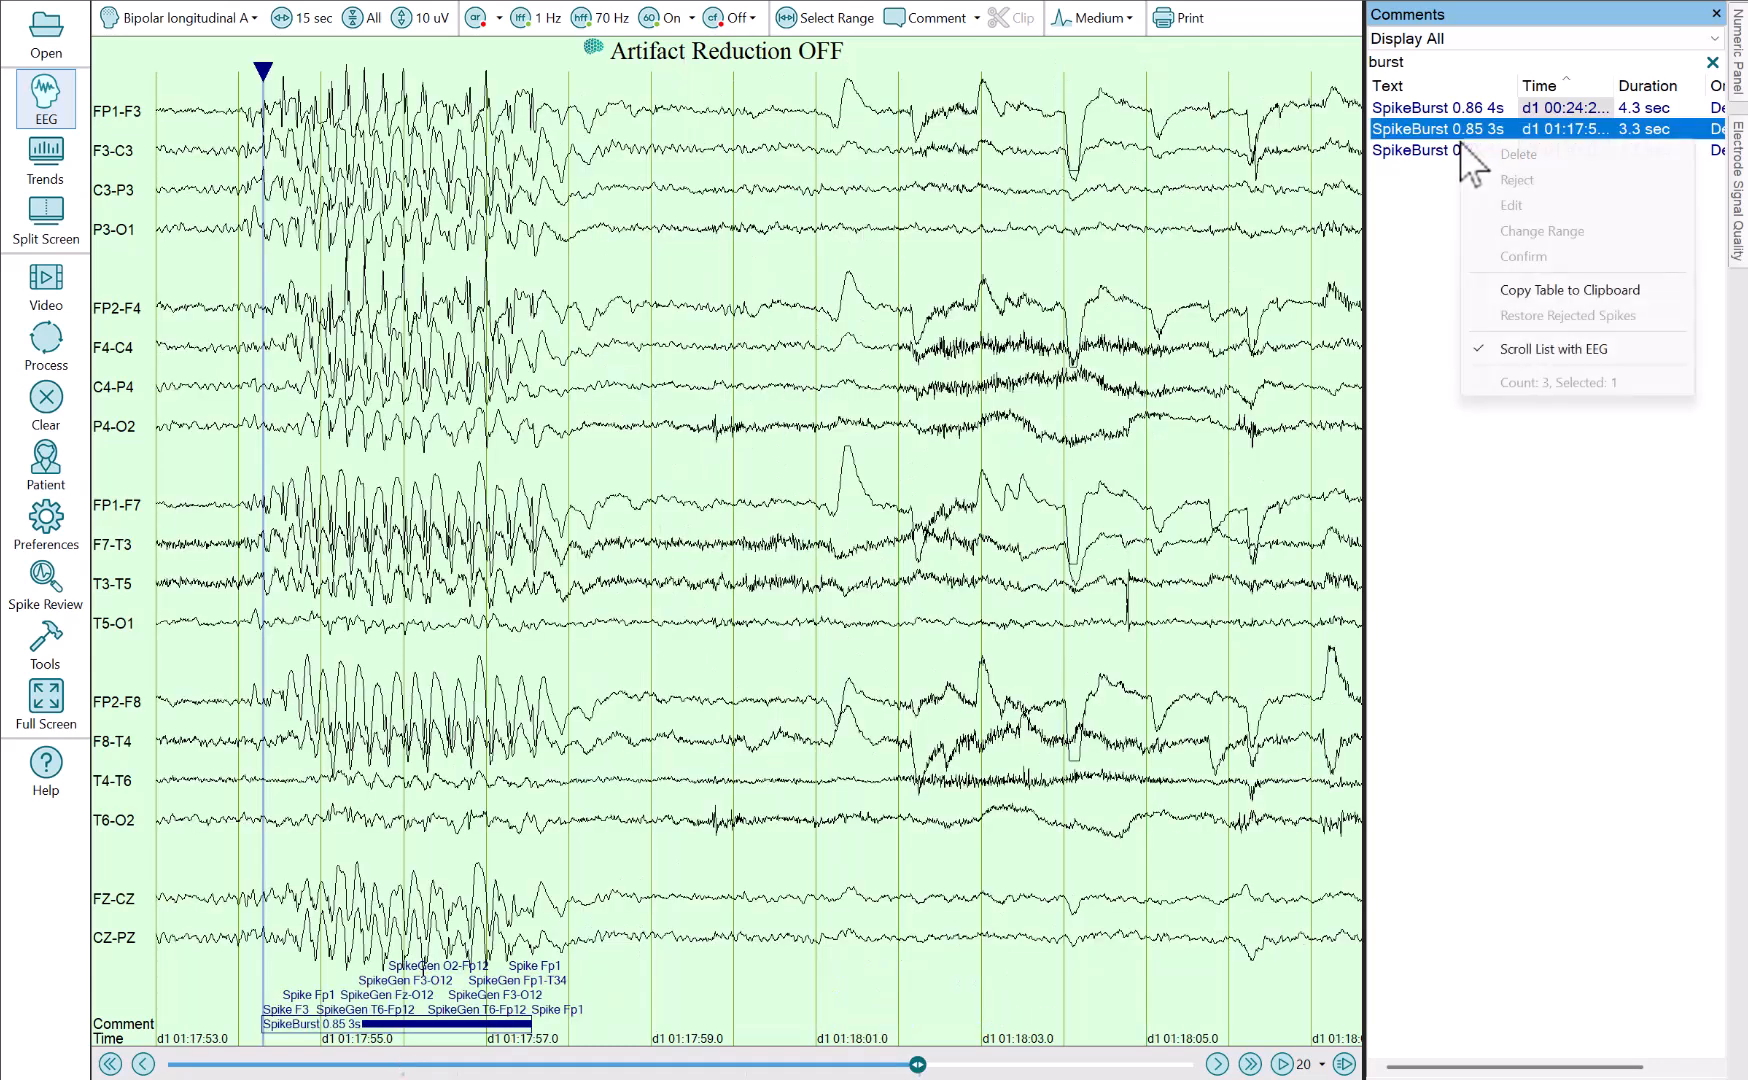
click(1593, 296)
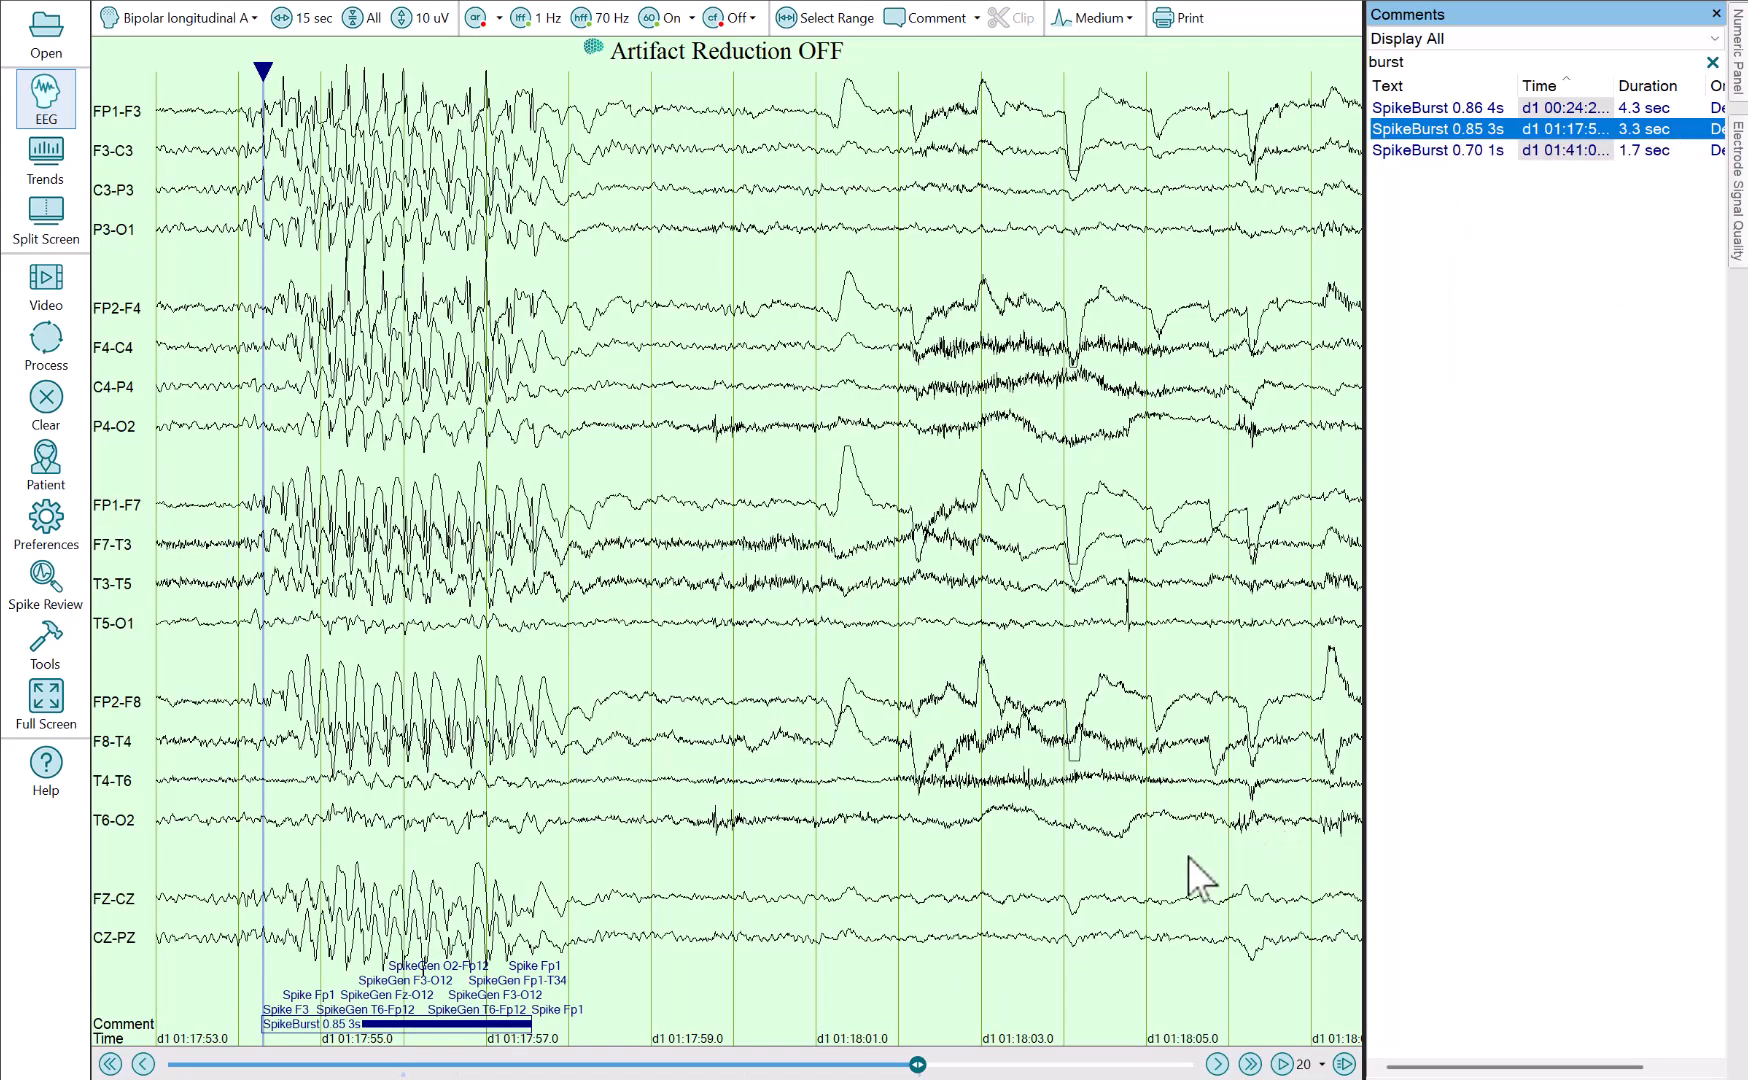
key(super)
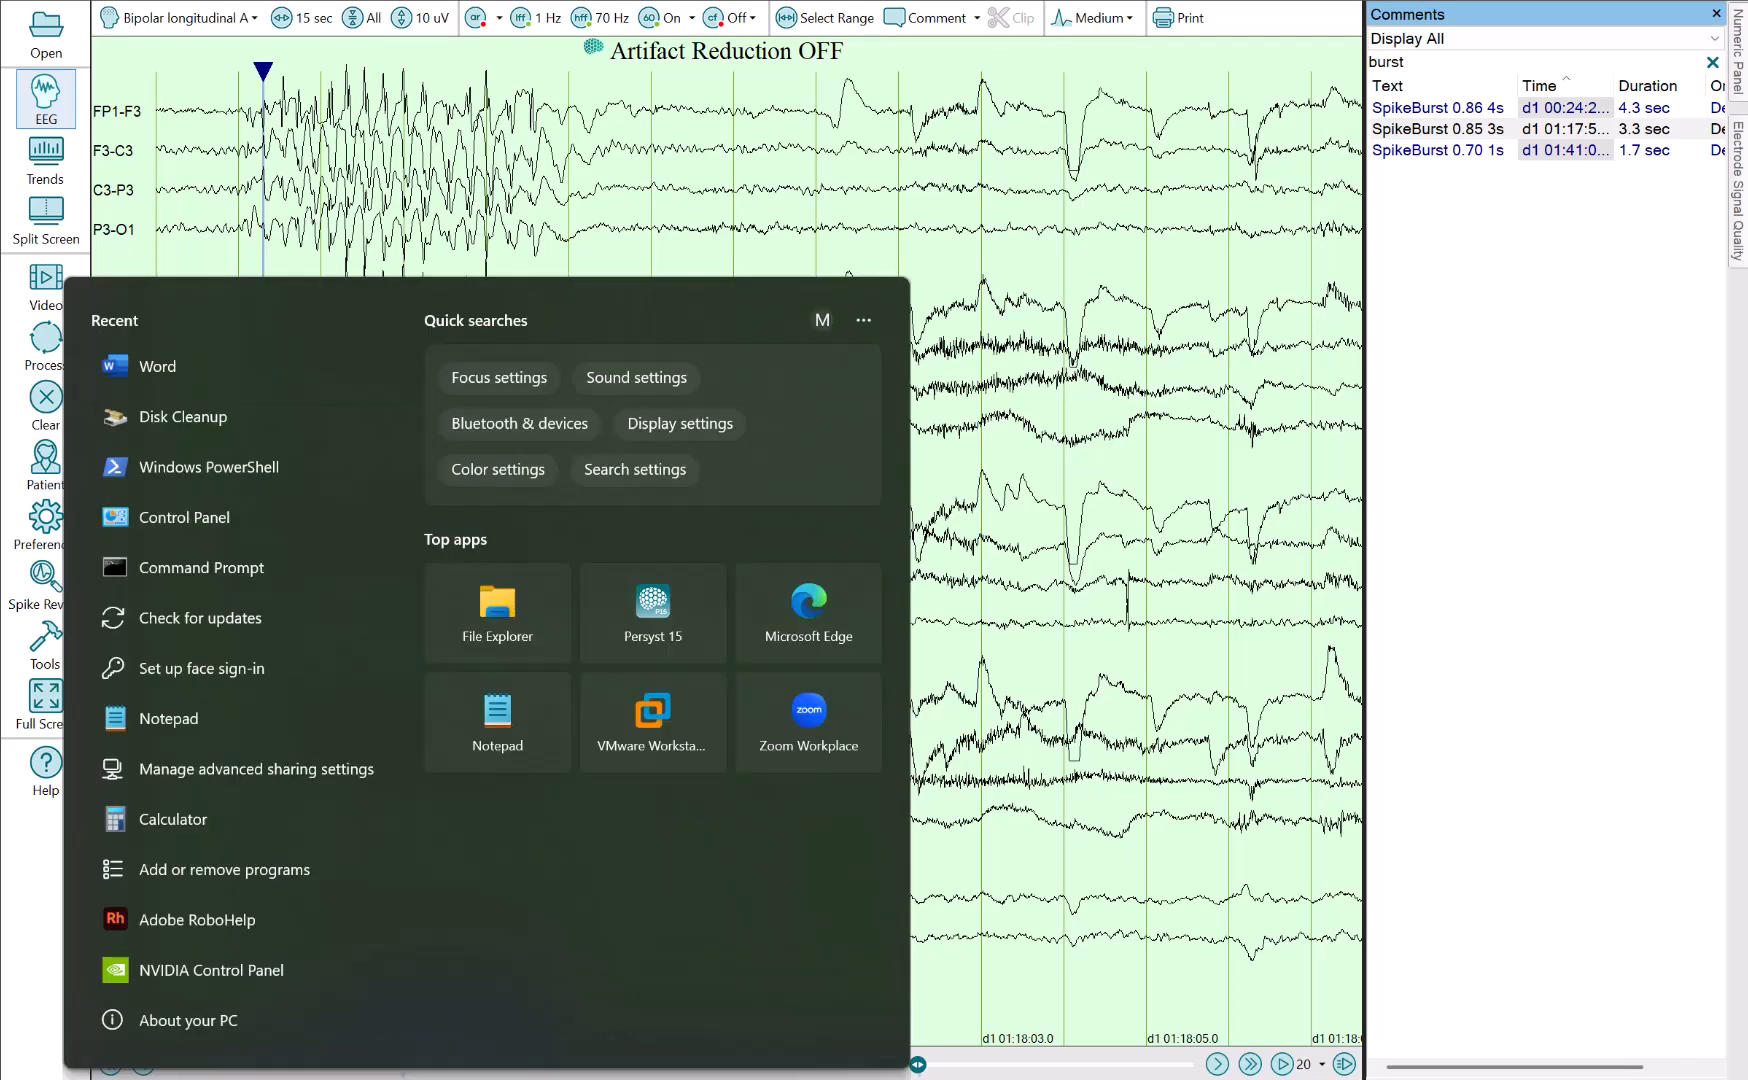
text(ex)
click(294, 450)
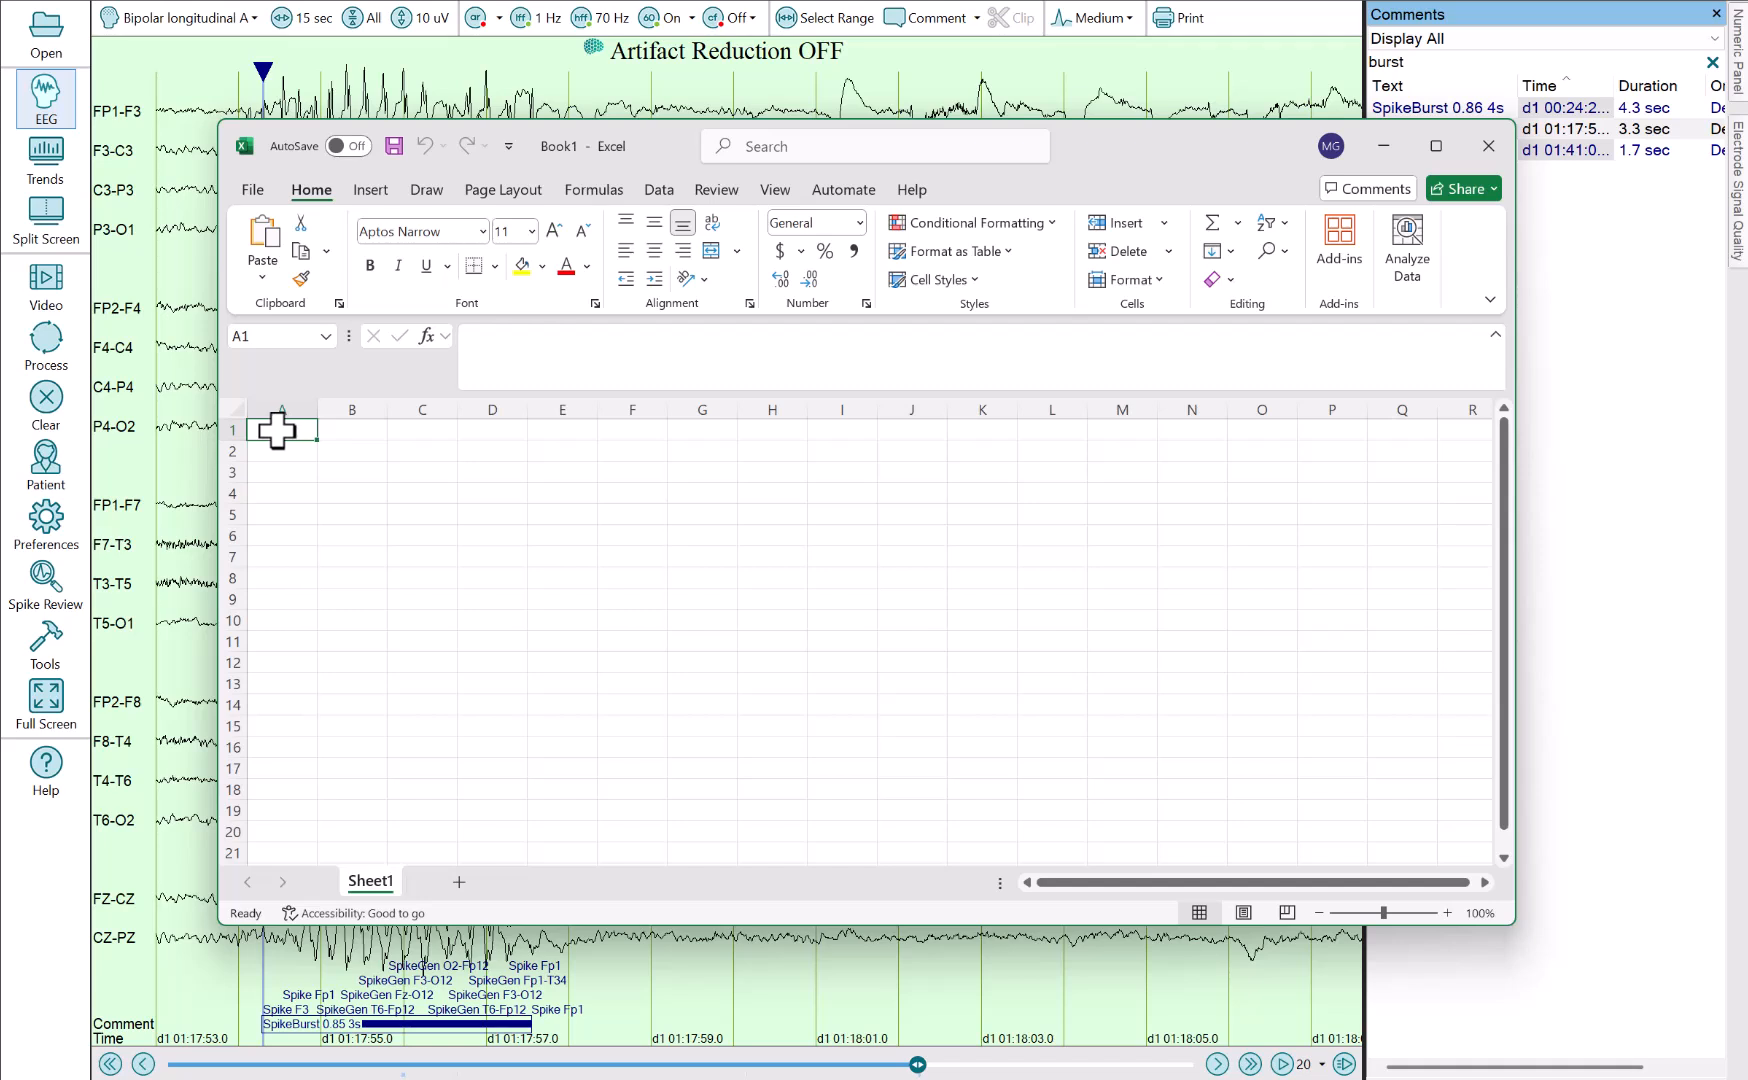
key(ctrl+v)
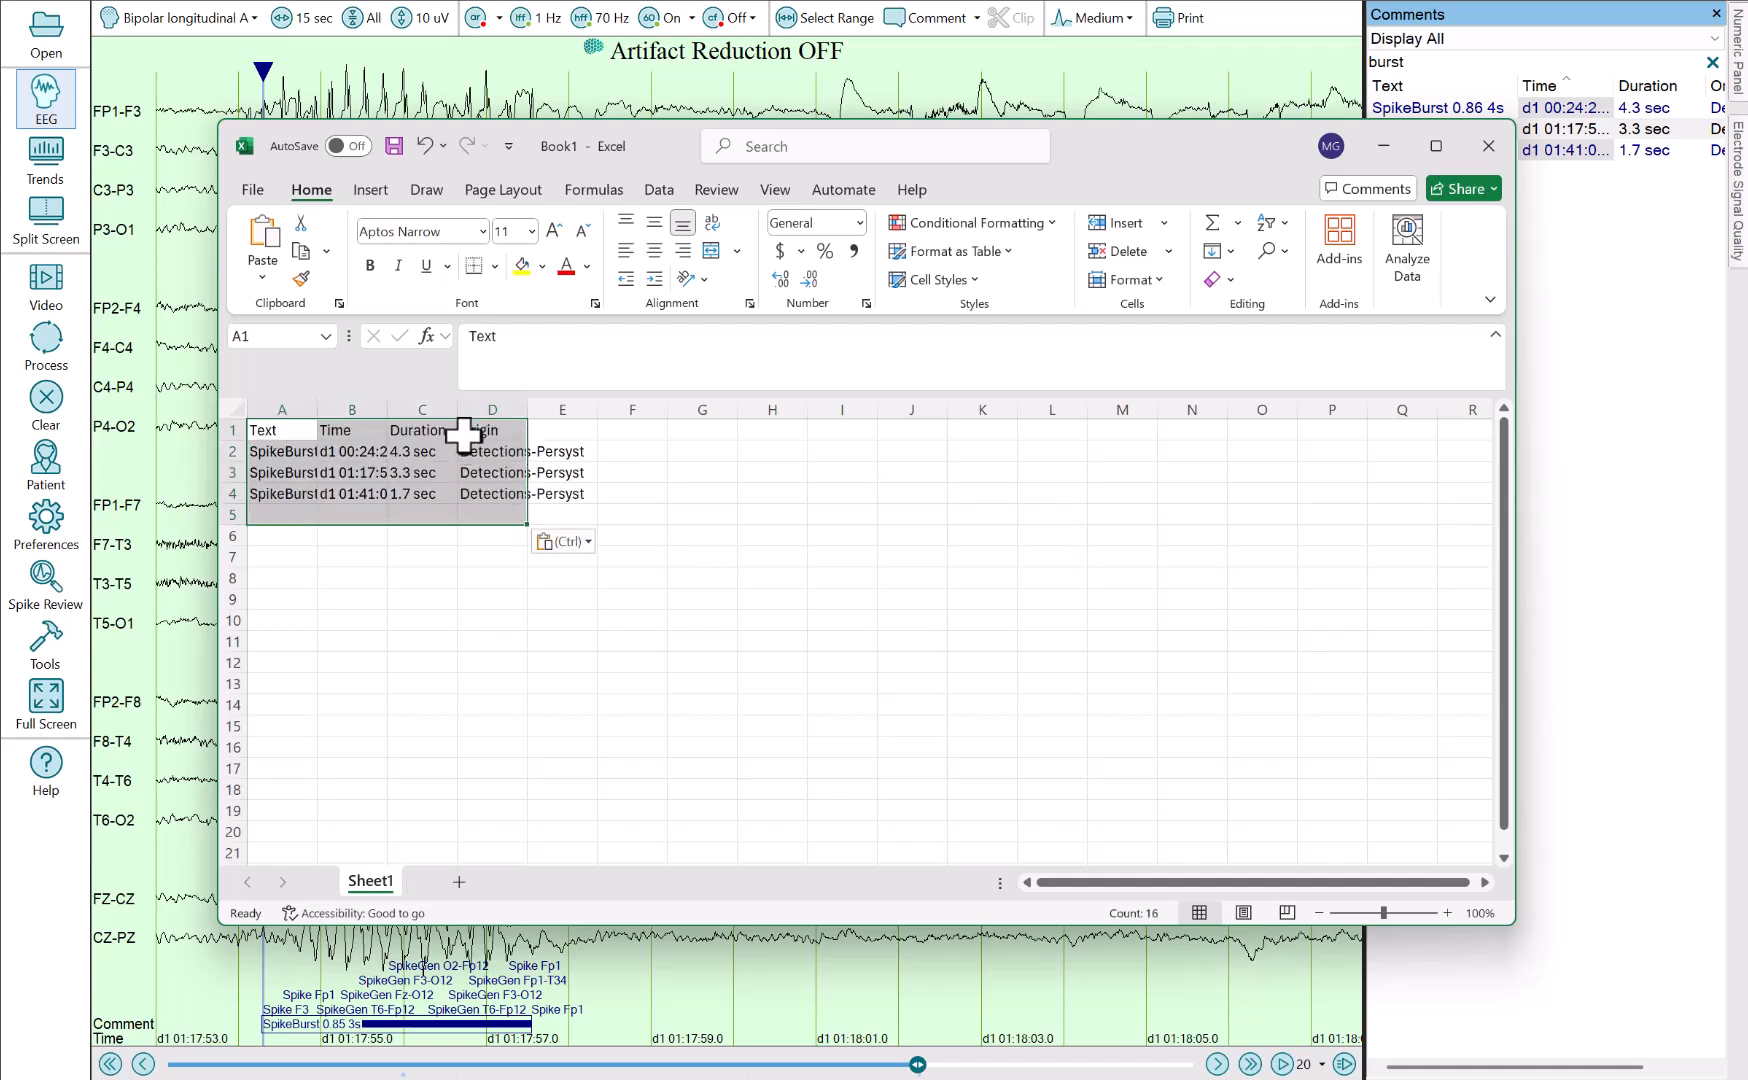
Widen the Duration column of the pasted table and close Excel to return to the EEG
drag(460, 416, 522, 416)
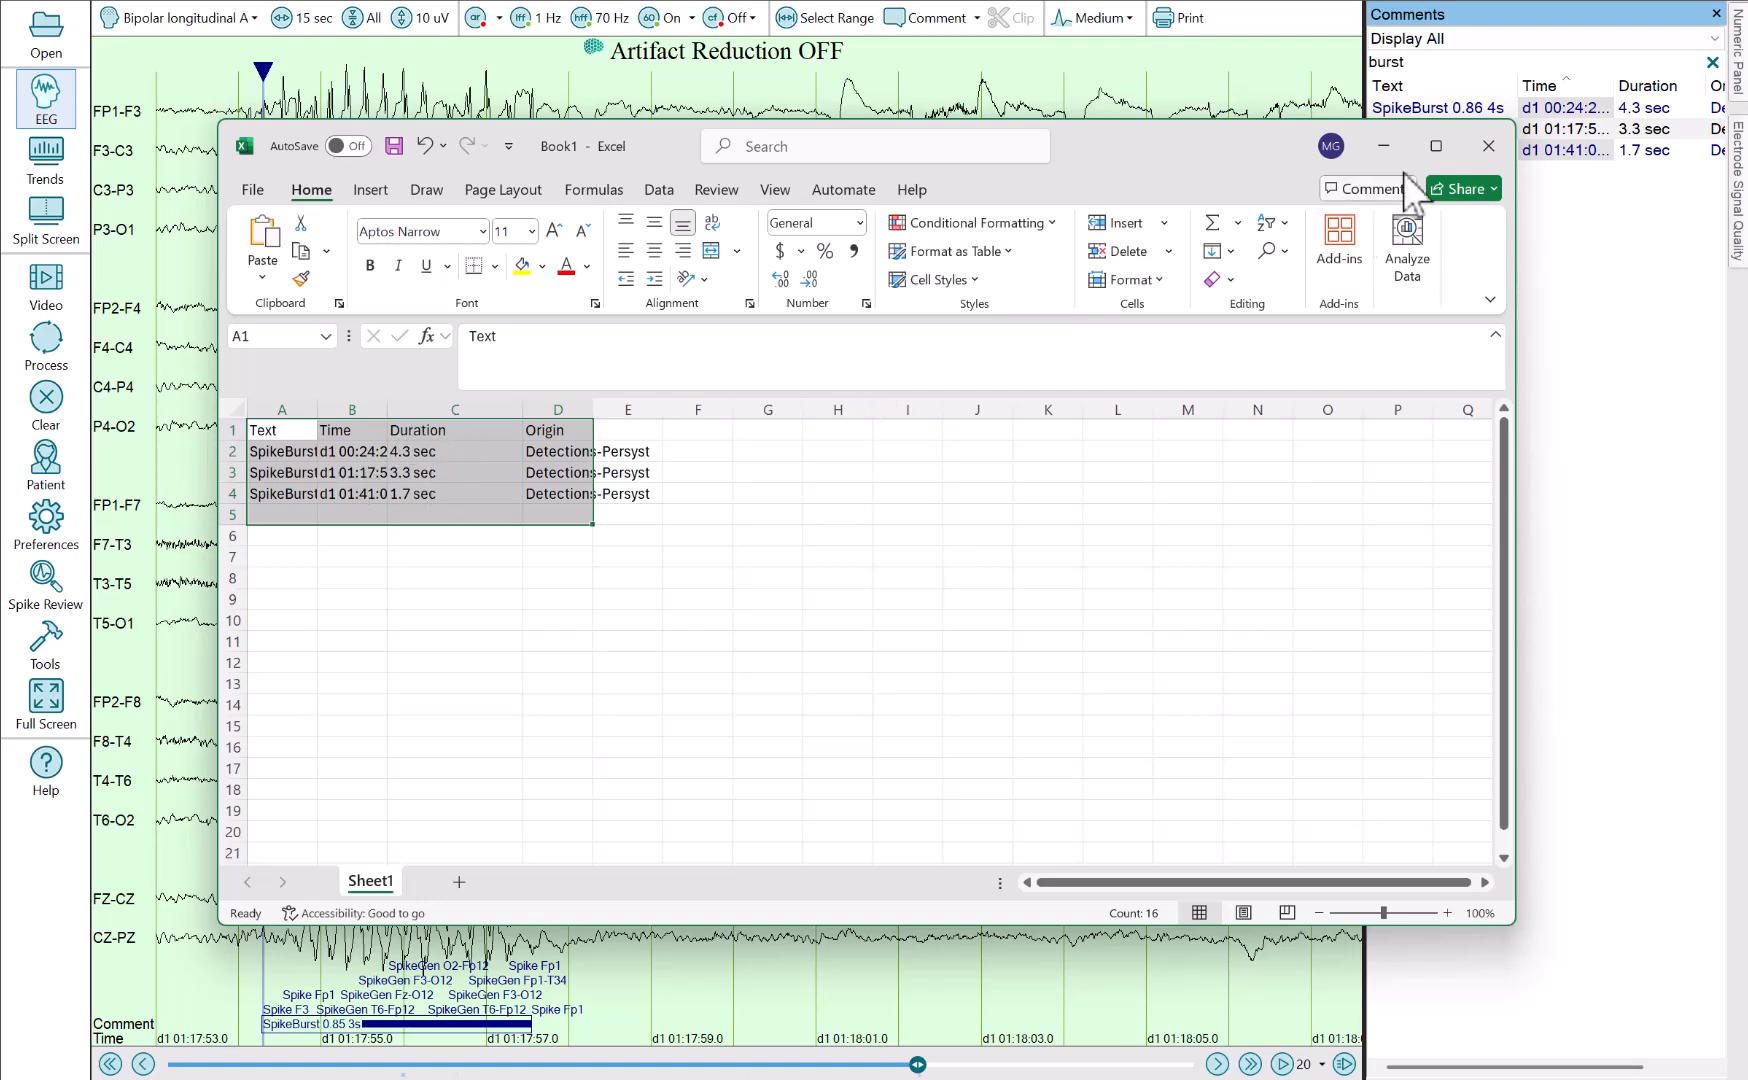
click(1491, 152)
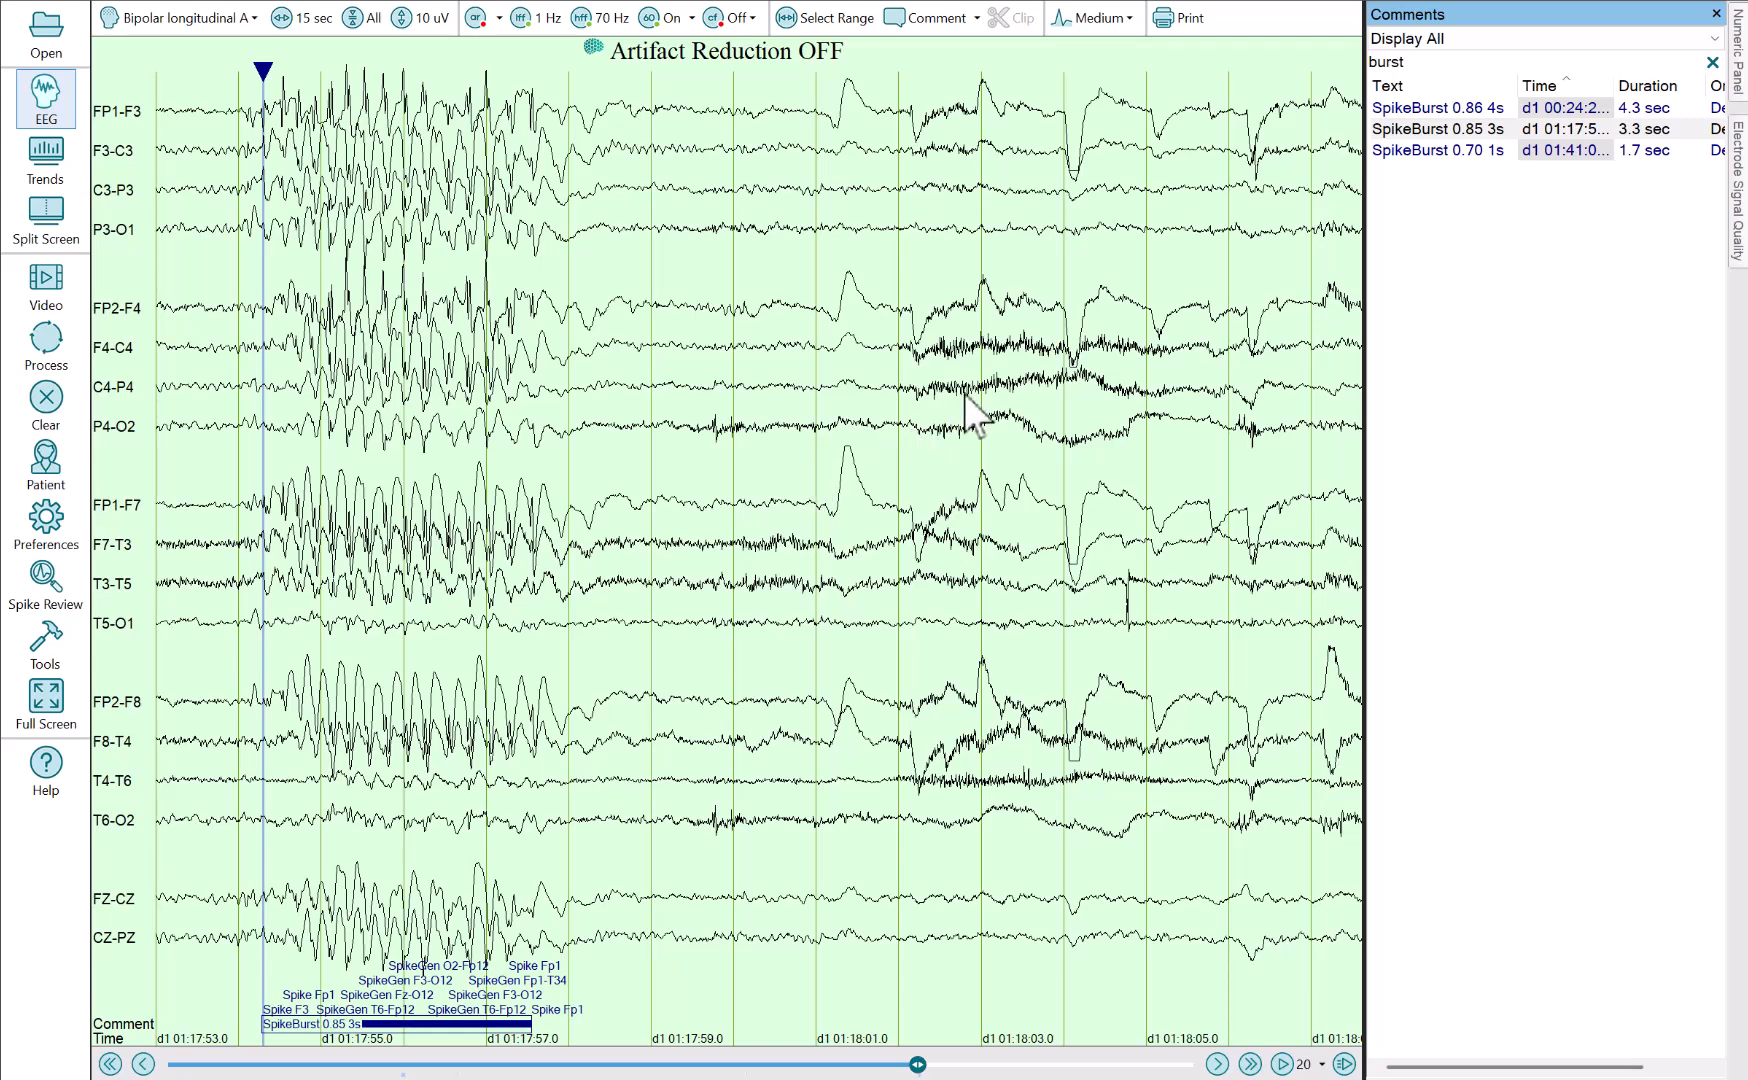
Show the EEG and the trends side by side and set the trends' time scale to 15 min
click(52, 217)
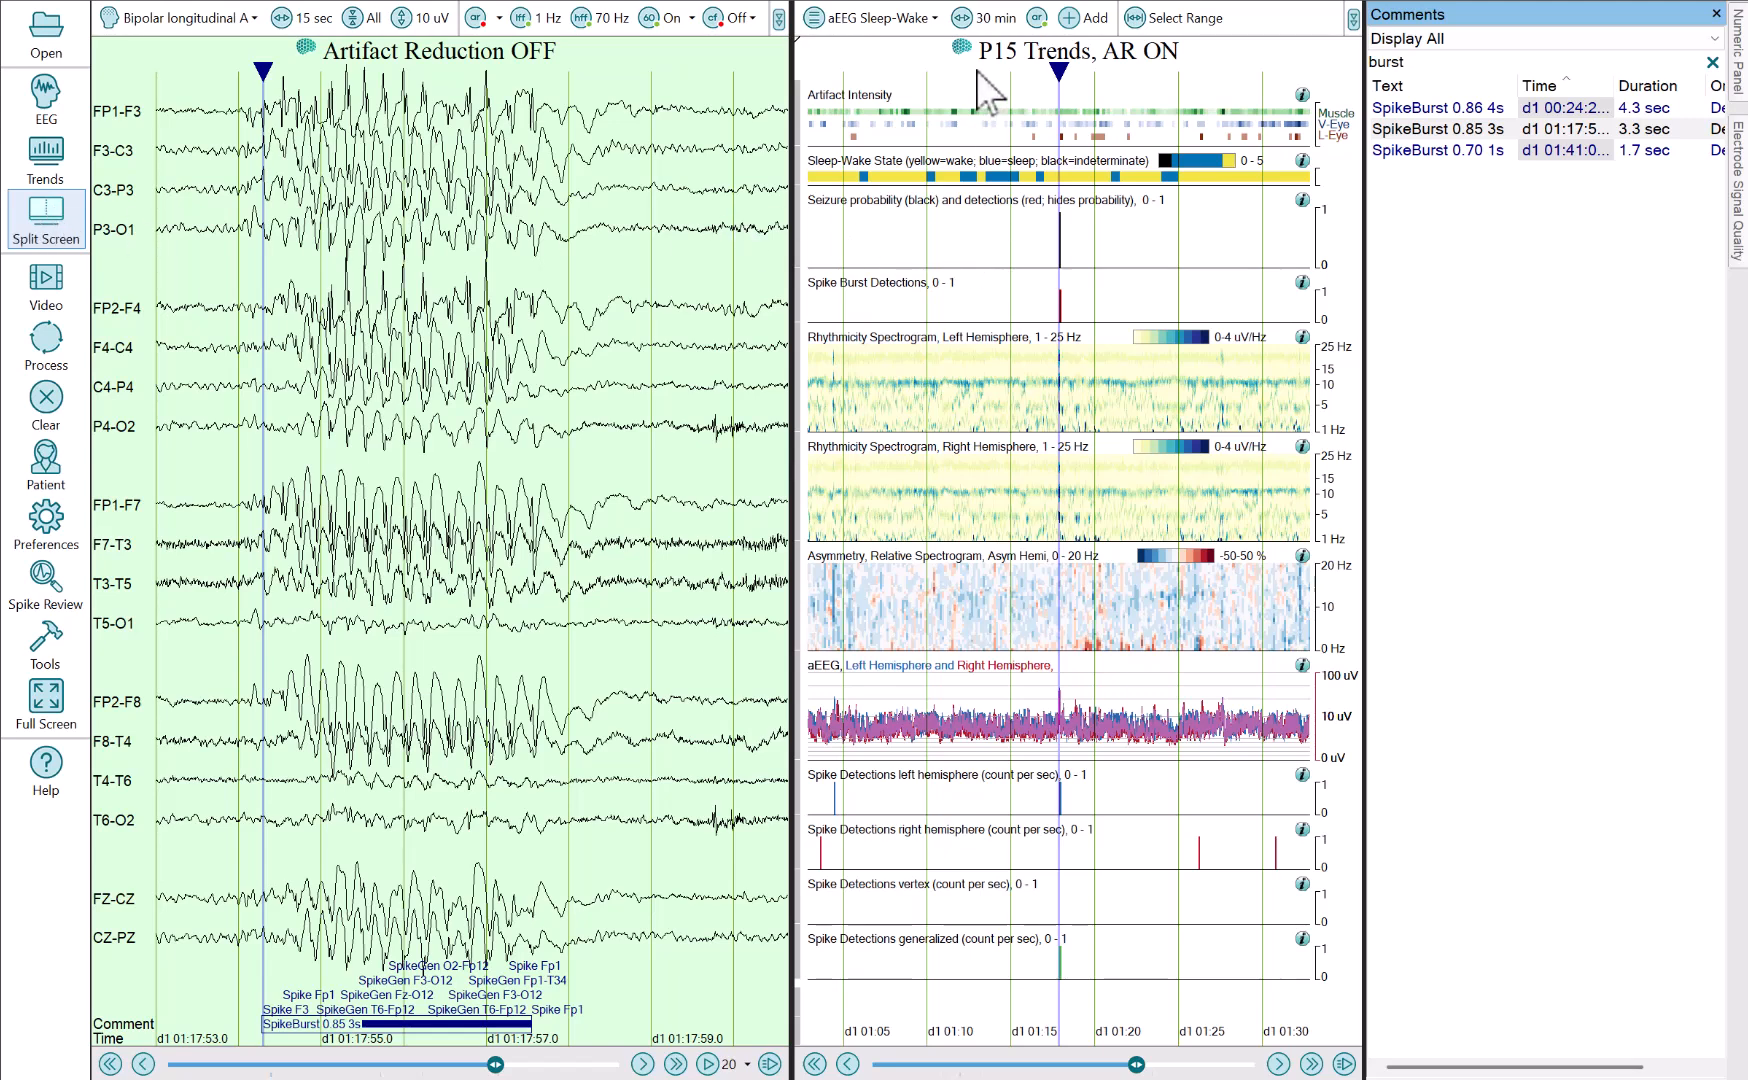
click(981, 22)
click(897, 228)
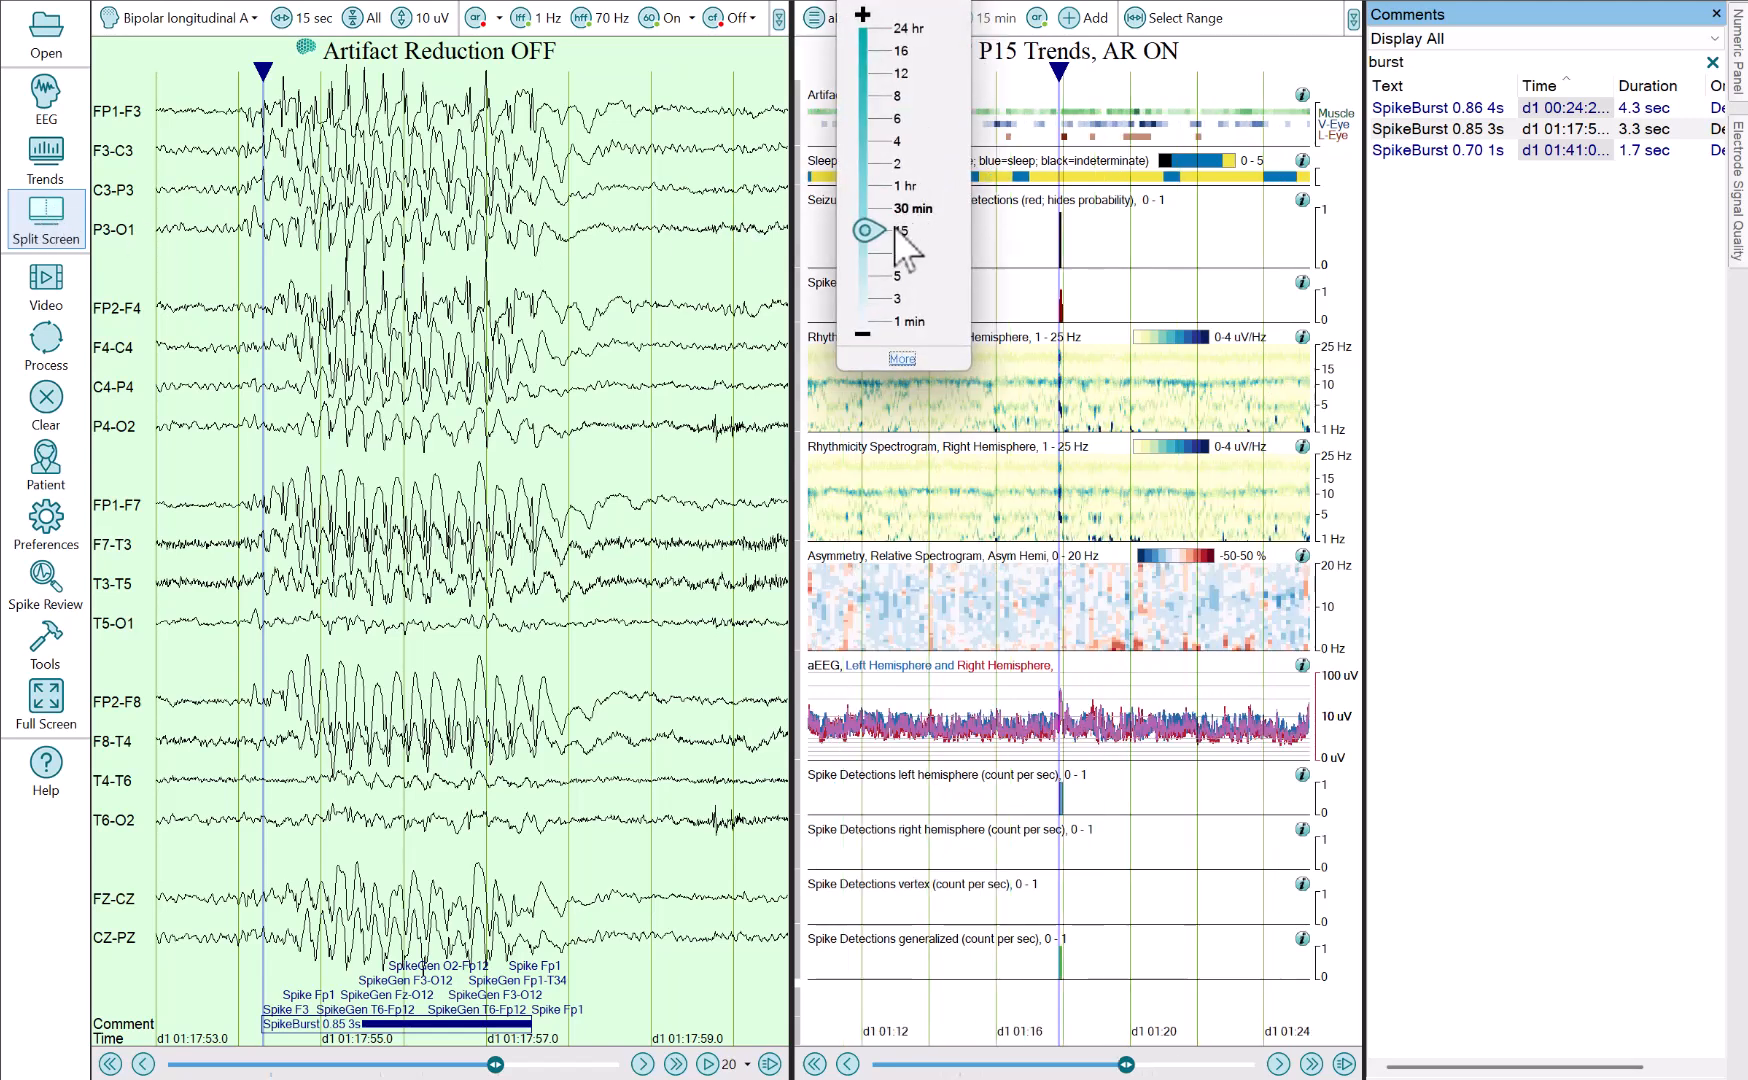
Go to the spike burst peak in the trends and shift the EEG page to show the whole burst
click(1056, 318)
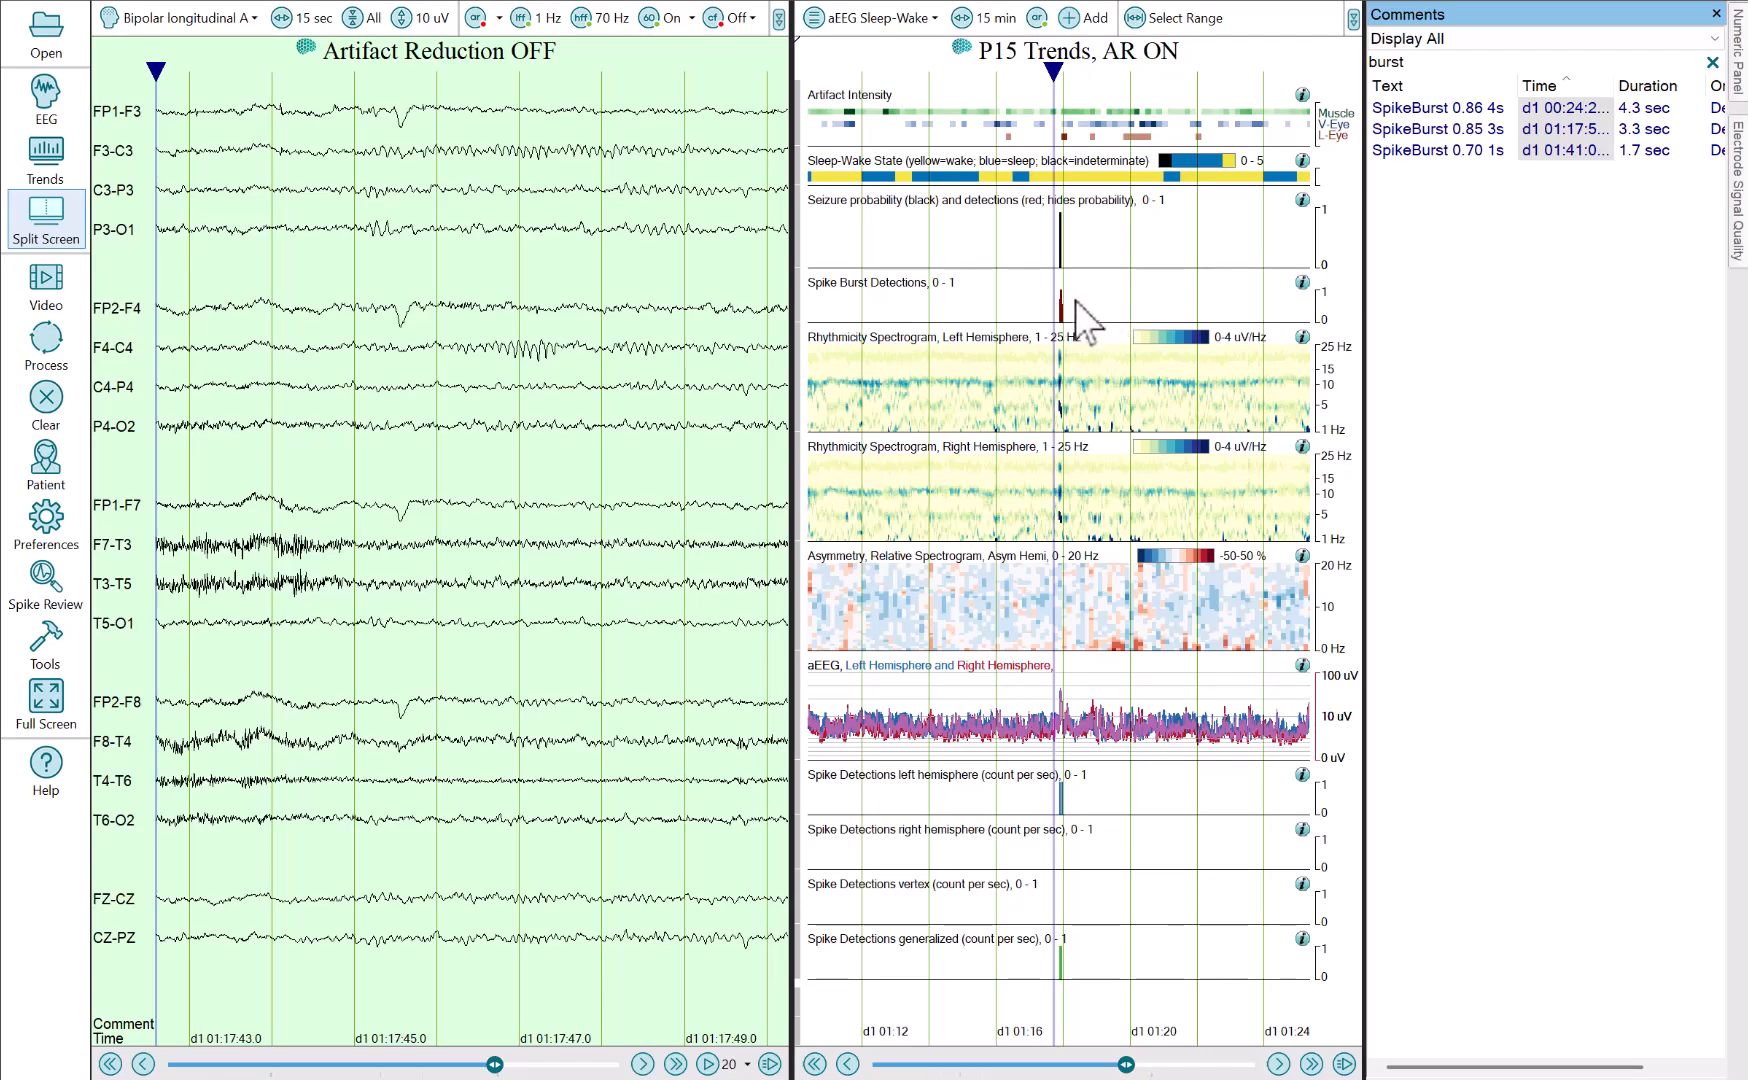
click(1062, 254)
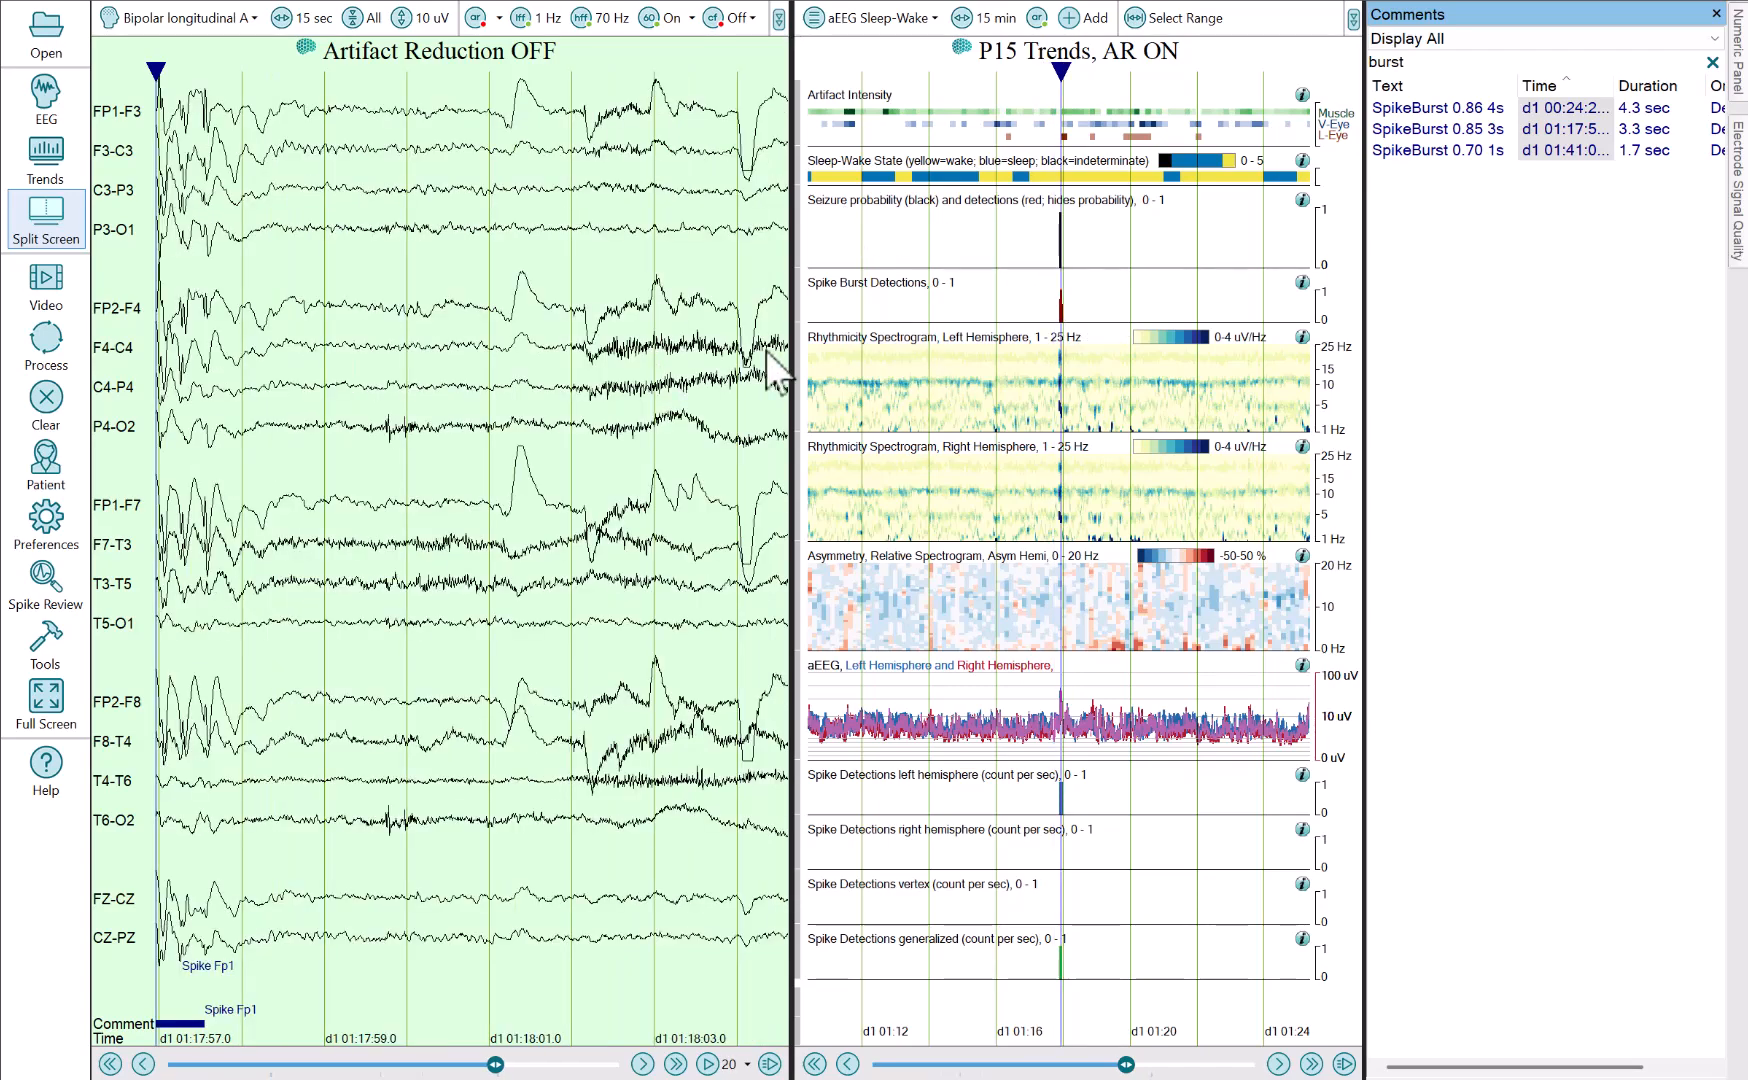
drag(412, 352, 468, 363)
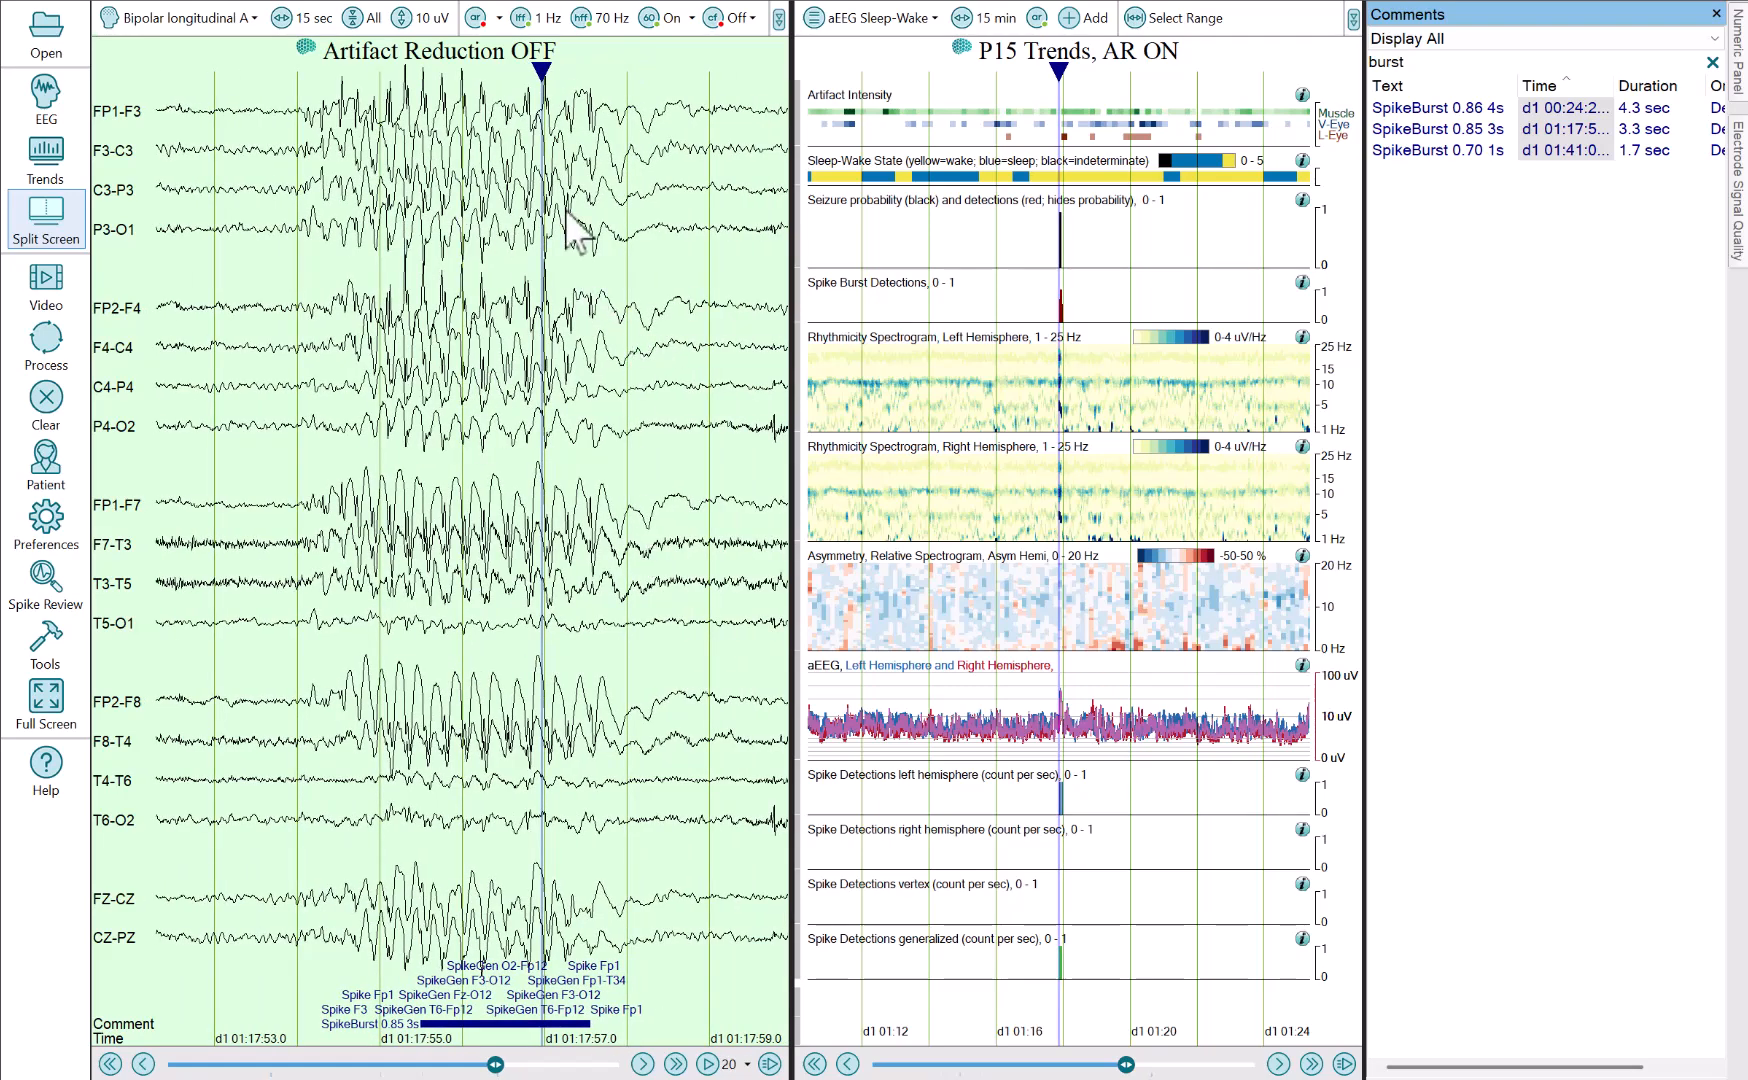
Inspect the seizure probability trend's Seizure Detector thresholds and the early detection duration choices, and leave the settings without changing them
click(843, 205)
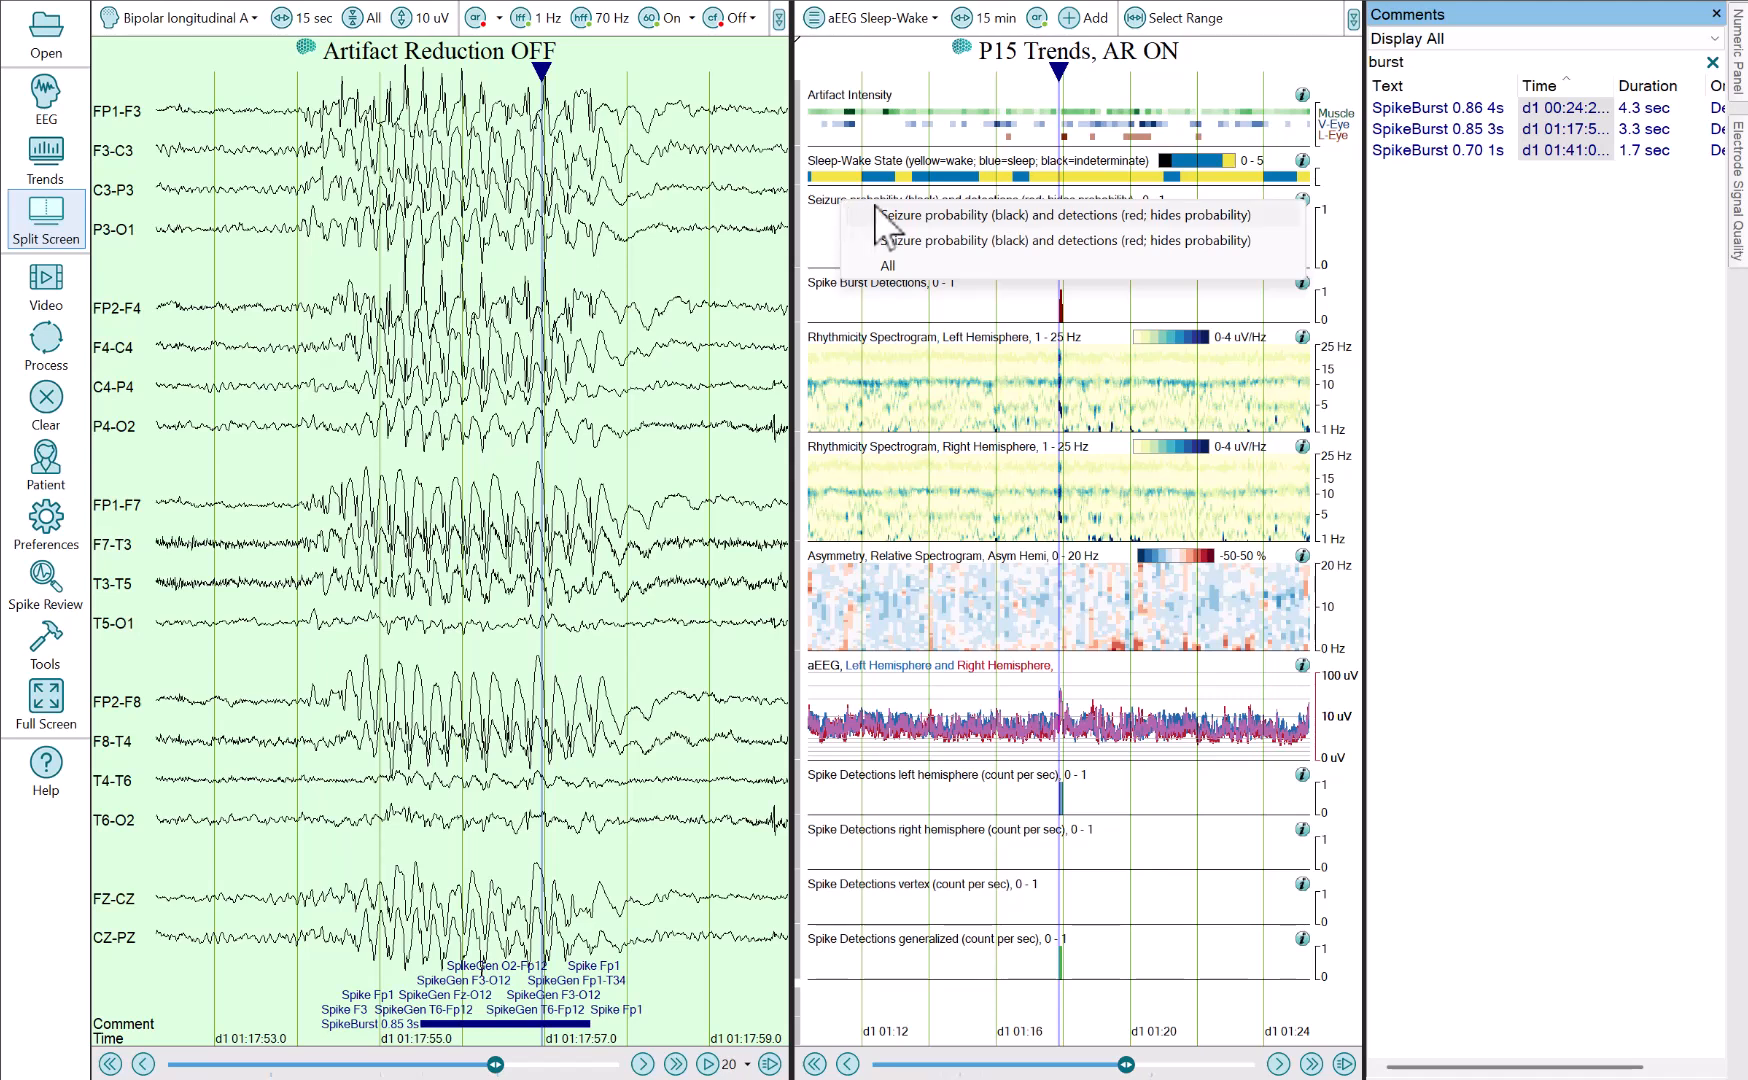
click(886, 216)
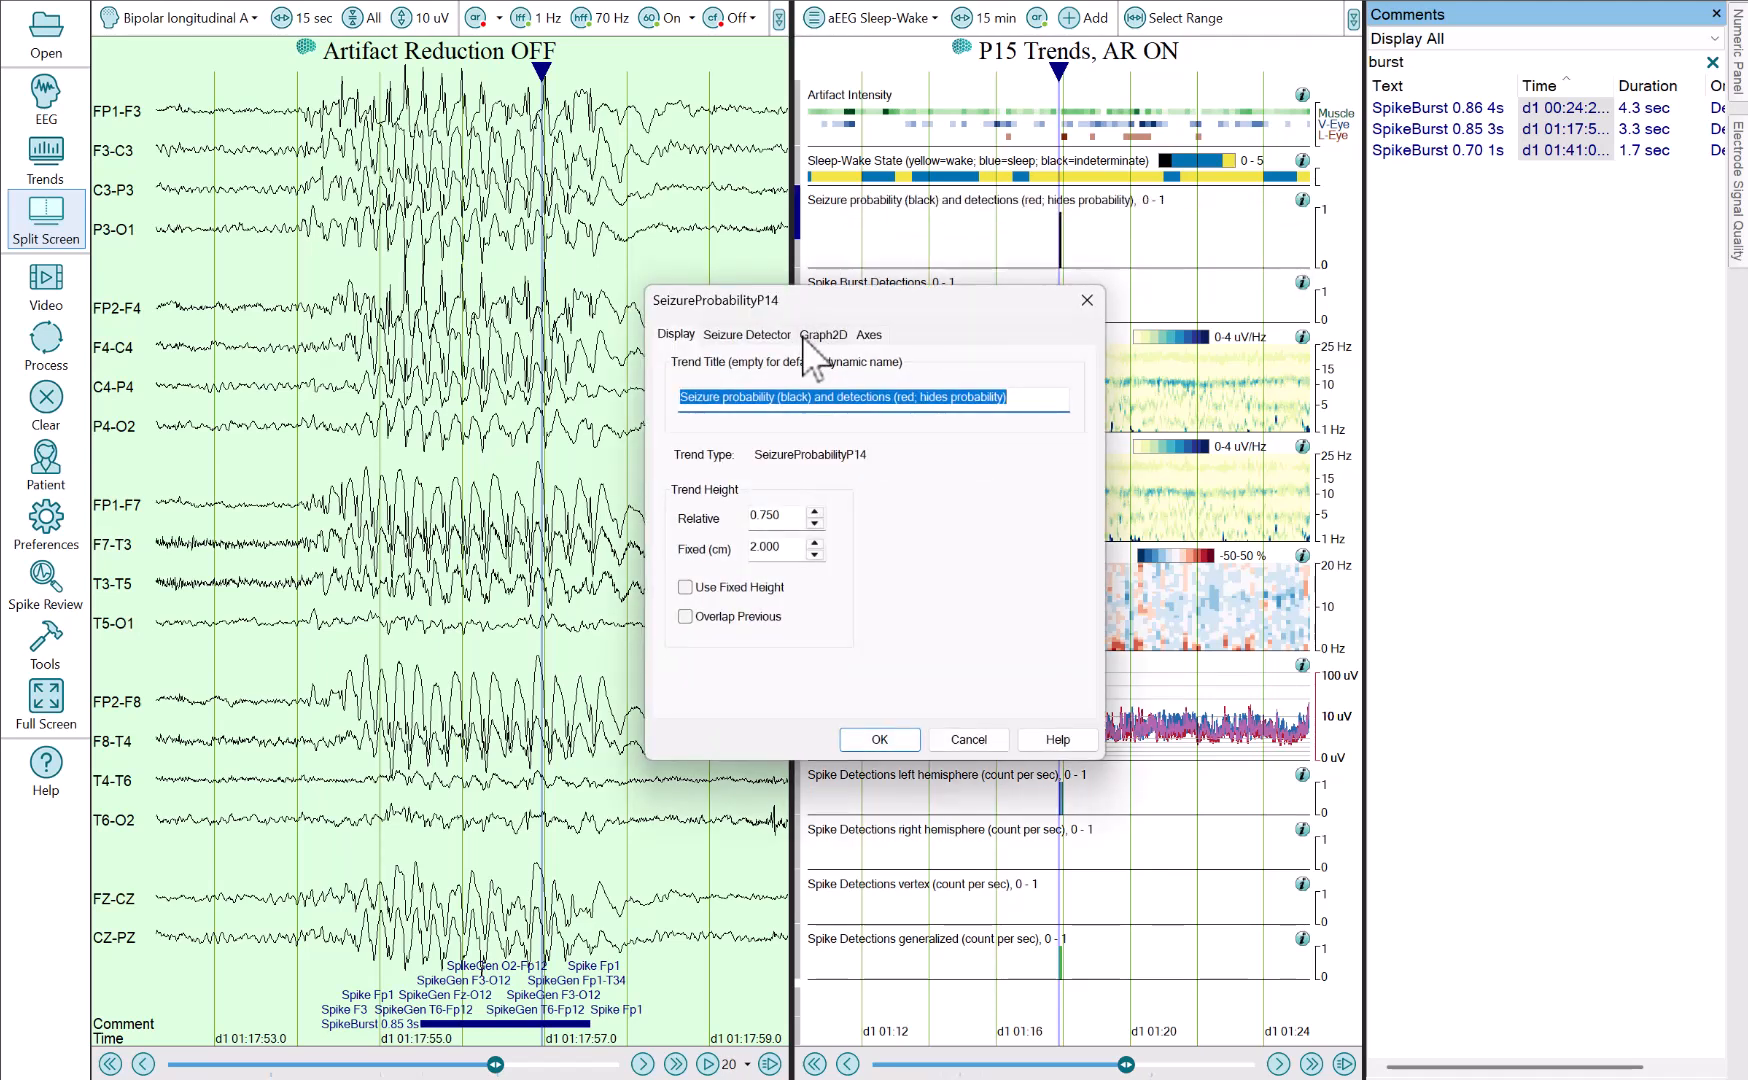
click(747, 334)
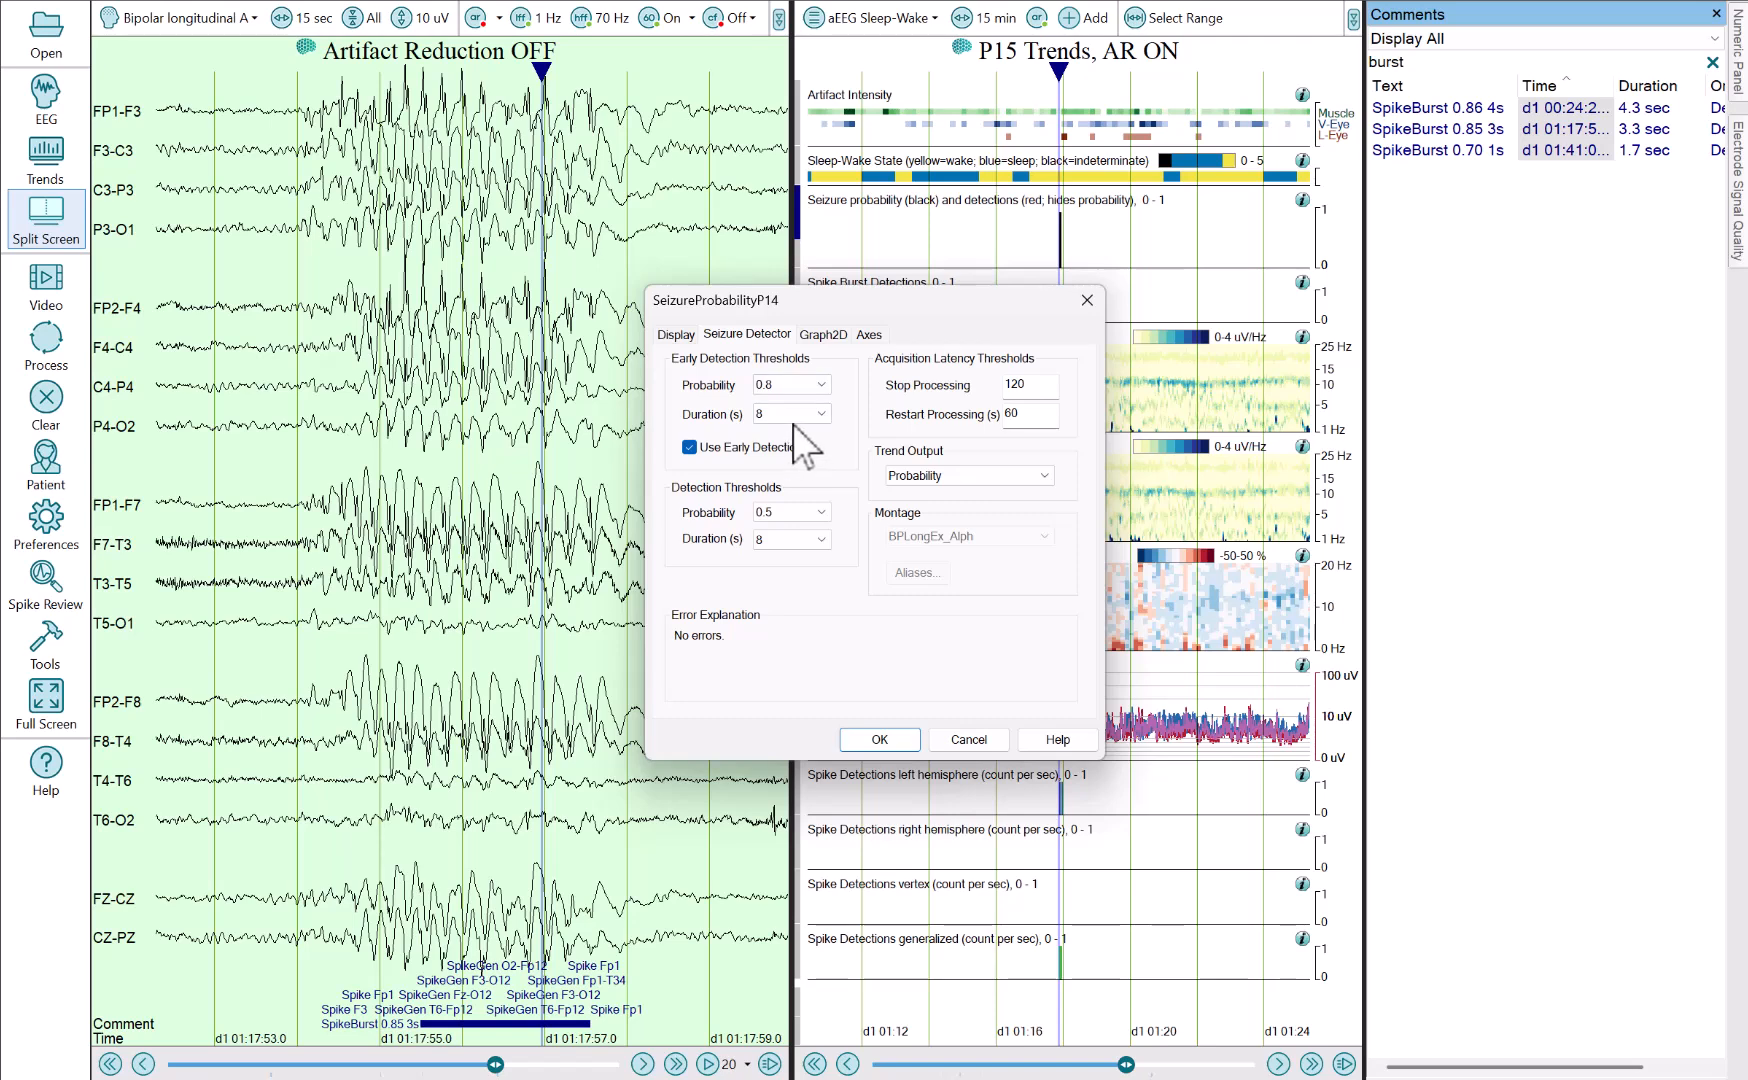
click(796, 418)
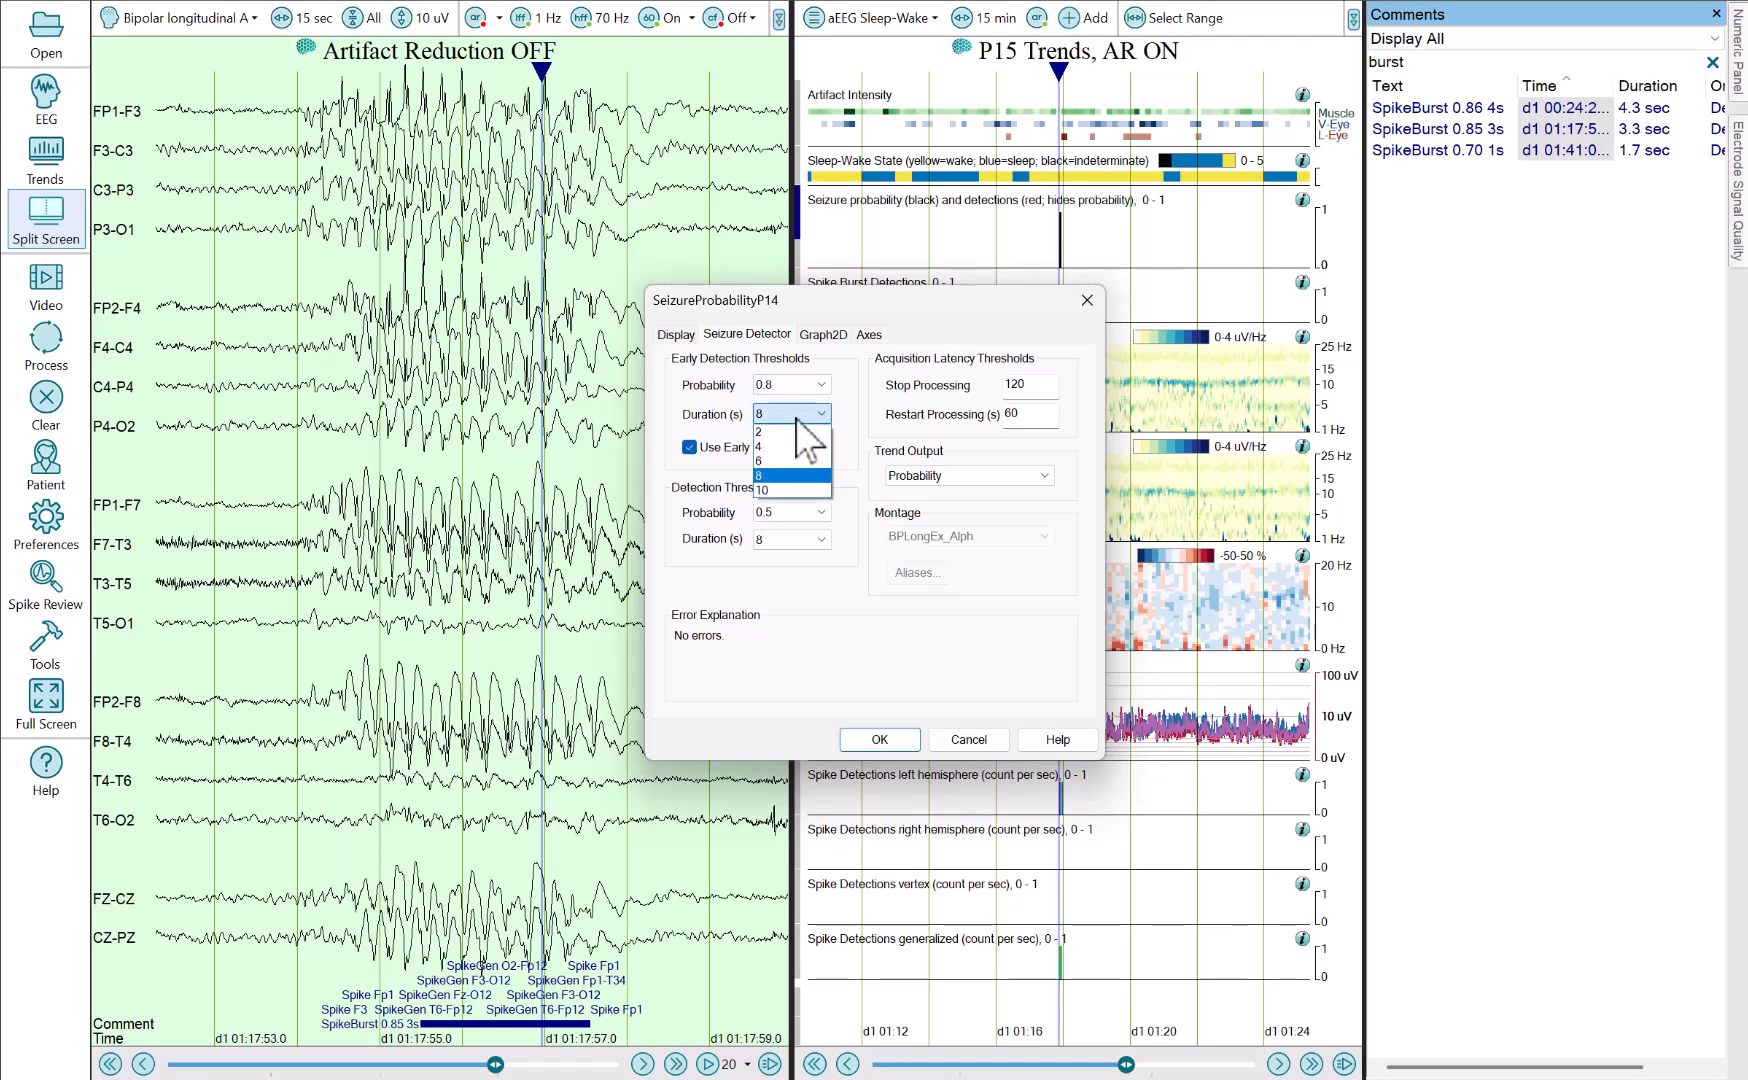
click(961, 735)
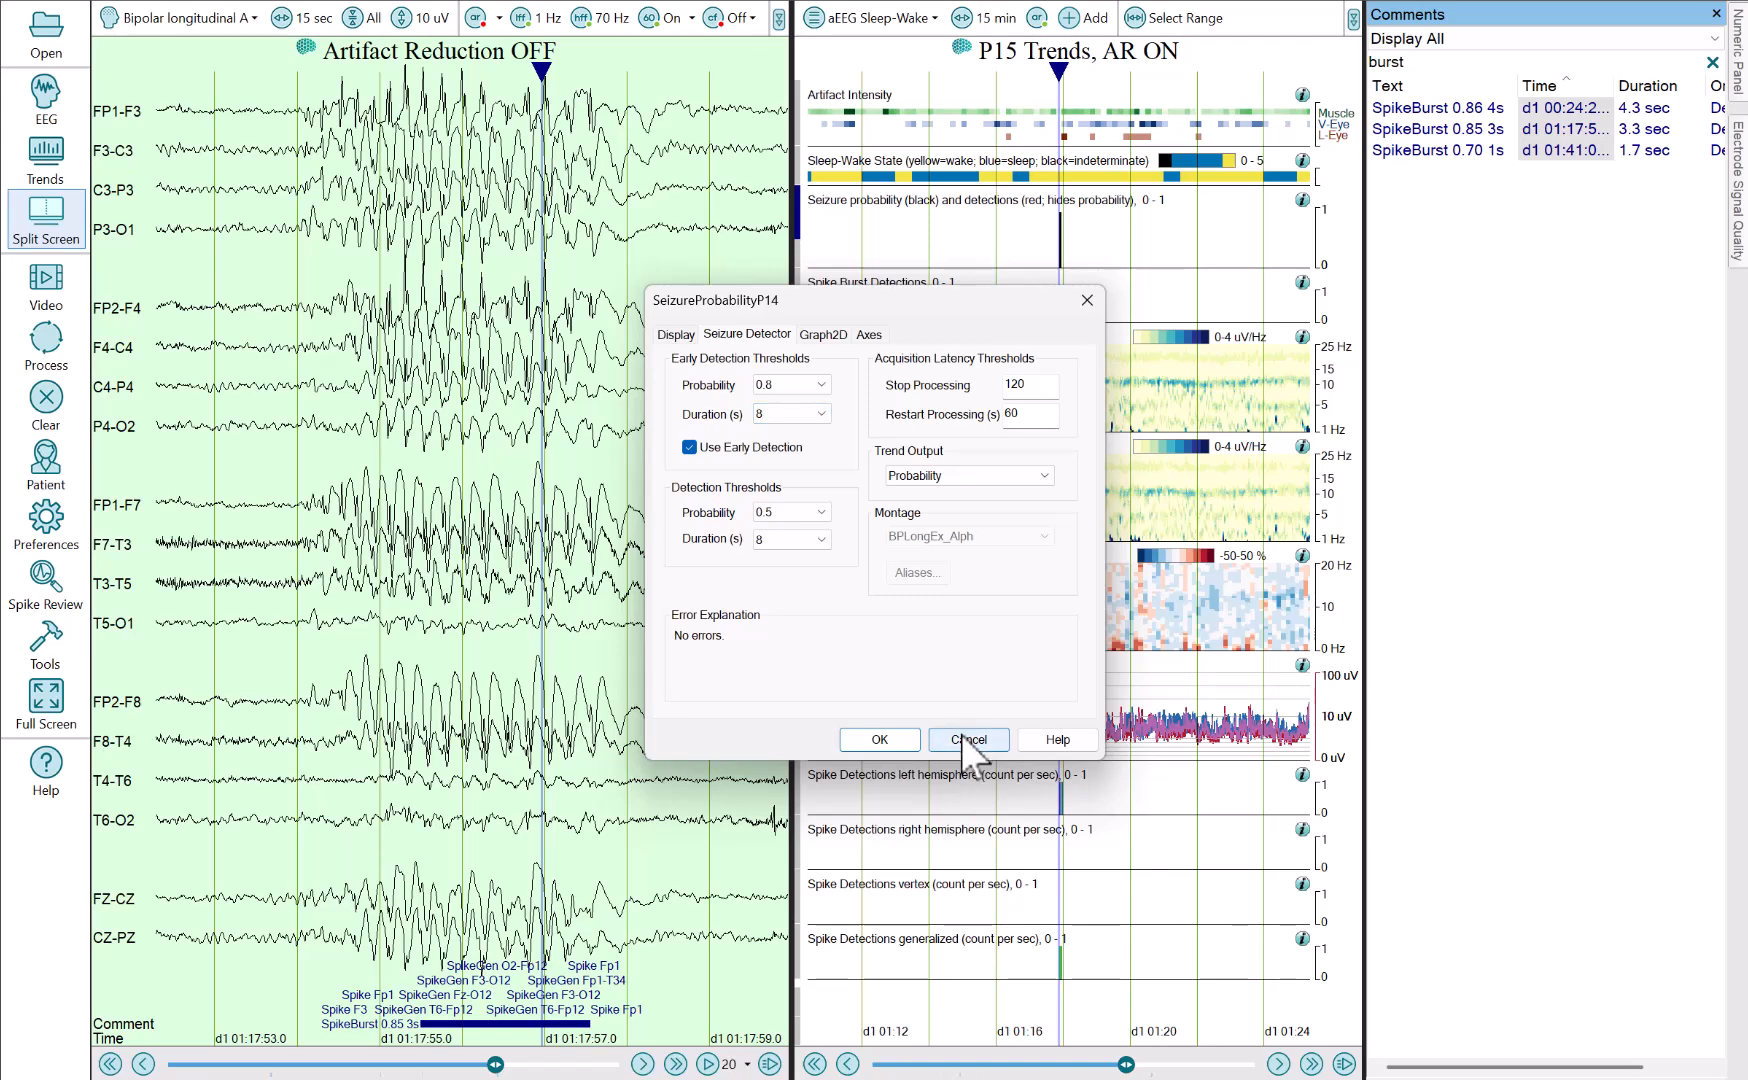
click(961, 735)
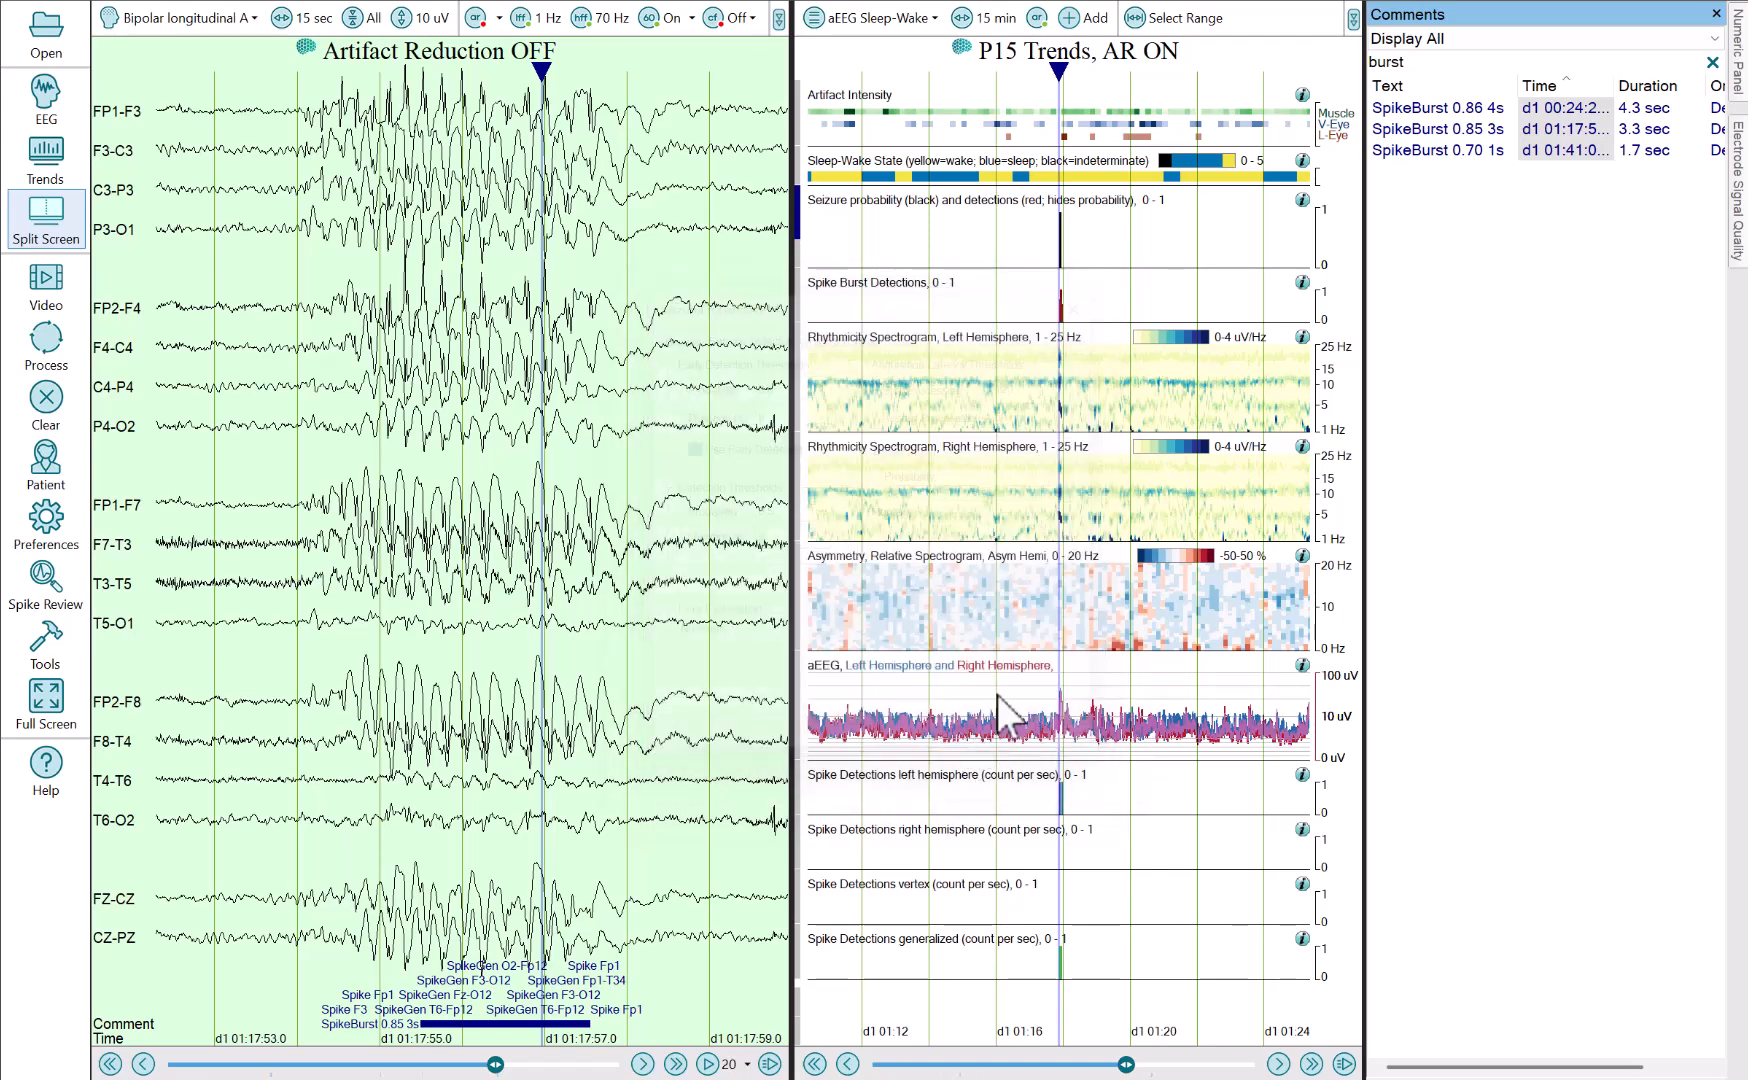
Move the EEG to the time of the peak in the Spike Burst Detections trend
click(1063, 318)
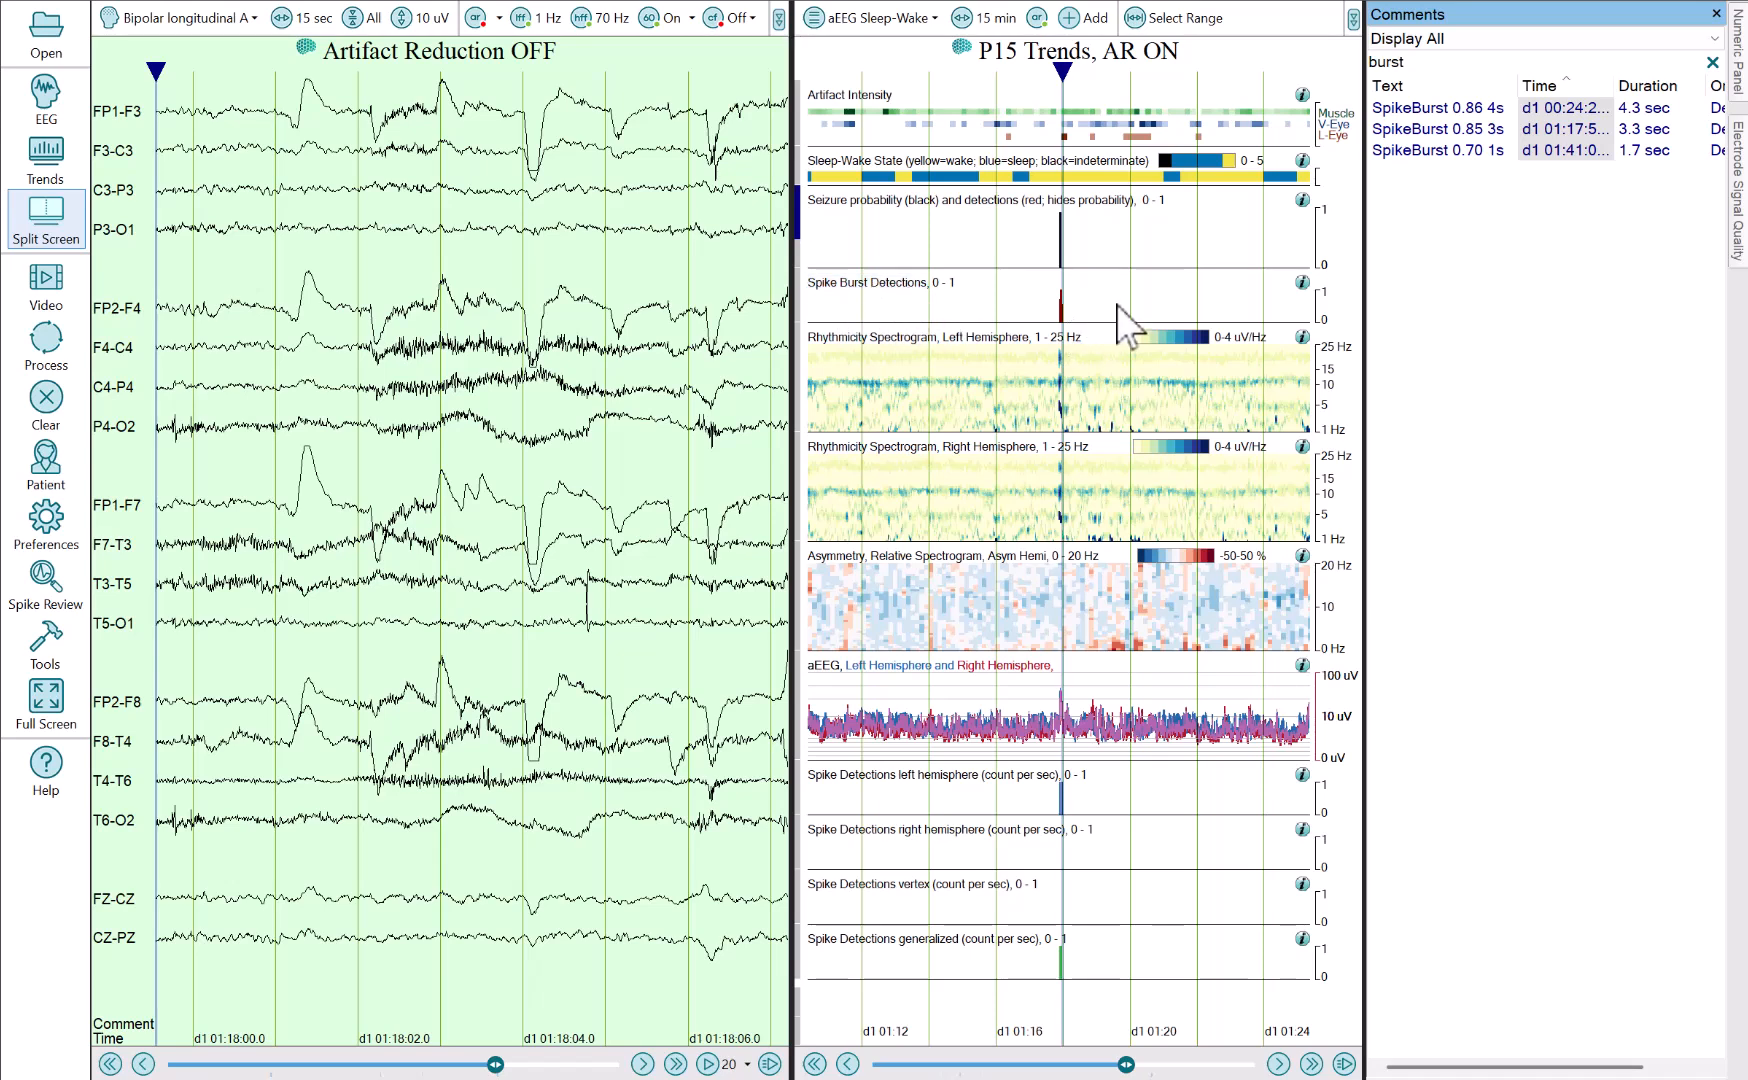
Go to the spike burst peak near d1 01:17:55 in the trends and show the whole burst in the EEG-only view
scroll(1117, 305, down, 1)
scroll(1117, 305, up, 1)
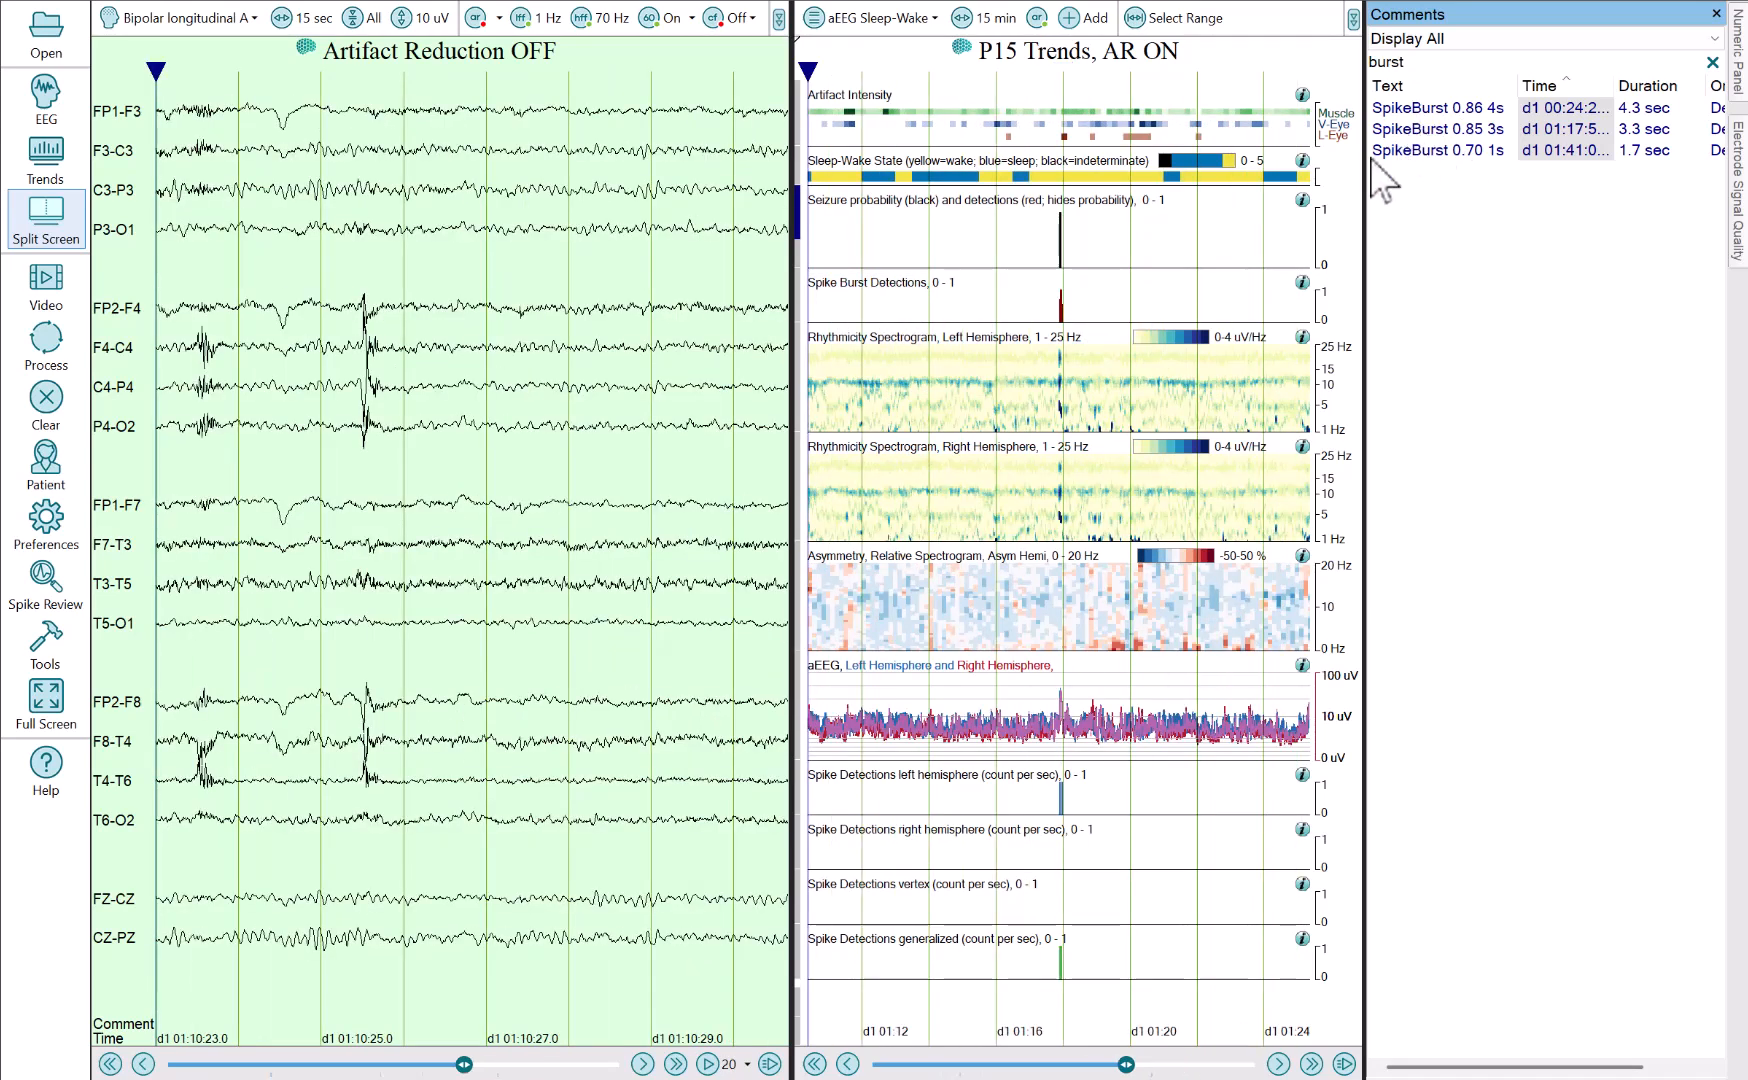
click(1061, 308)
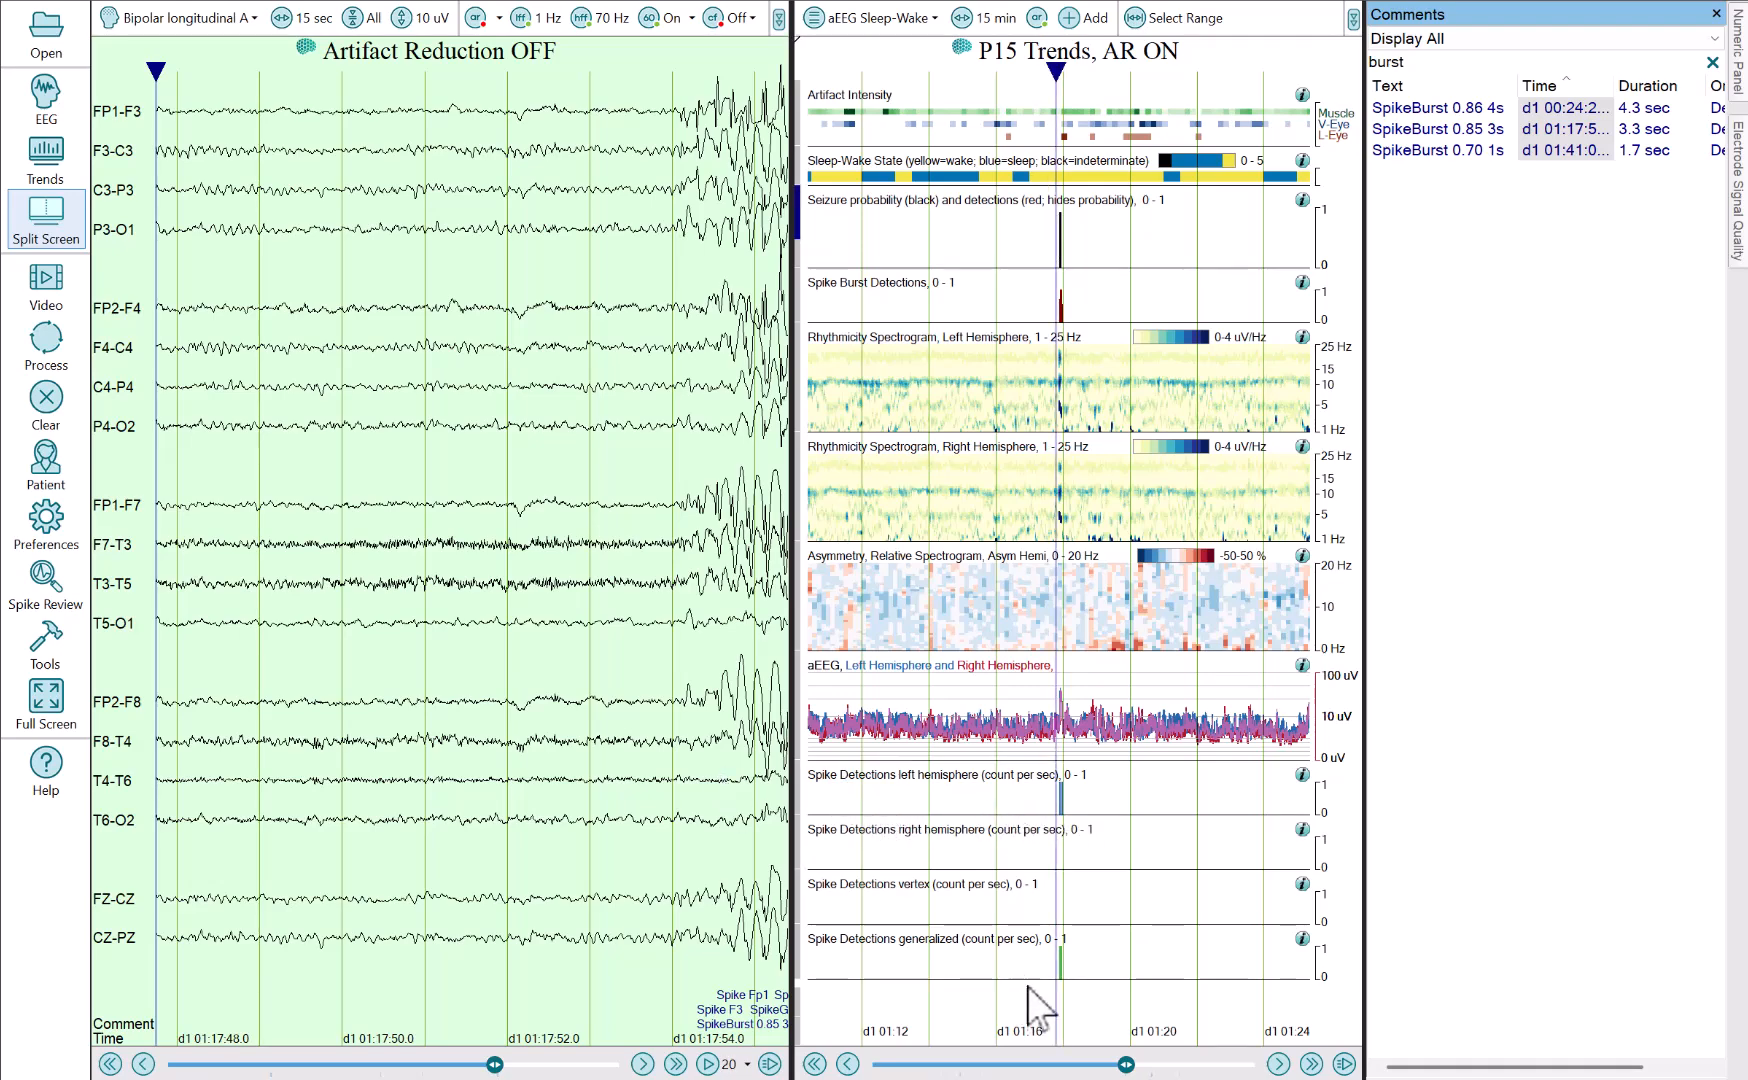
drag(568, 740, 173, 690)
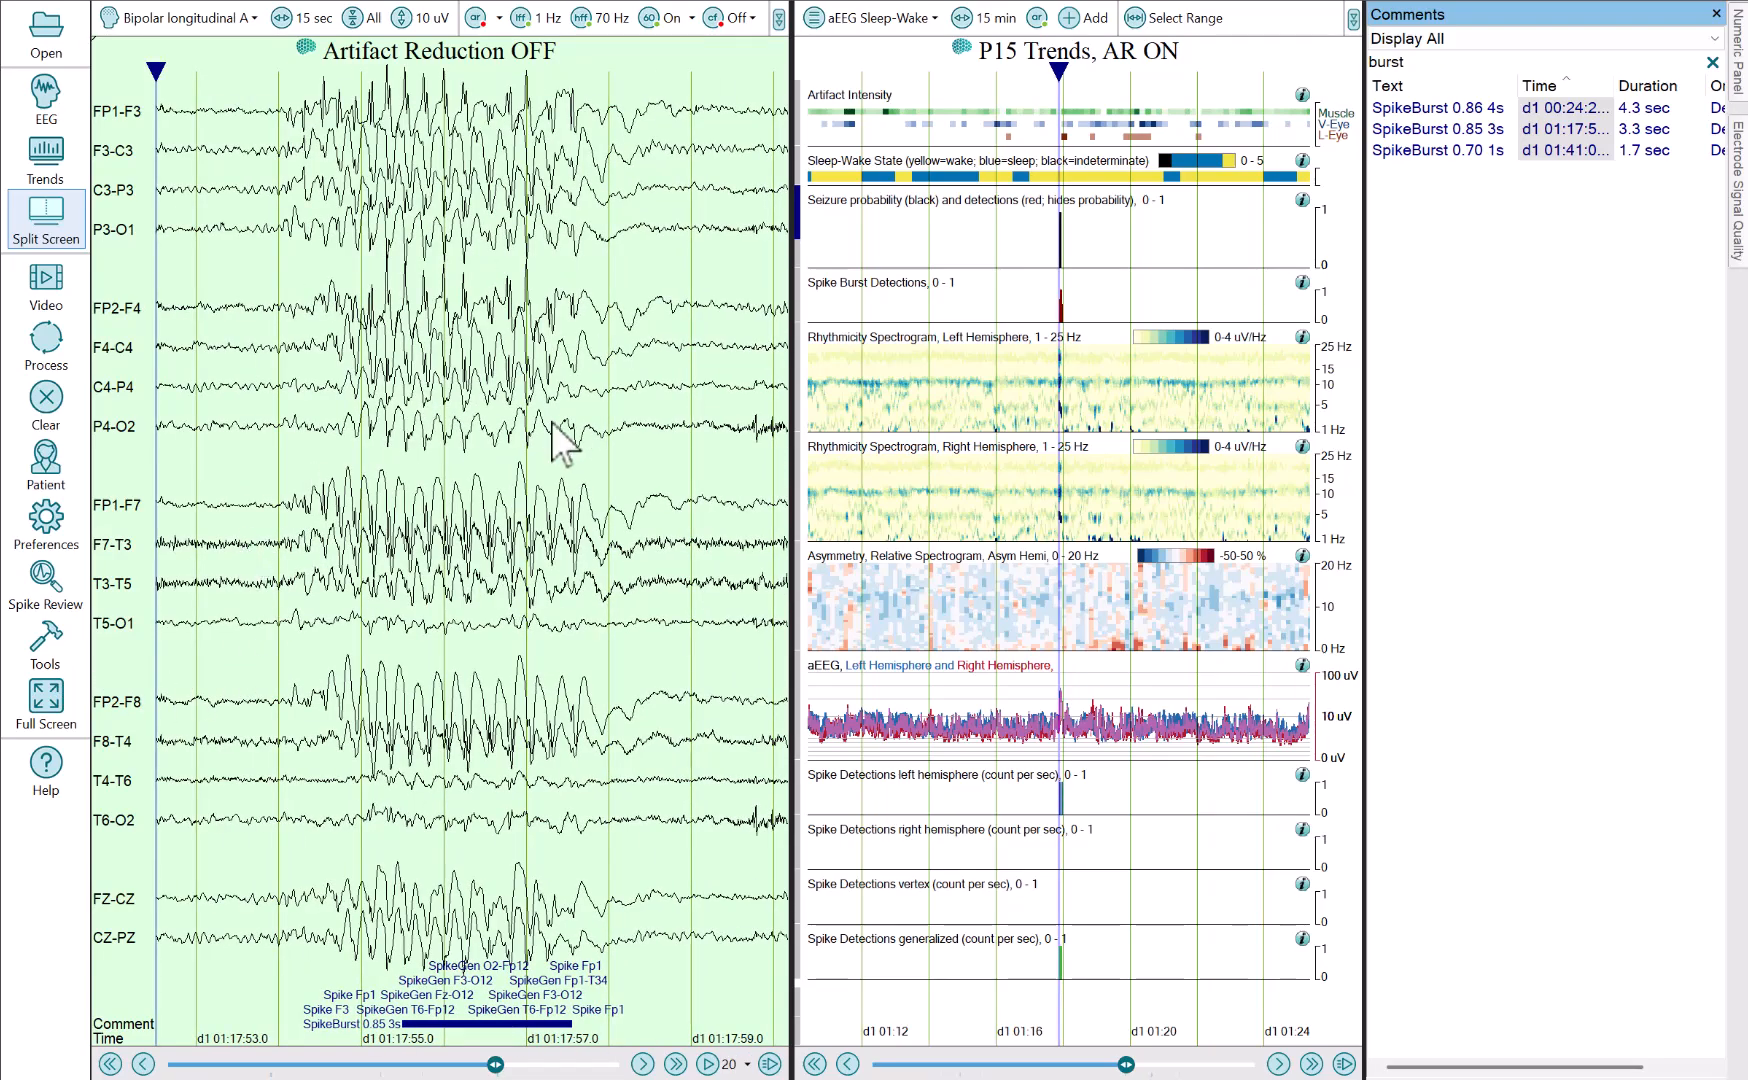
click(45, 98)
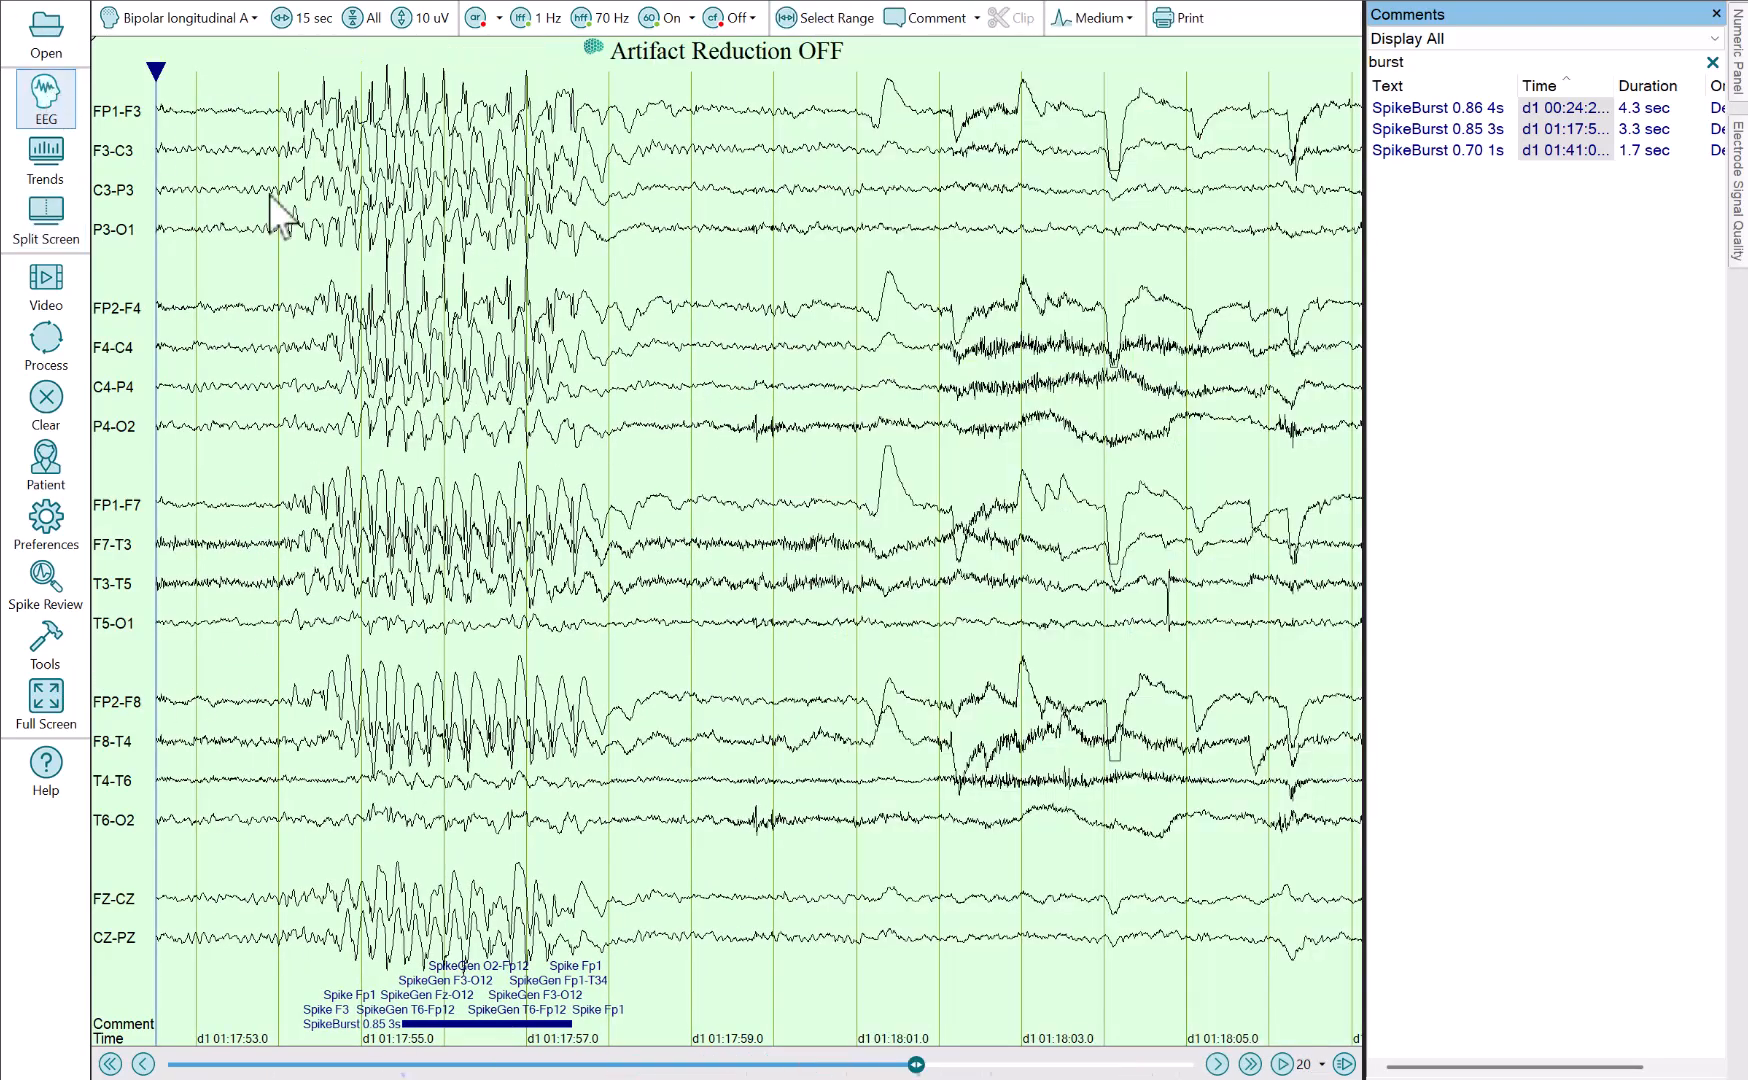
mouse_move(688, 380)
mouse_down()
mouse_move(1063, 390)
mouse_move(1026, 390)
mouse_up()
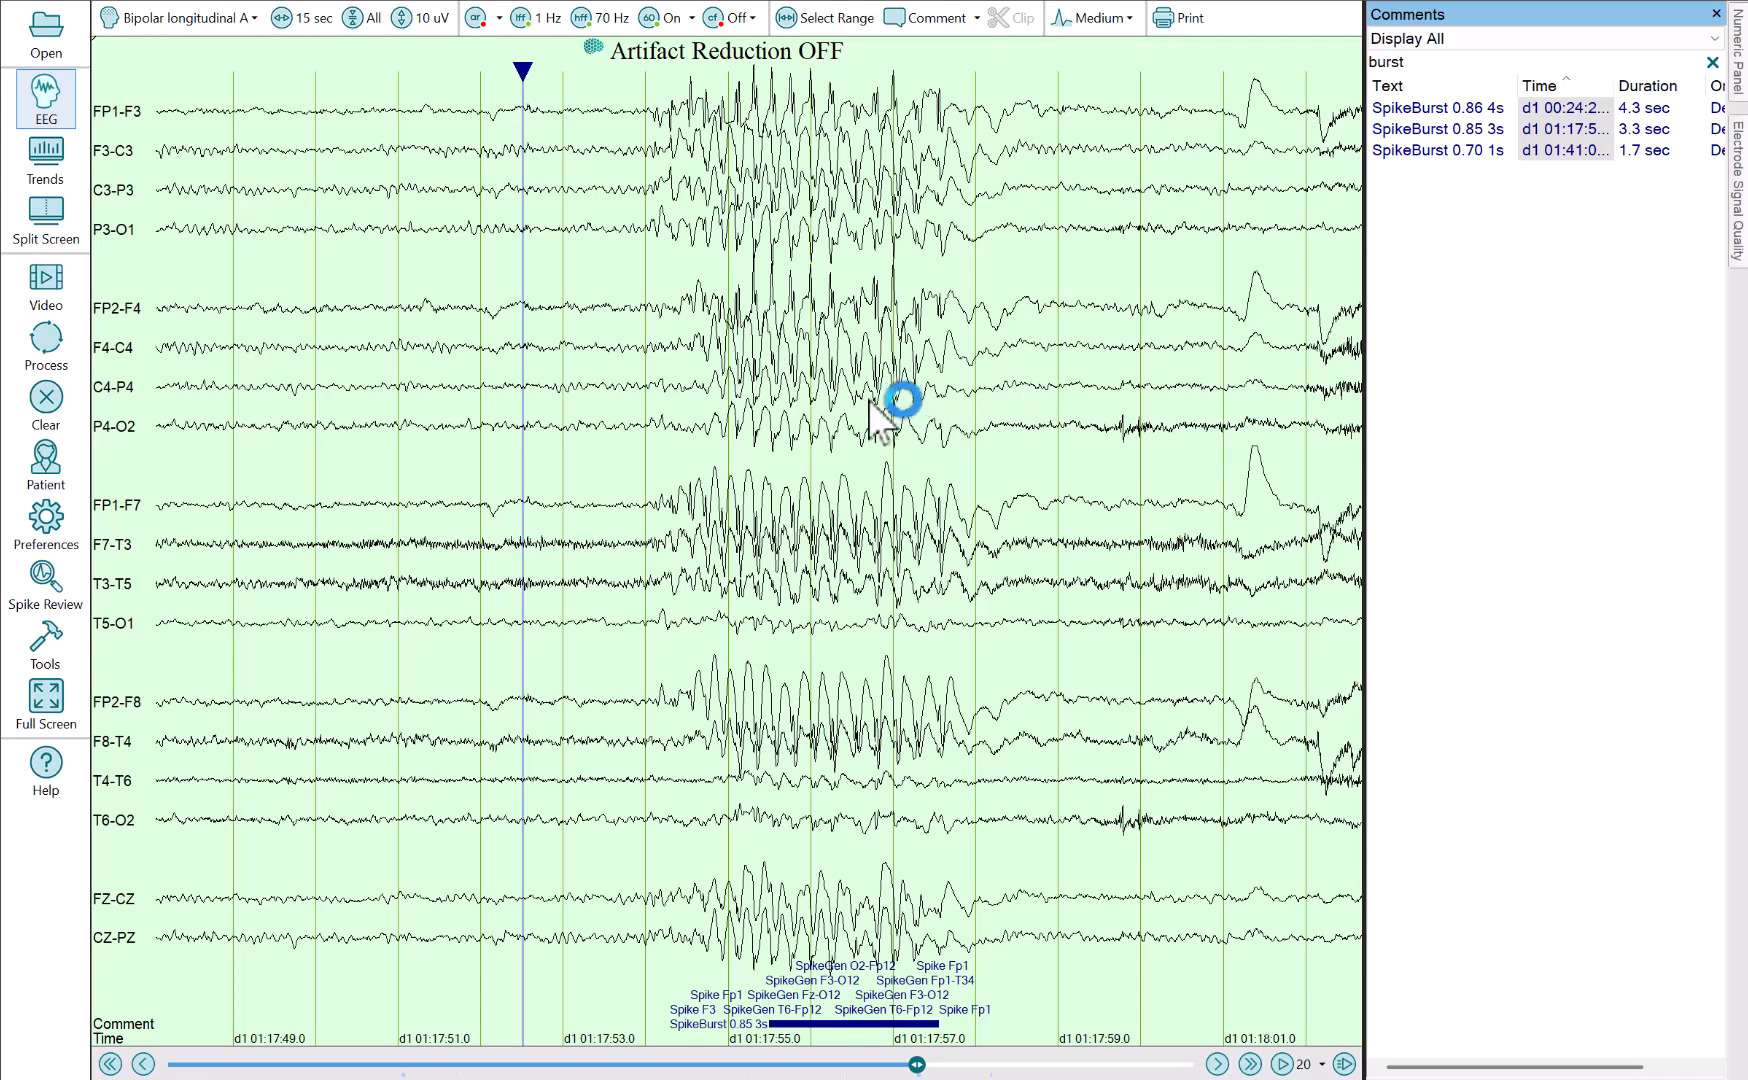
Place the EEG time cursor at the onset of the spike burst, just before its first spikes
click(655, 172)
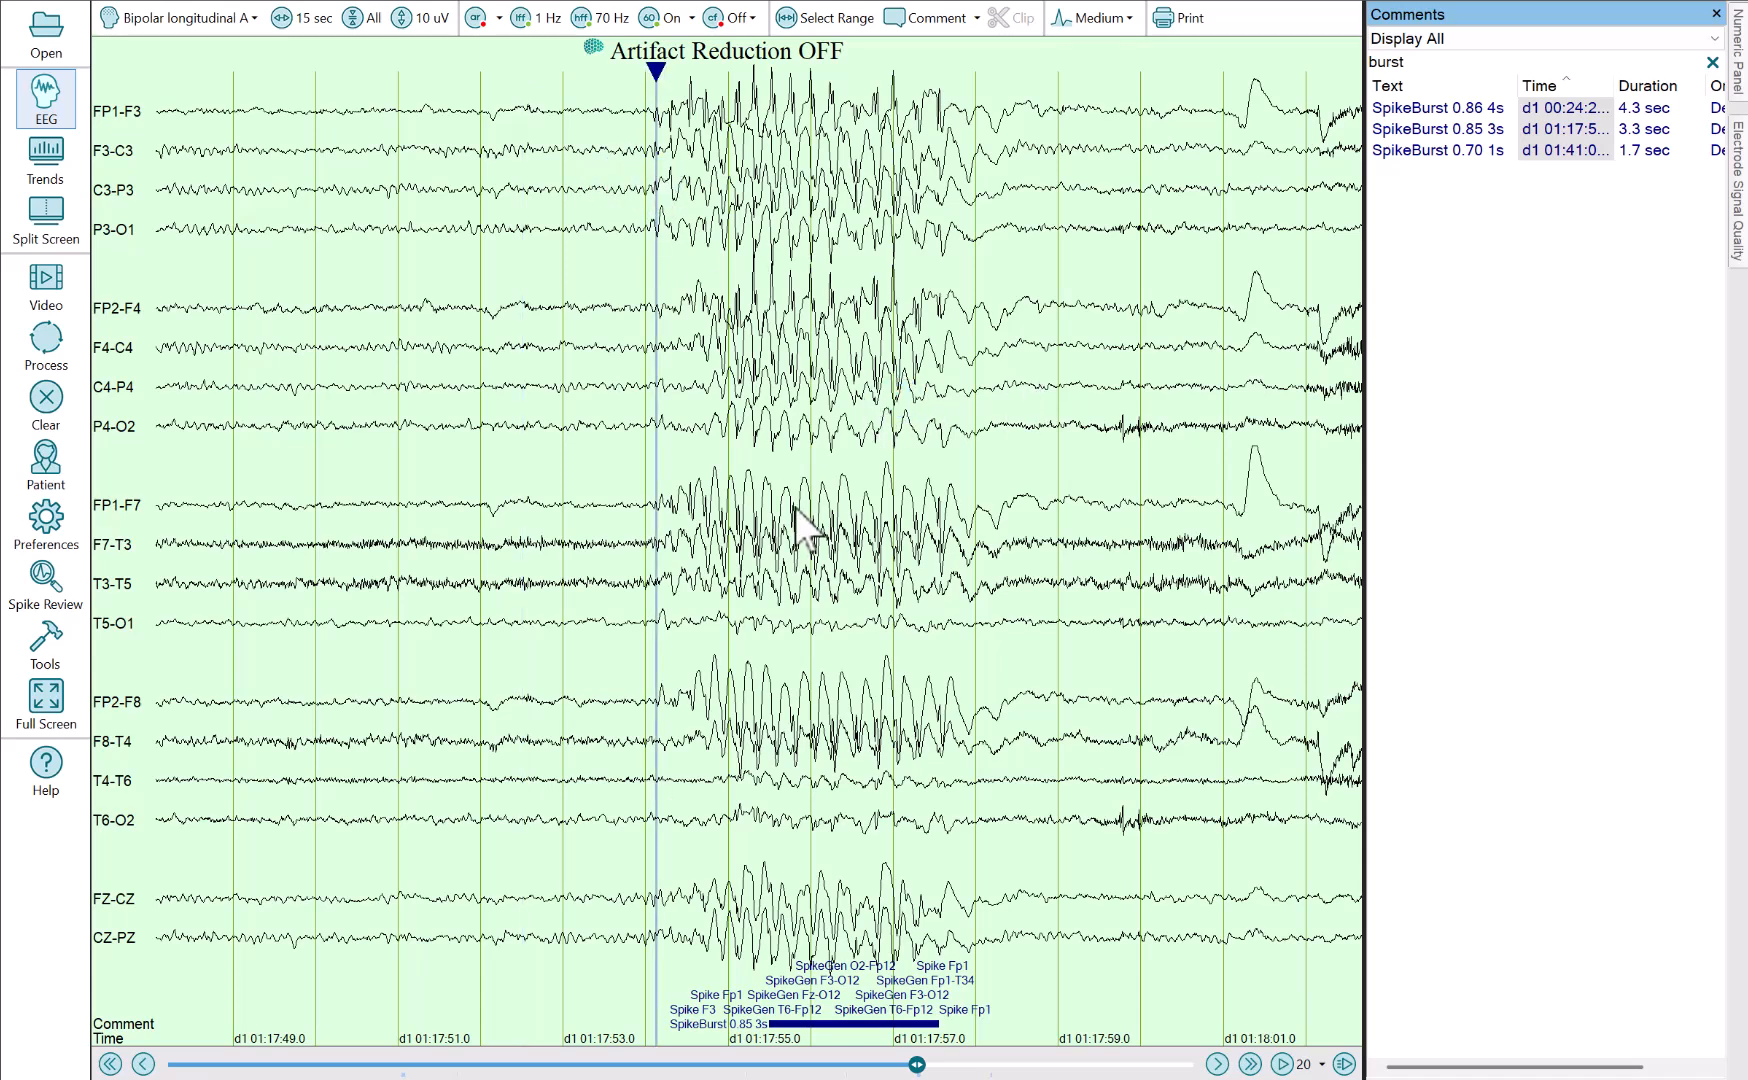
click(691, 695)
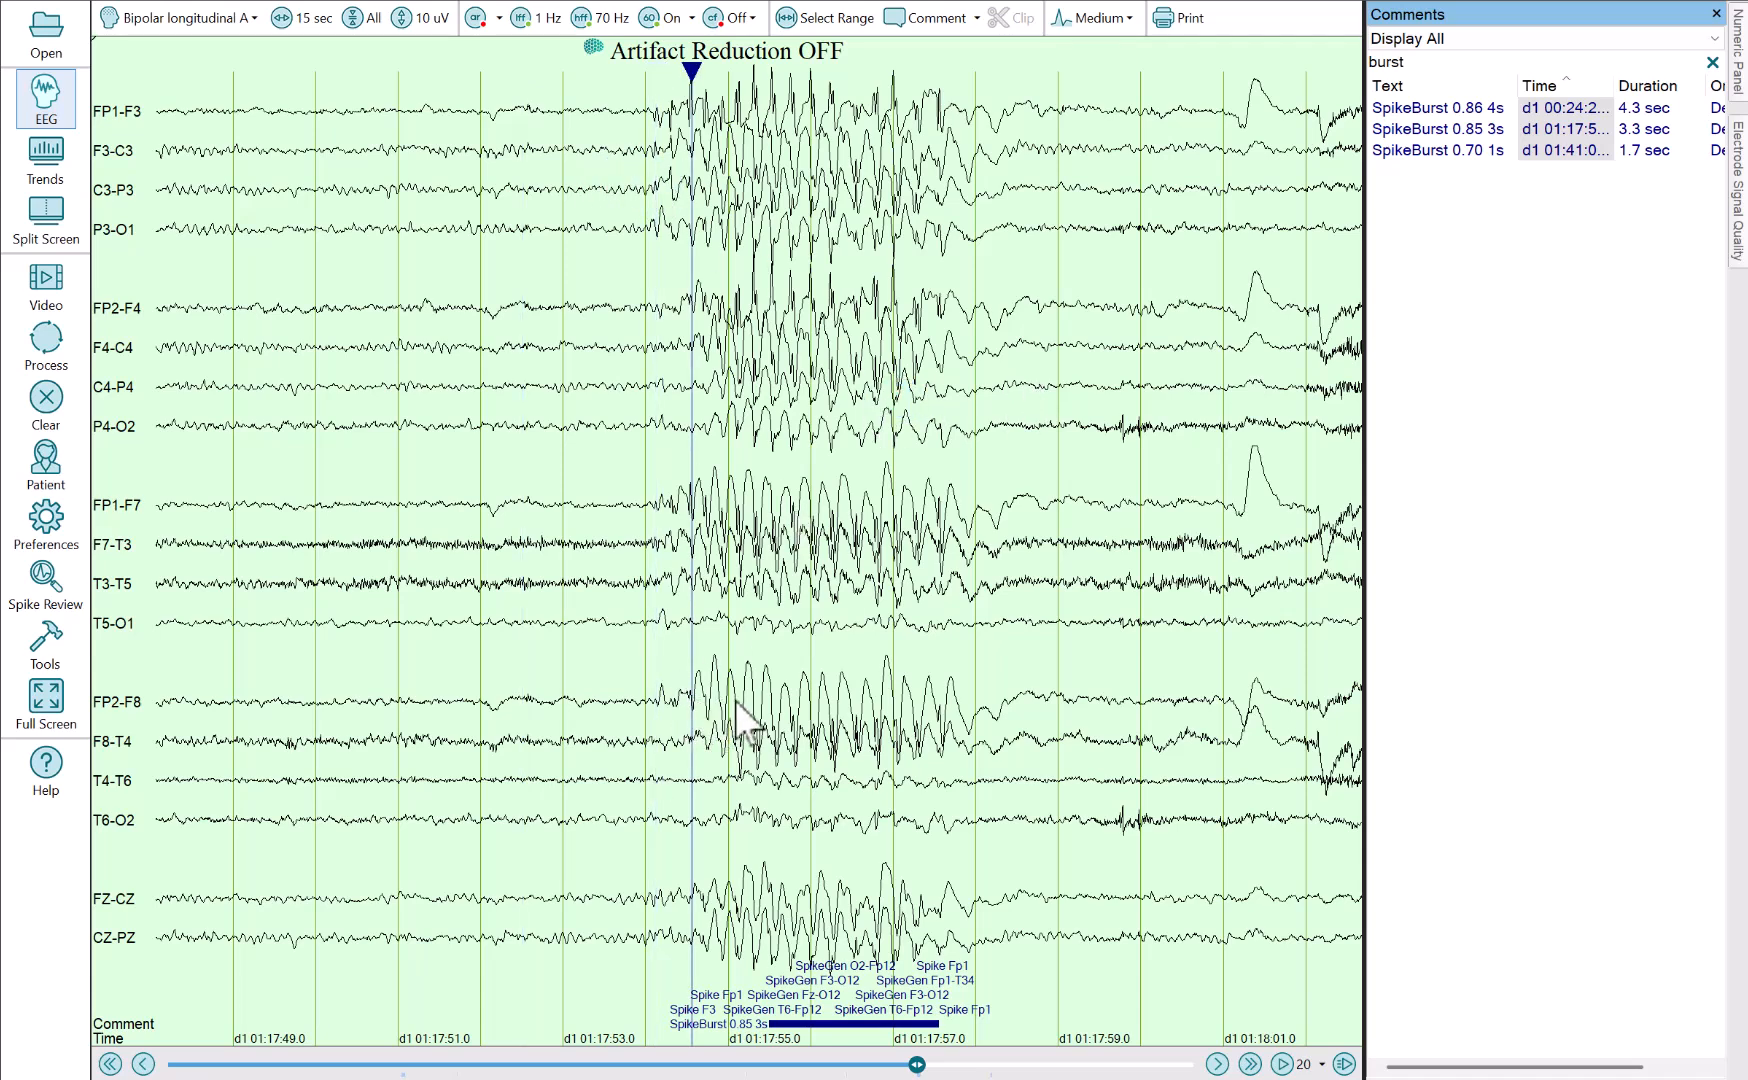
click(706, 925)
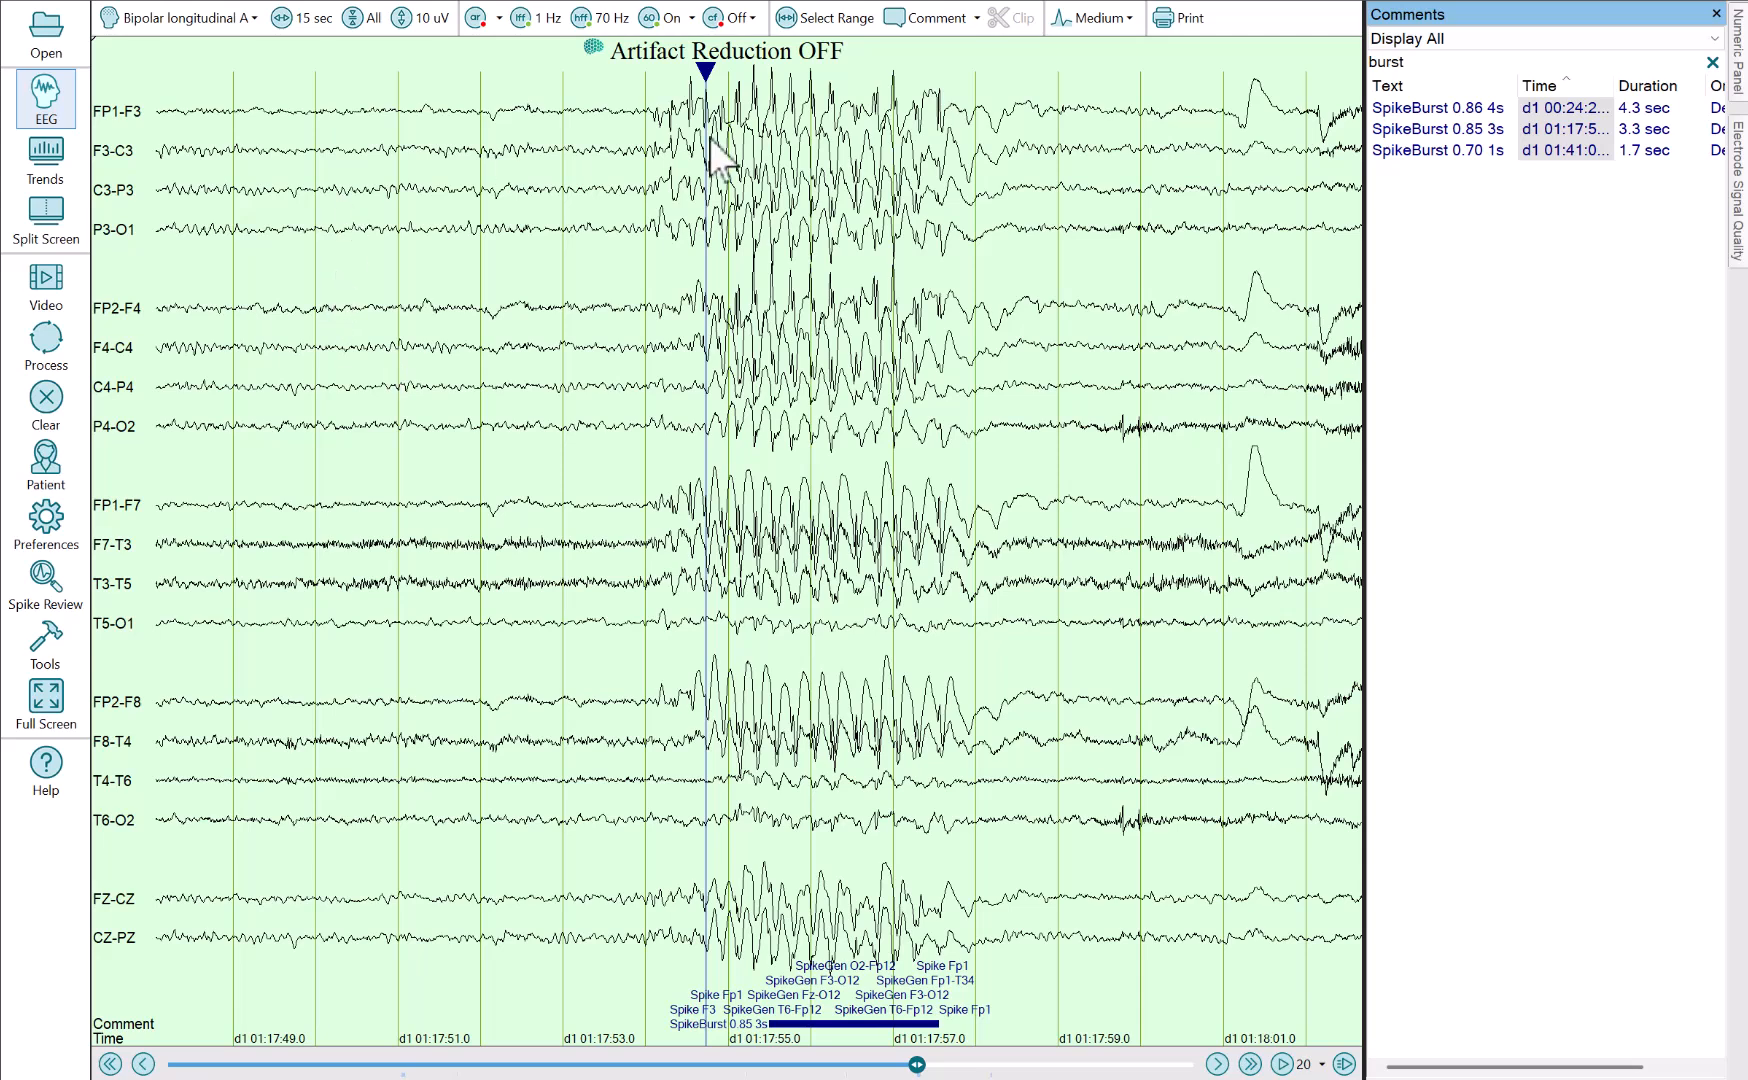
click(672, 124)
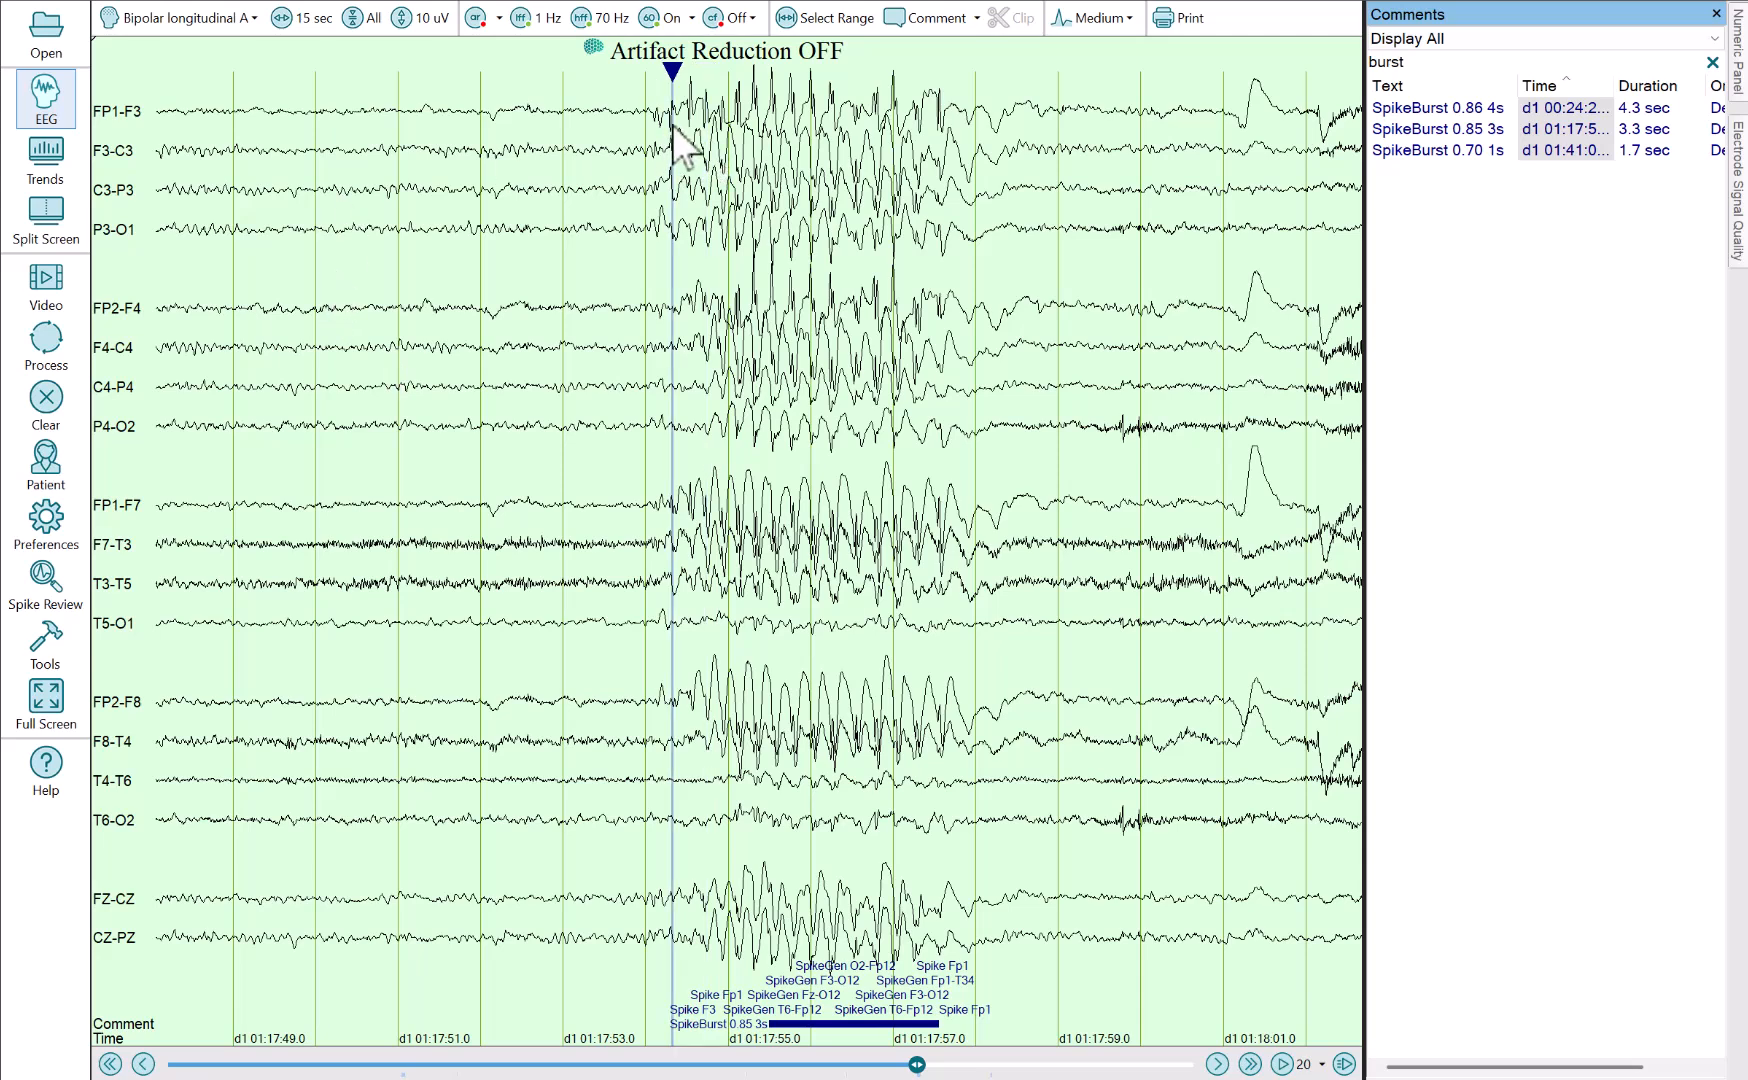
click(655, 113)
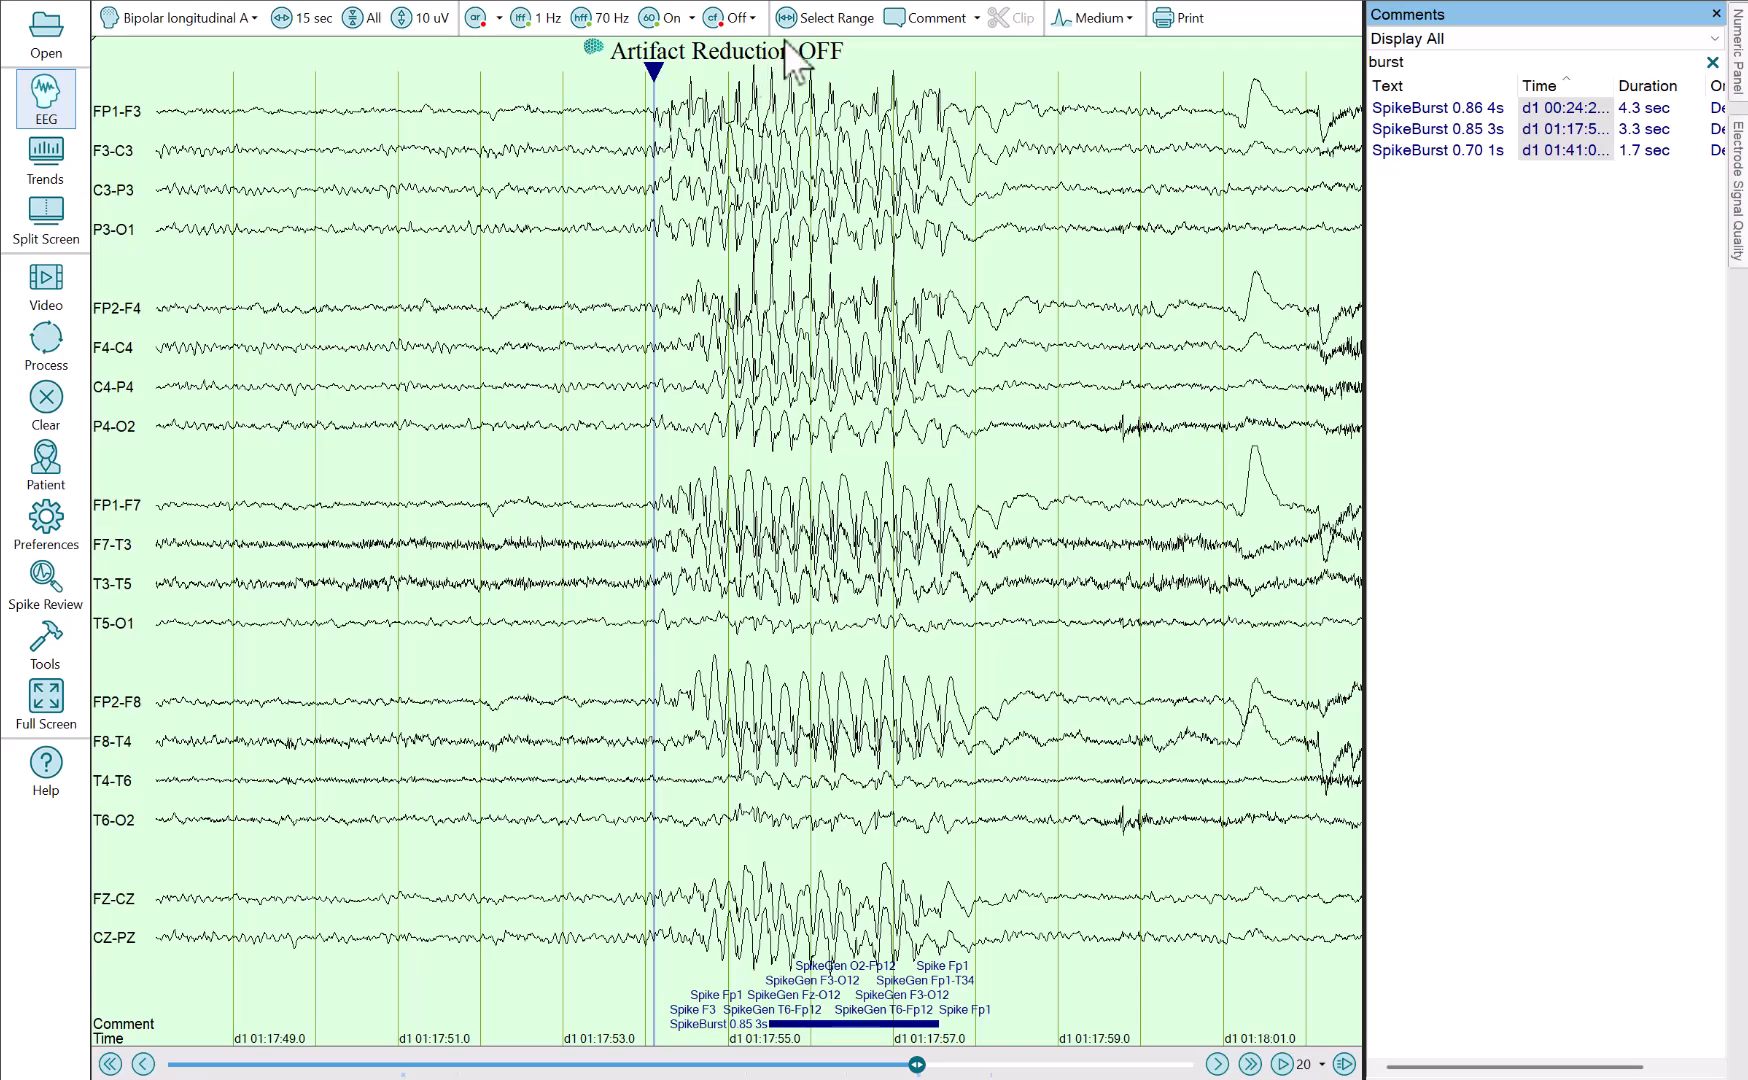
click(828, 20)
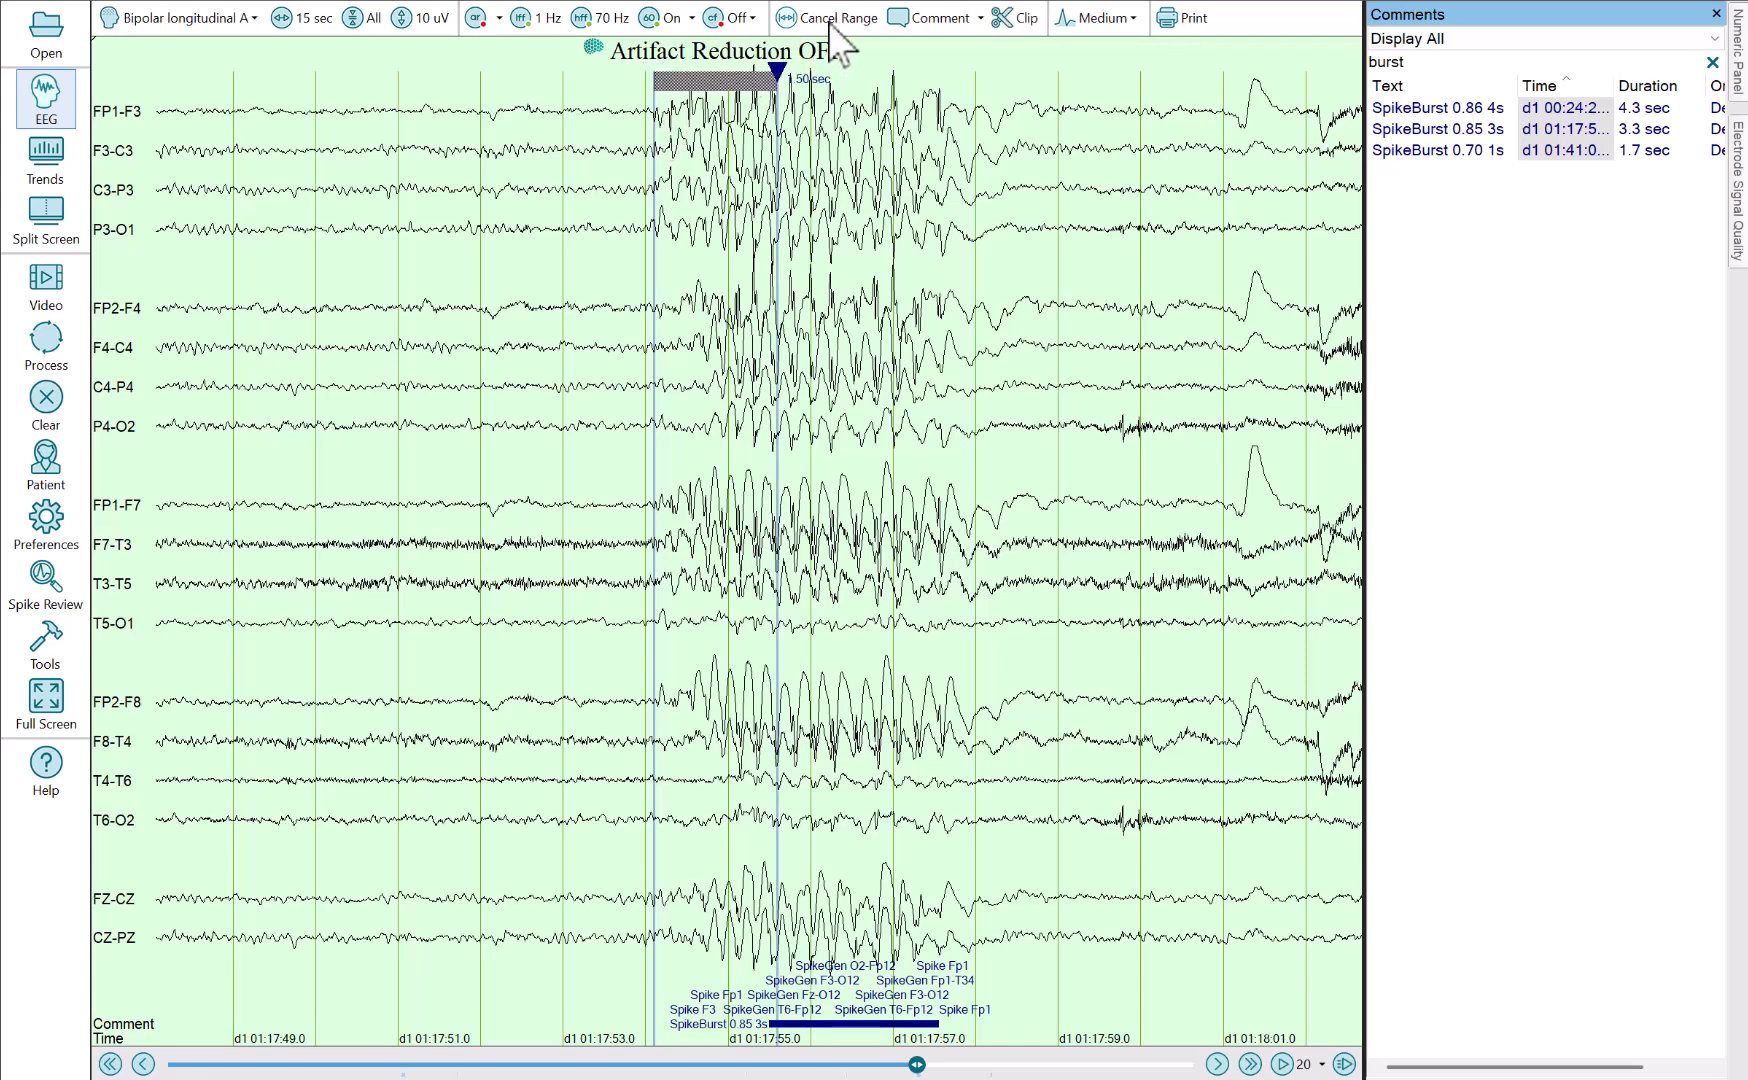
click(962, 105)
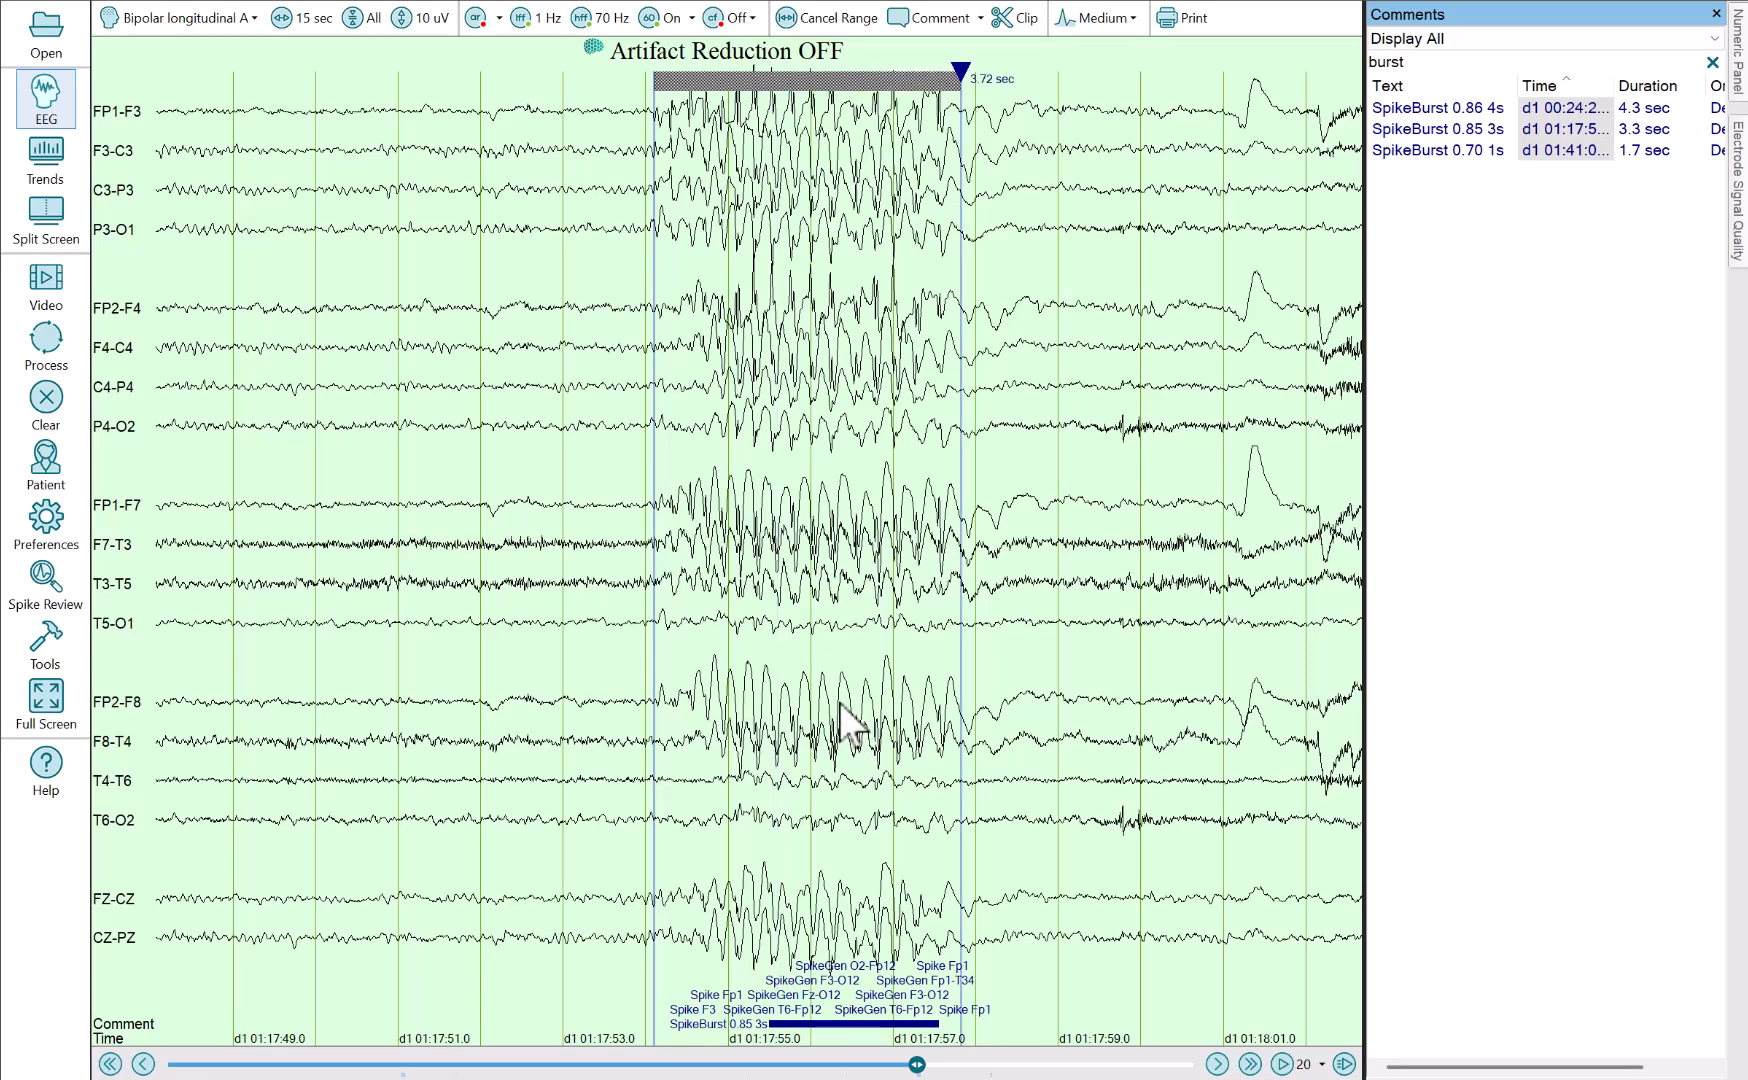
click(914, 20)
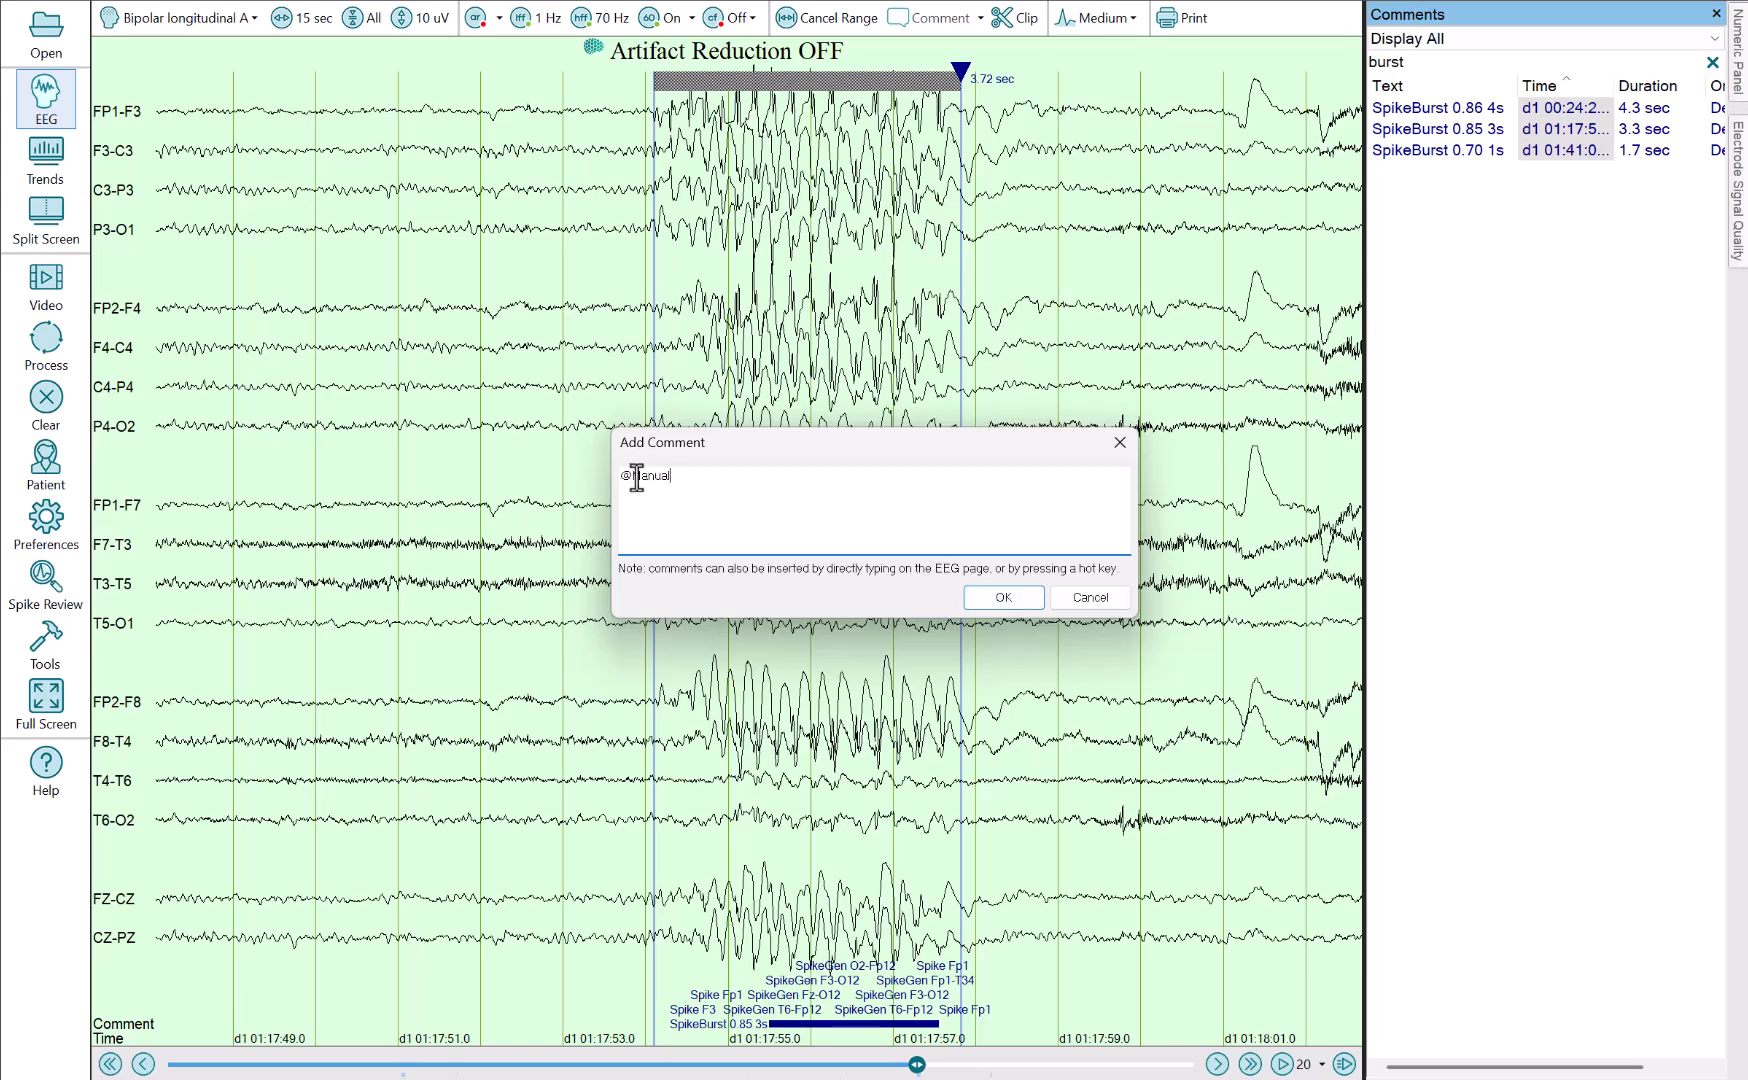
click(1036, 597)
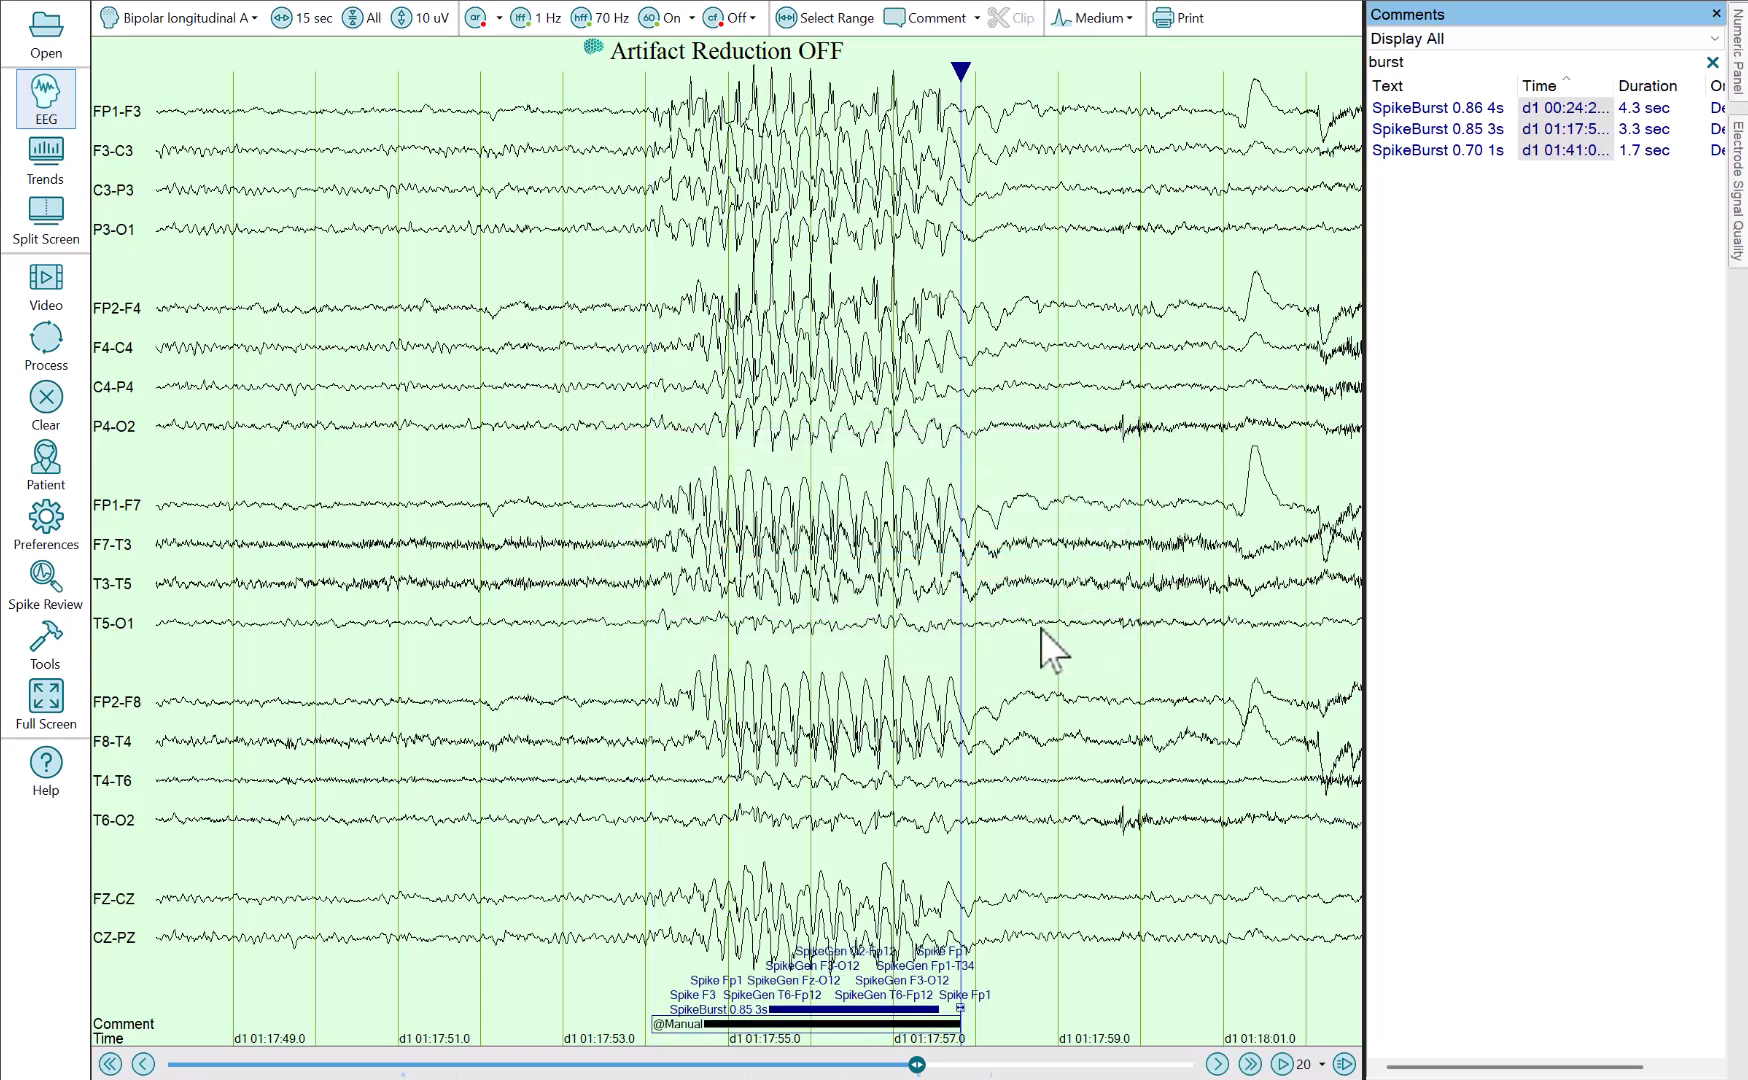
Go to the Spike Burst Detections peak near d1 00:24 in the split view and show the whole burst in the EEG-only view
click(40, 208)
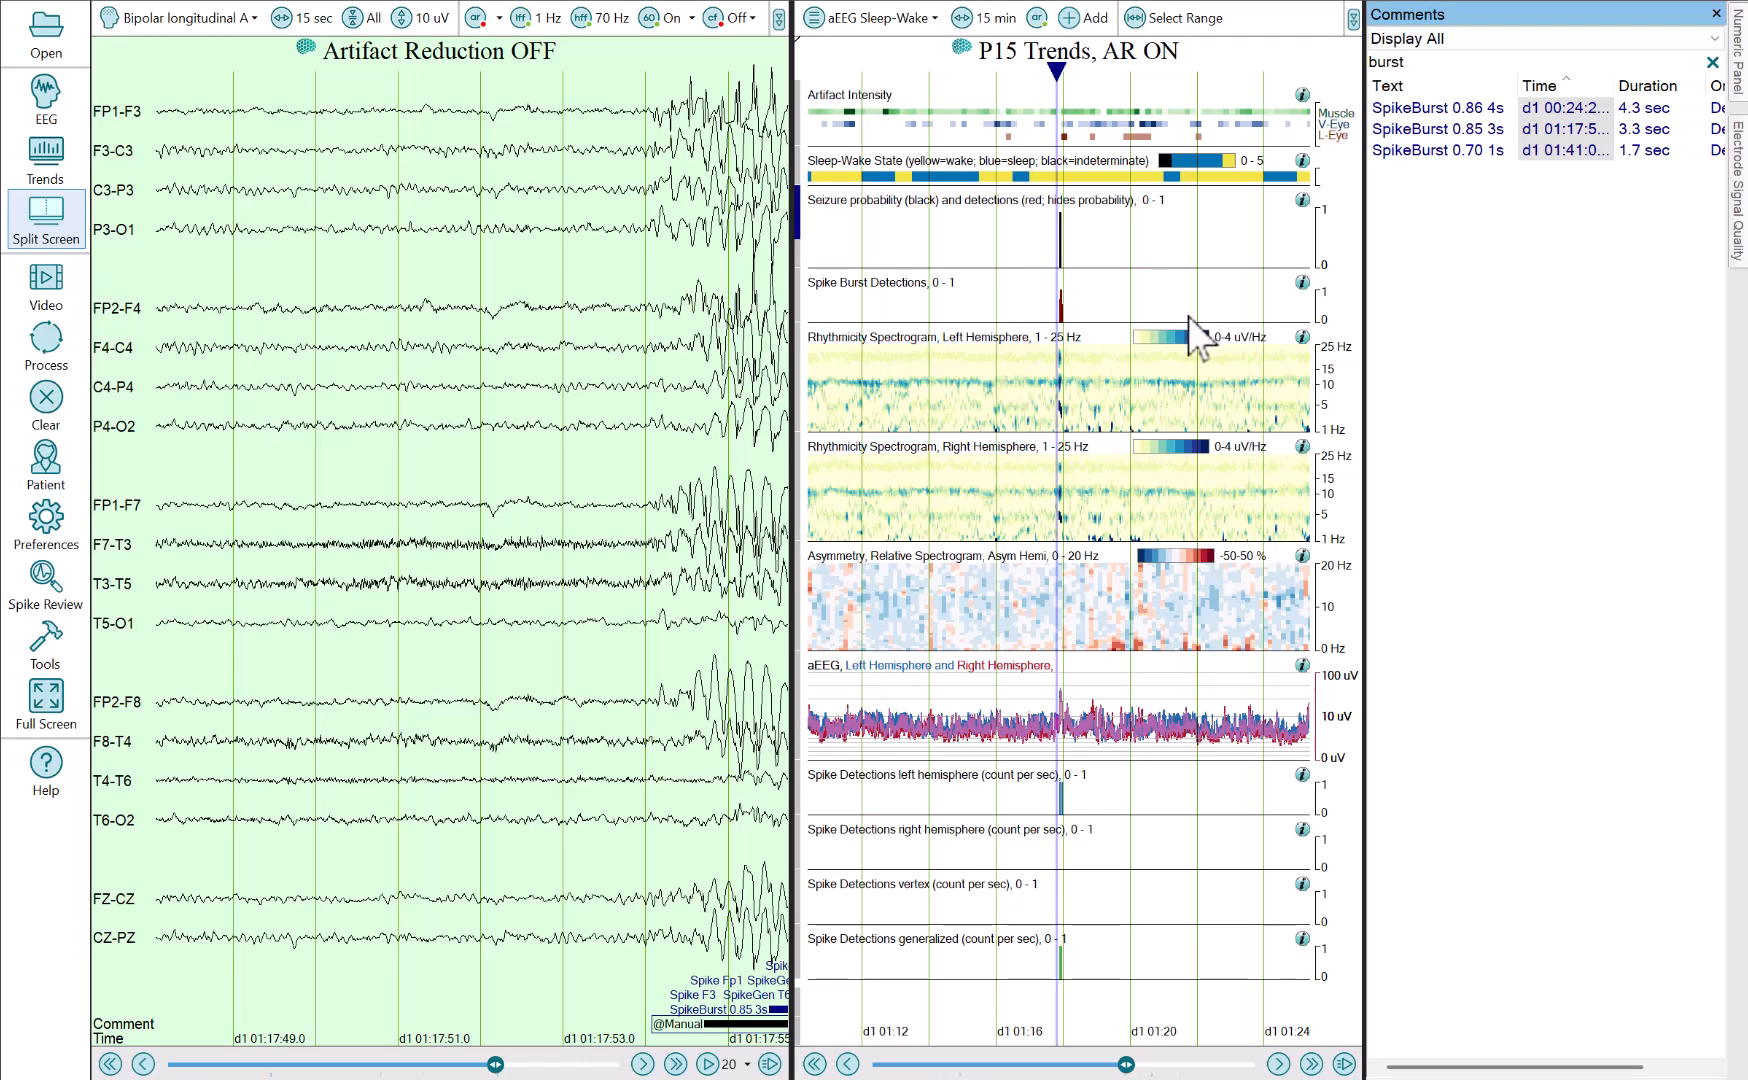
scroll(1190, 317, up, 3)
scroll(1190, 317, up, 2)
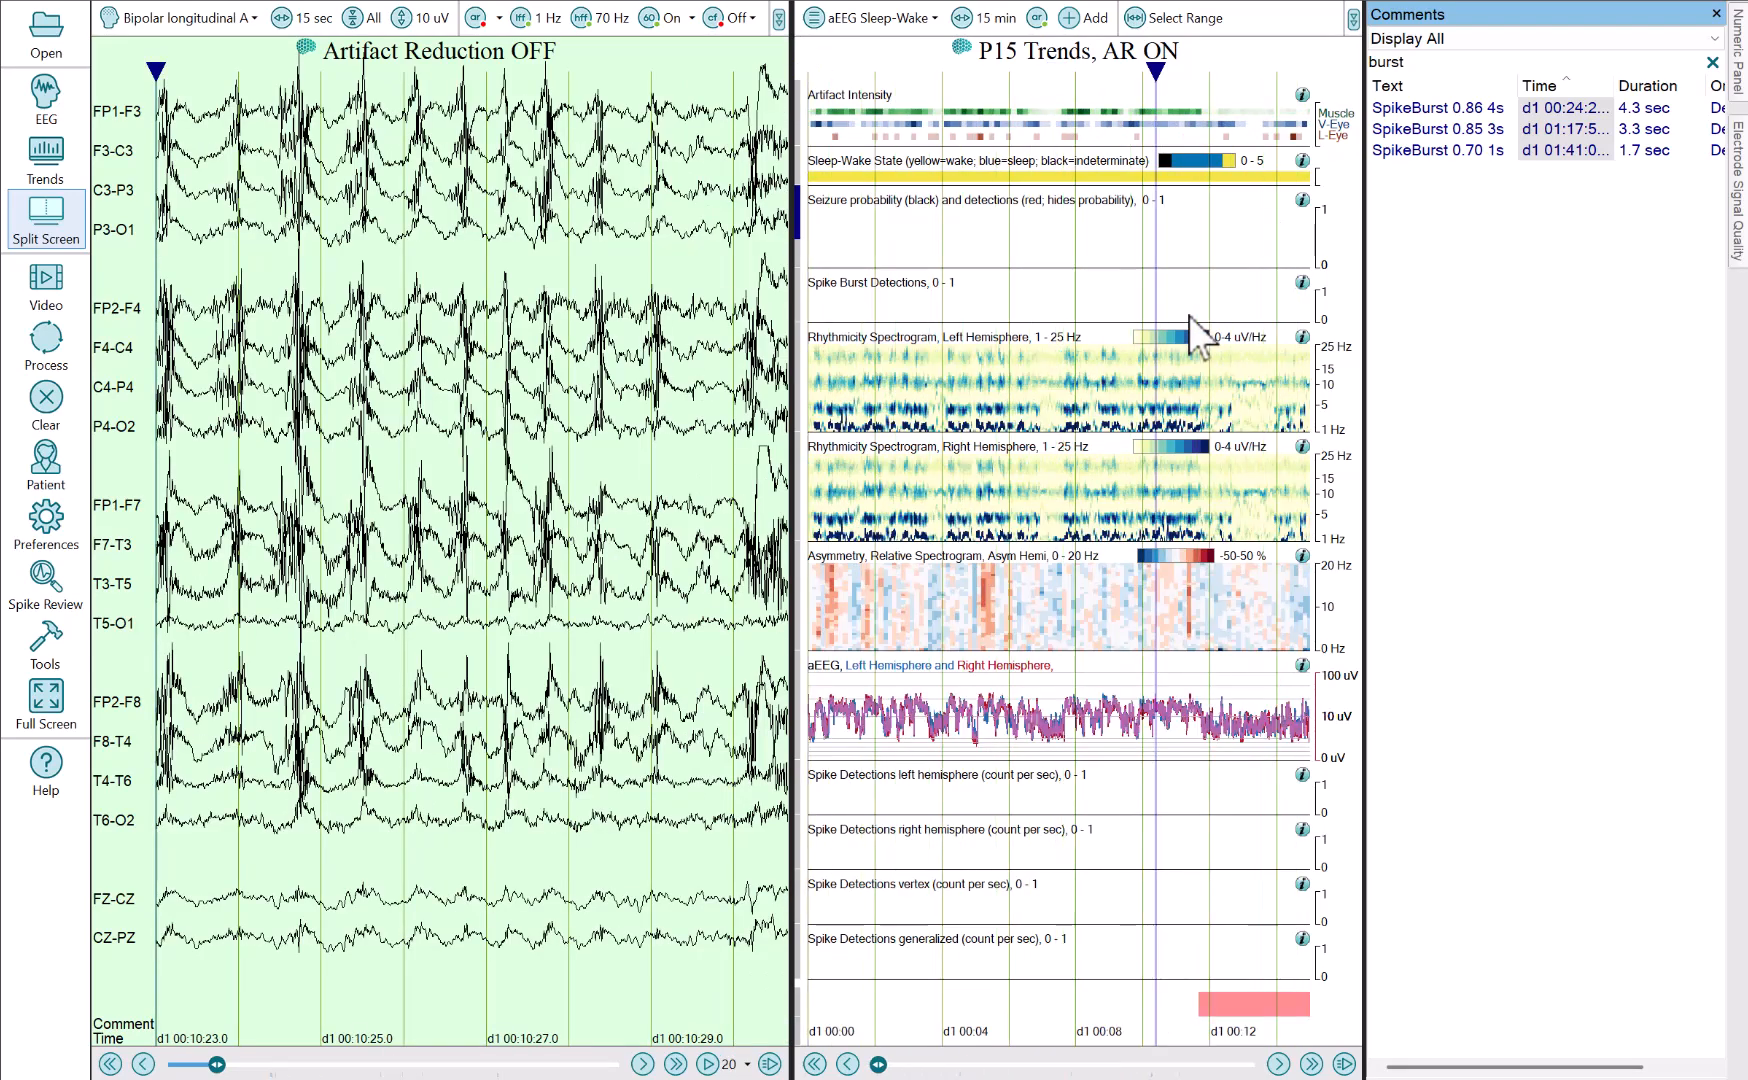
scroll(1190, 317, down, 1)
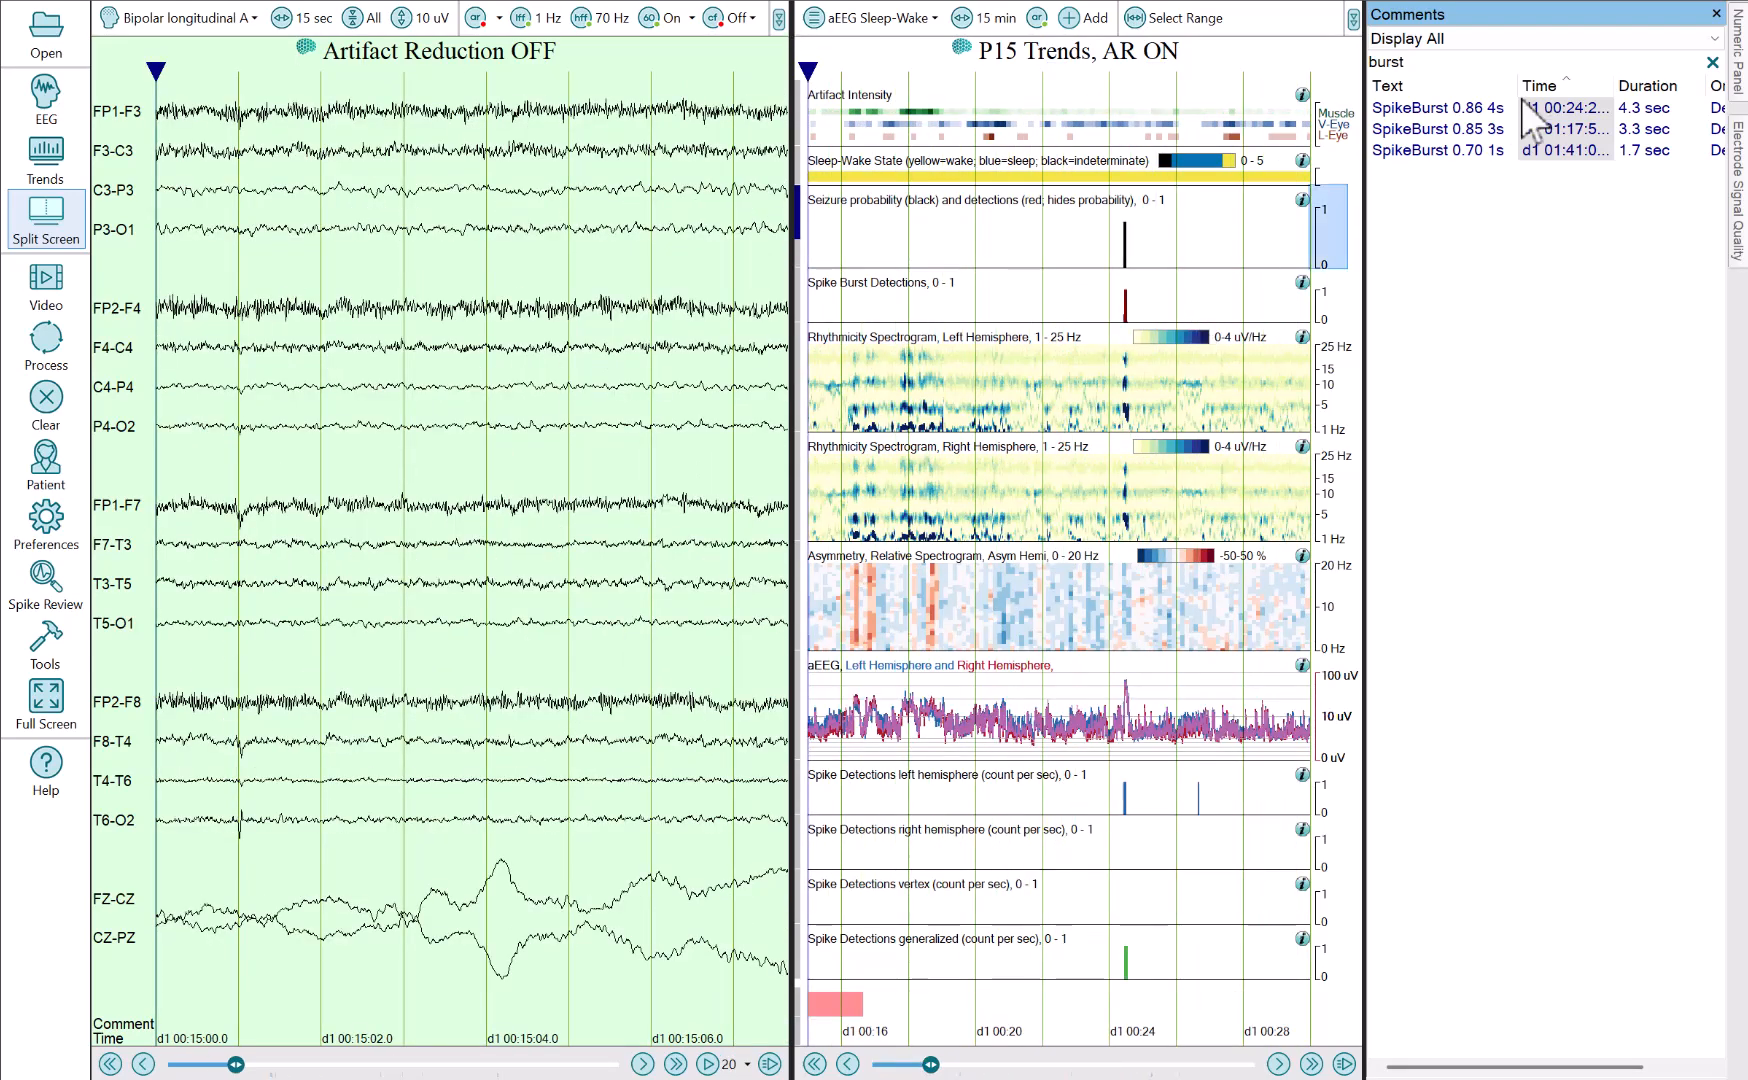
click(1128, 330)
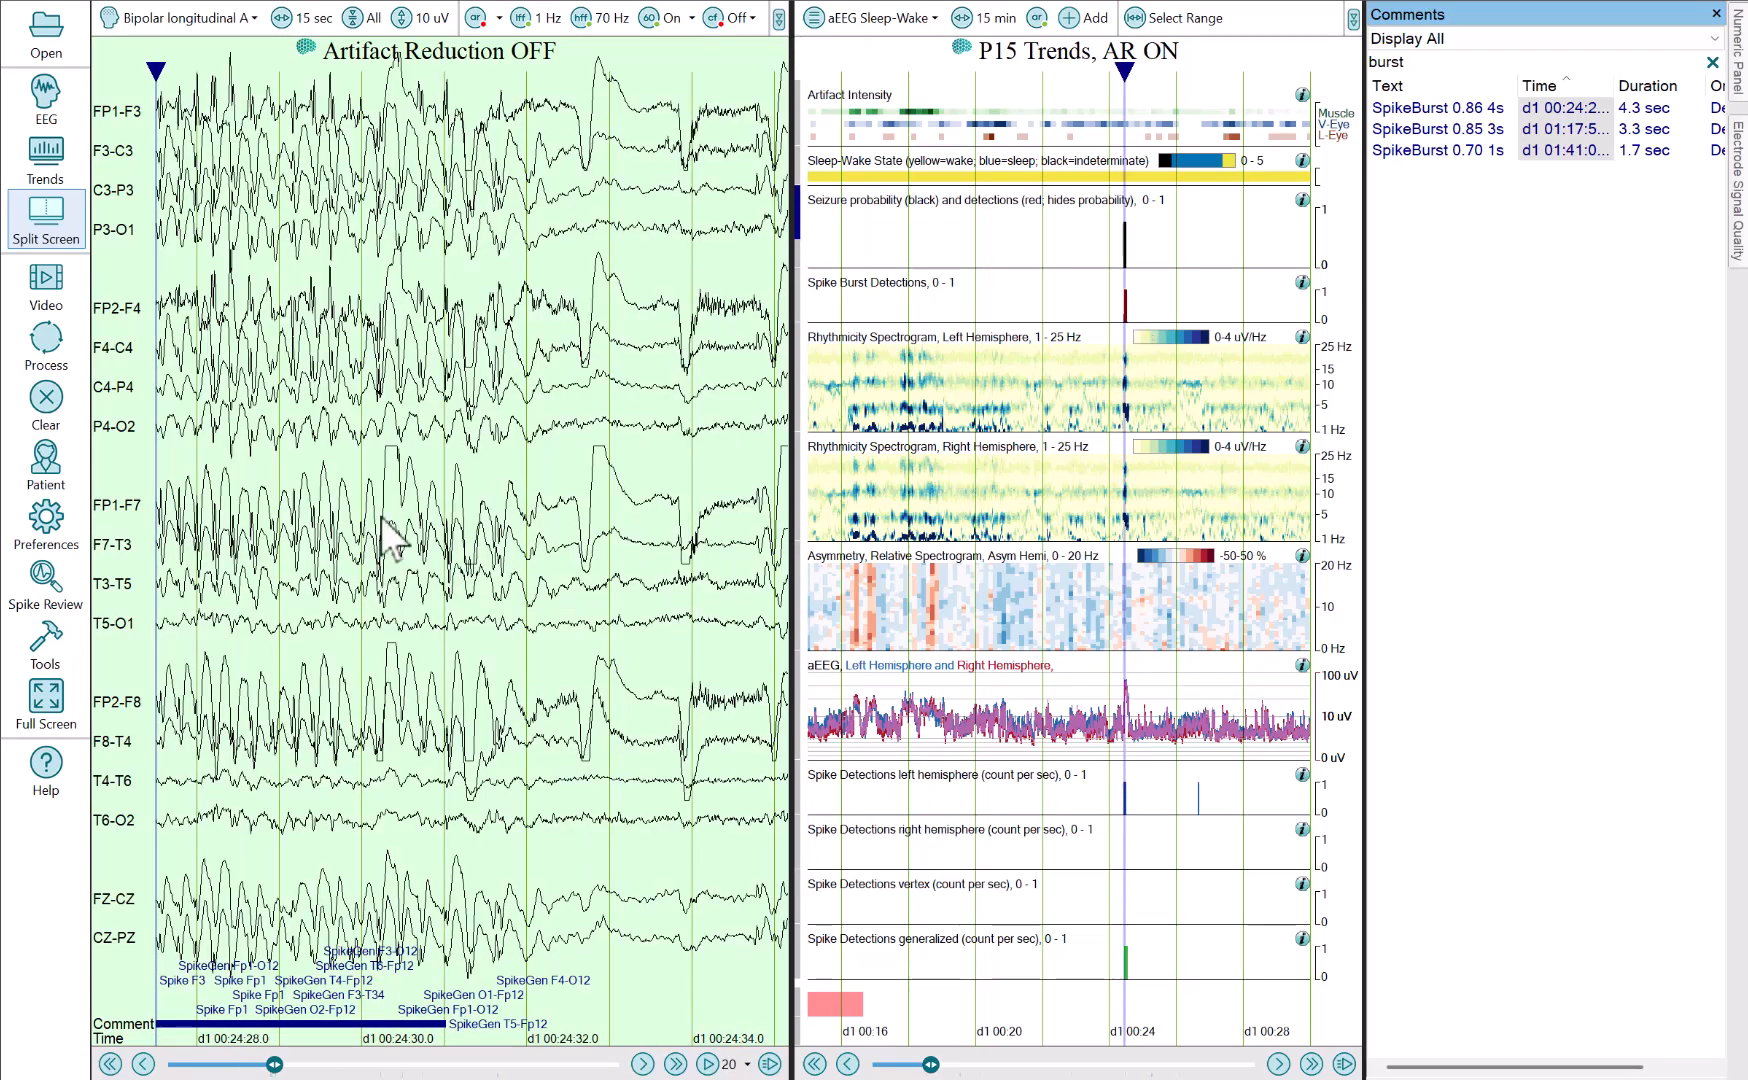
drag(390, 527, 548, 522)
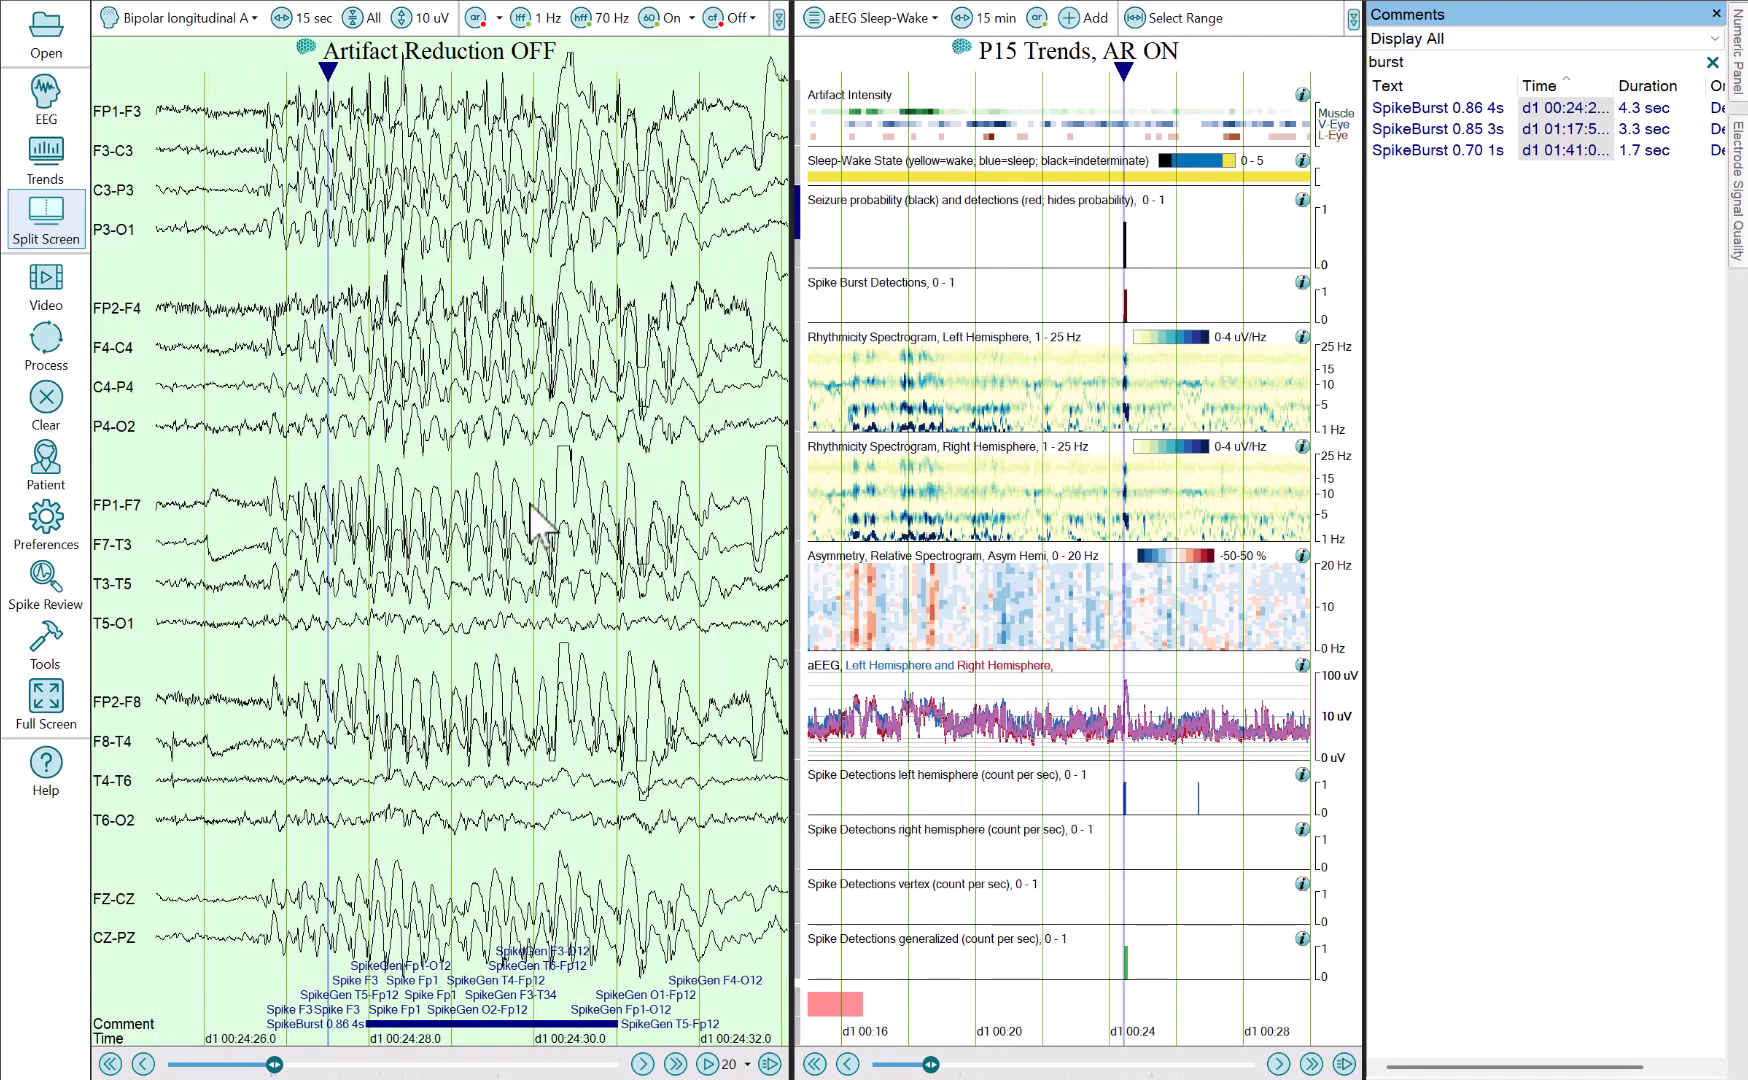
click(42, 100)
drag(445, 535, 635, 600)
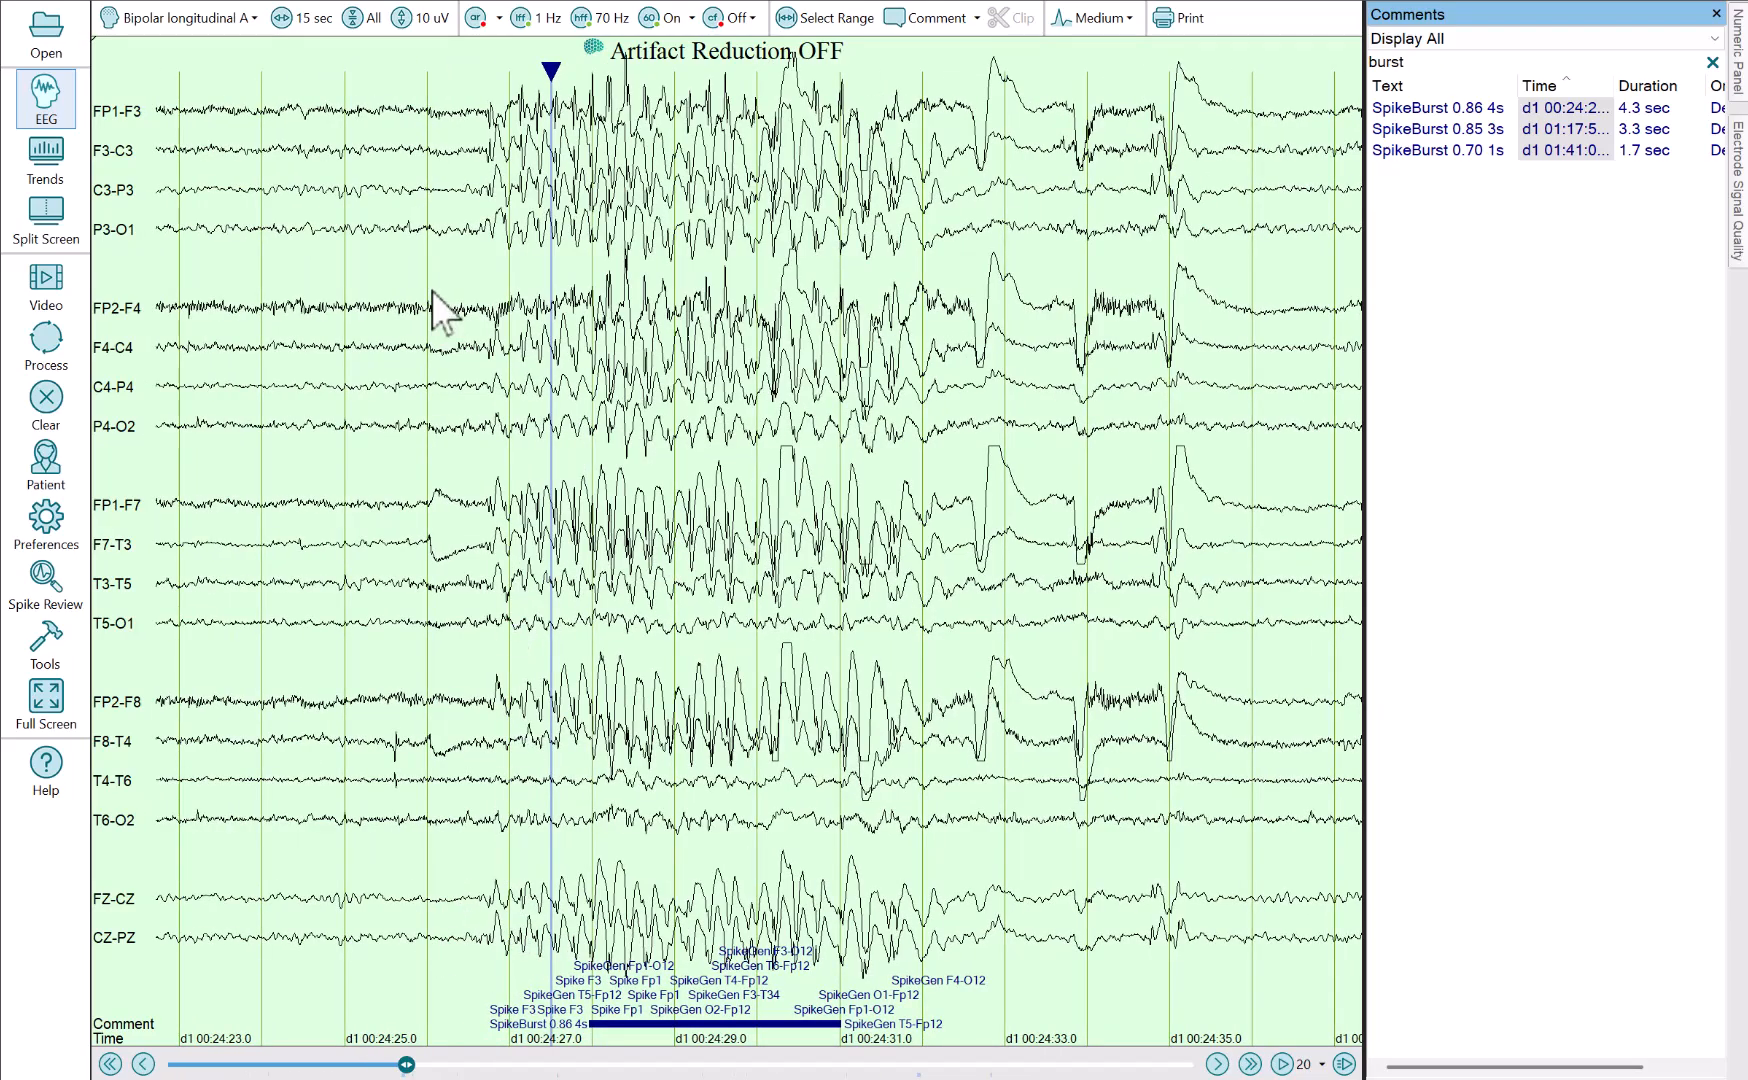
click(488, 152)
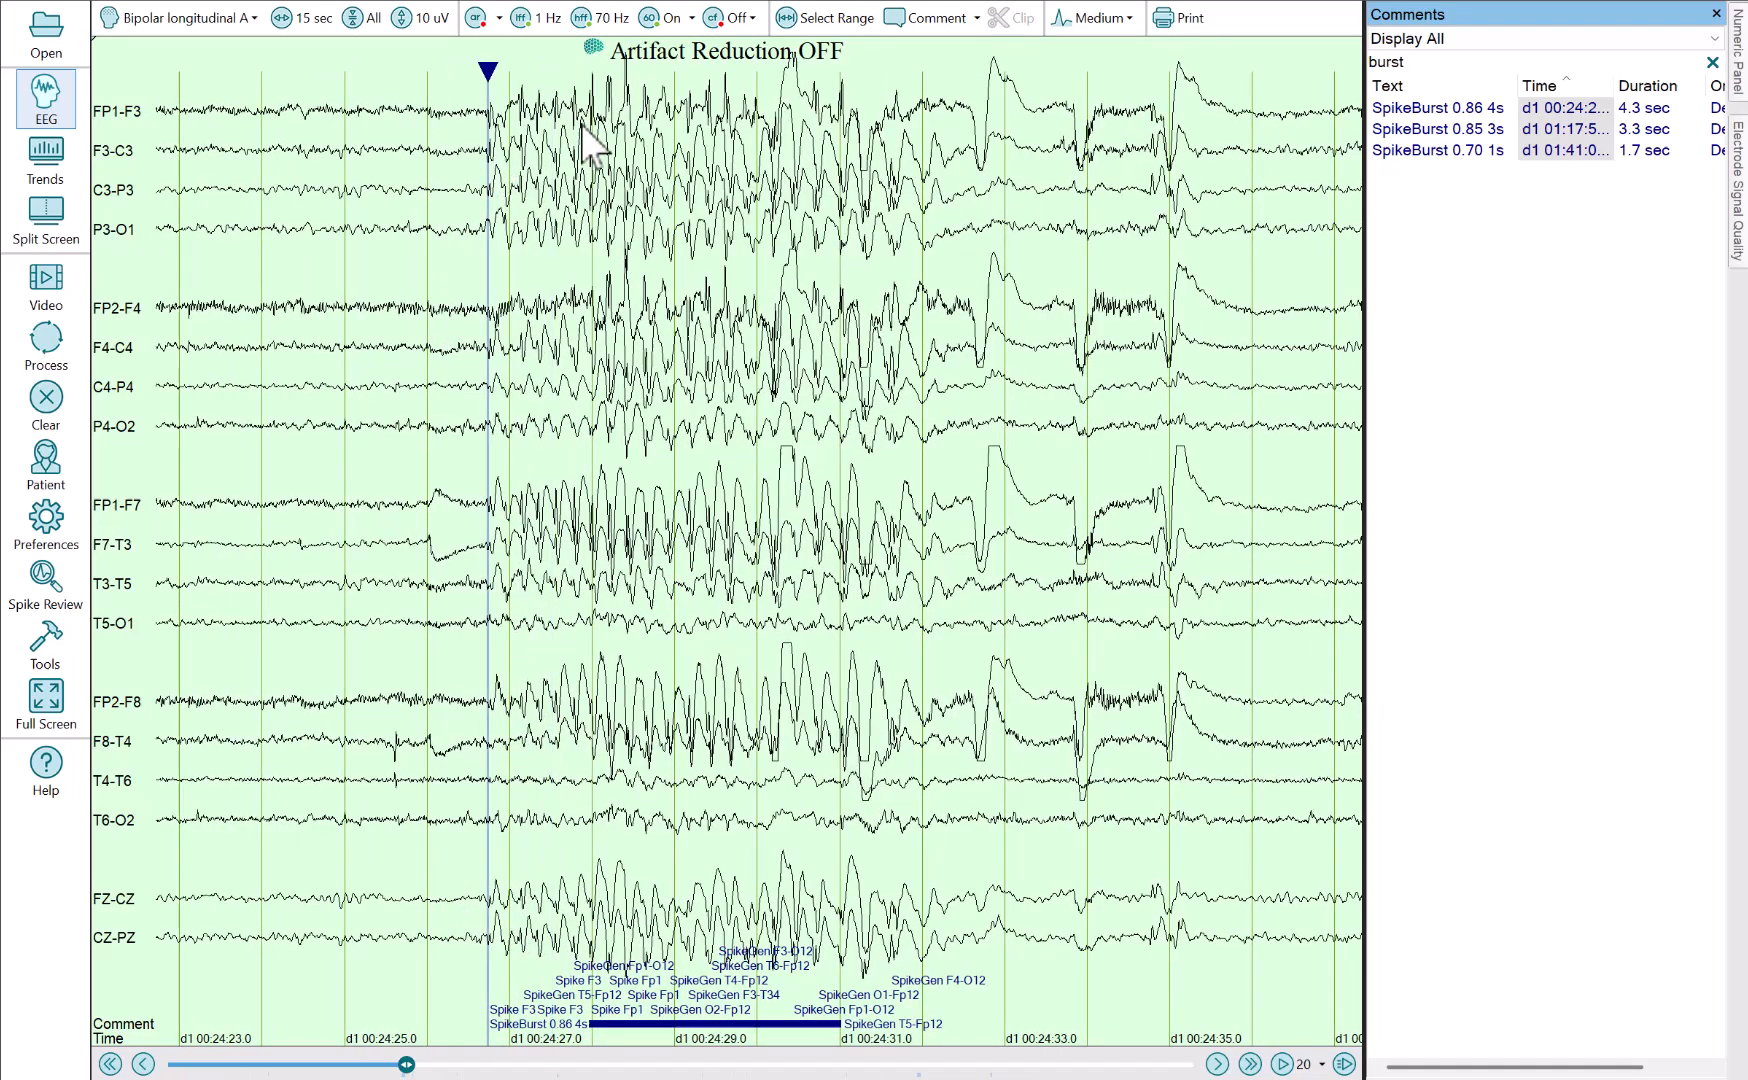
click(808, 20)
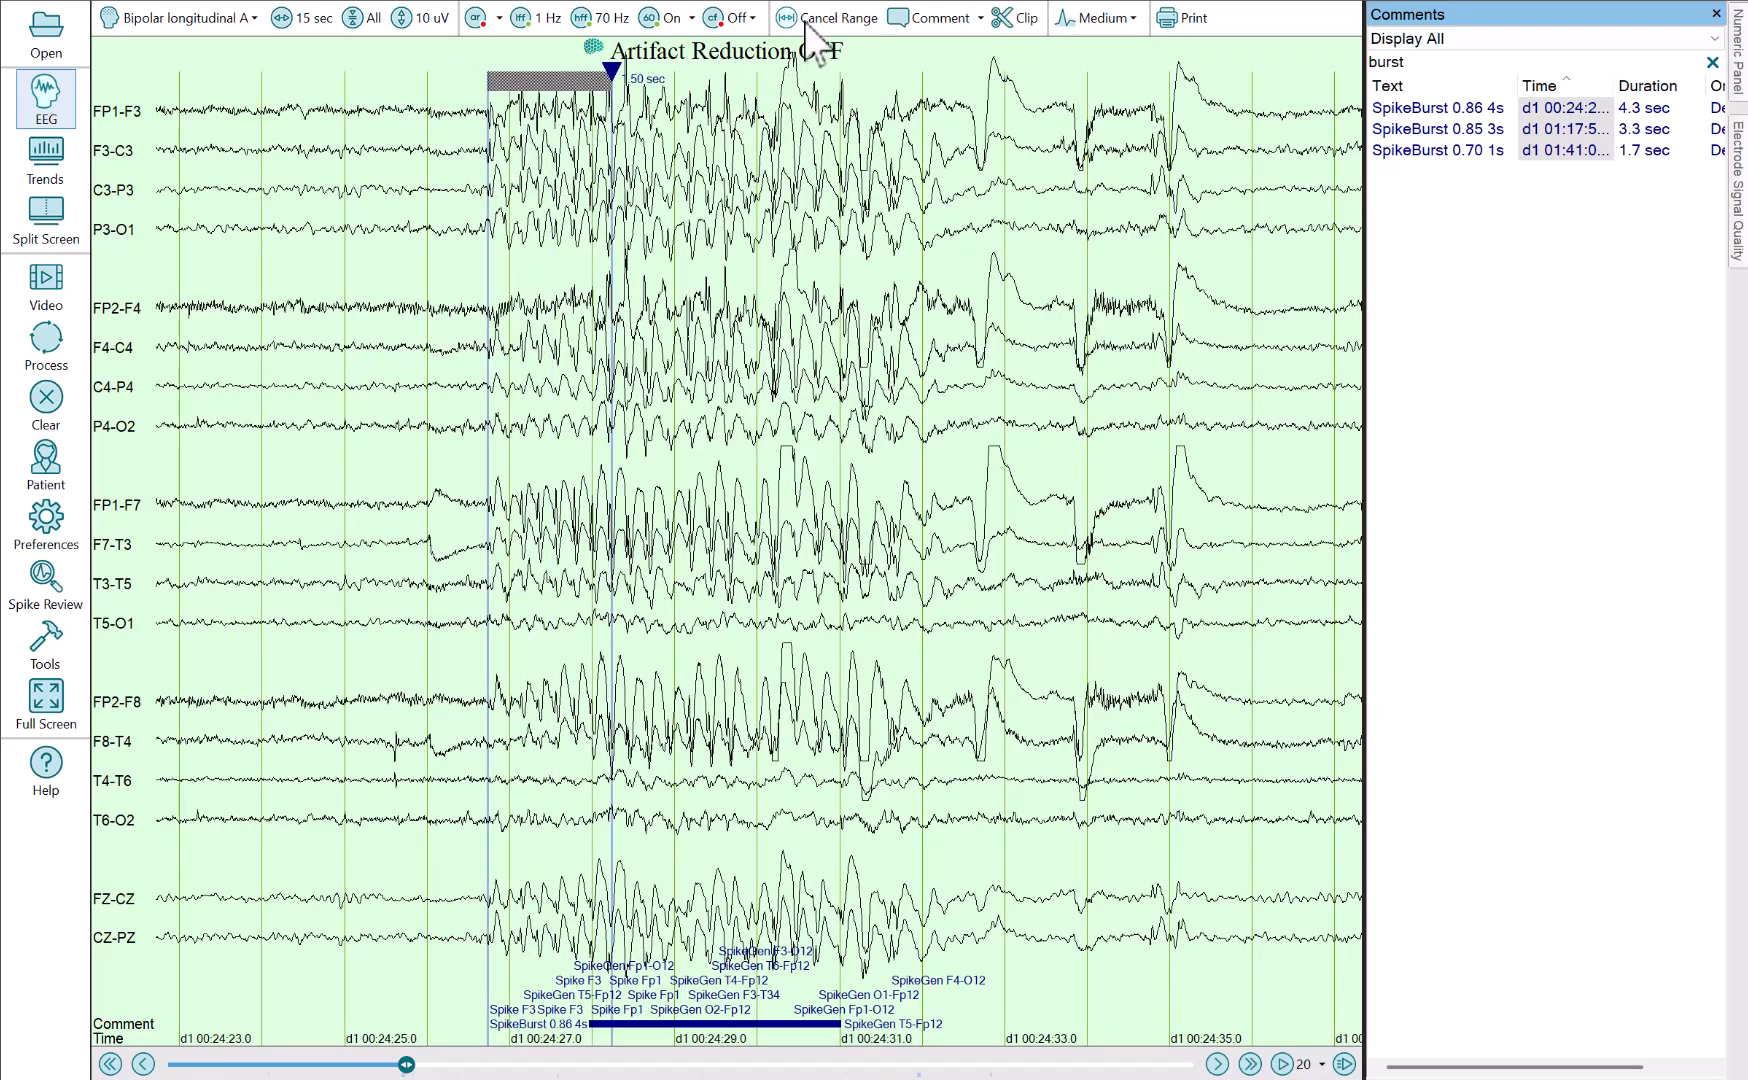
click(924, 119)
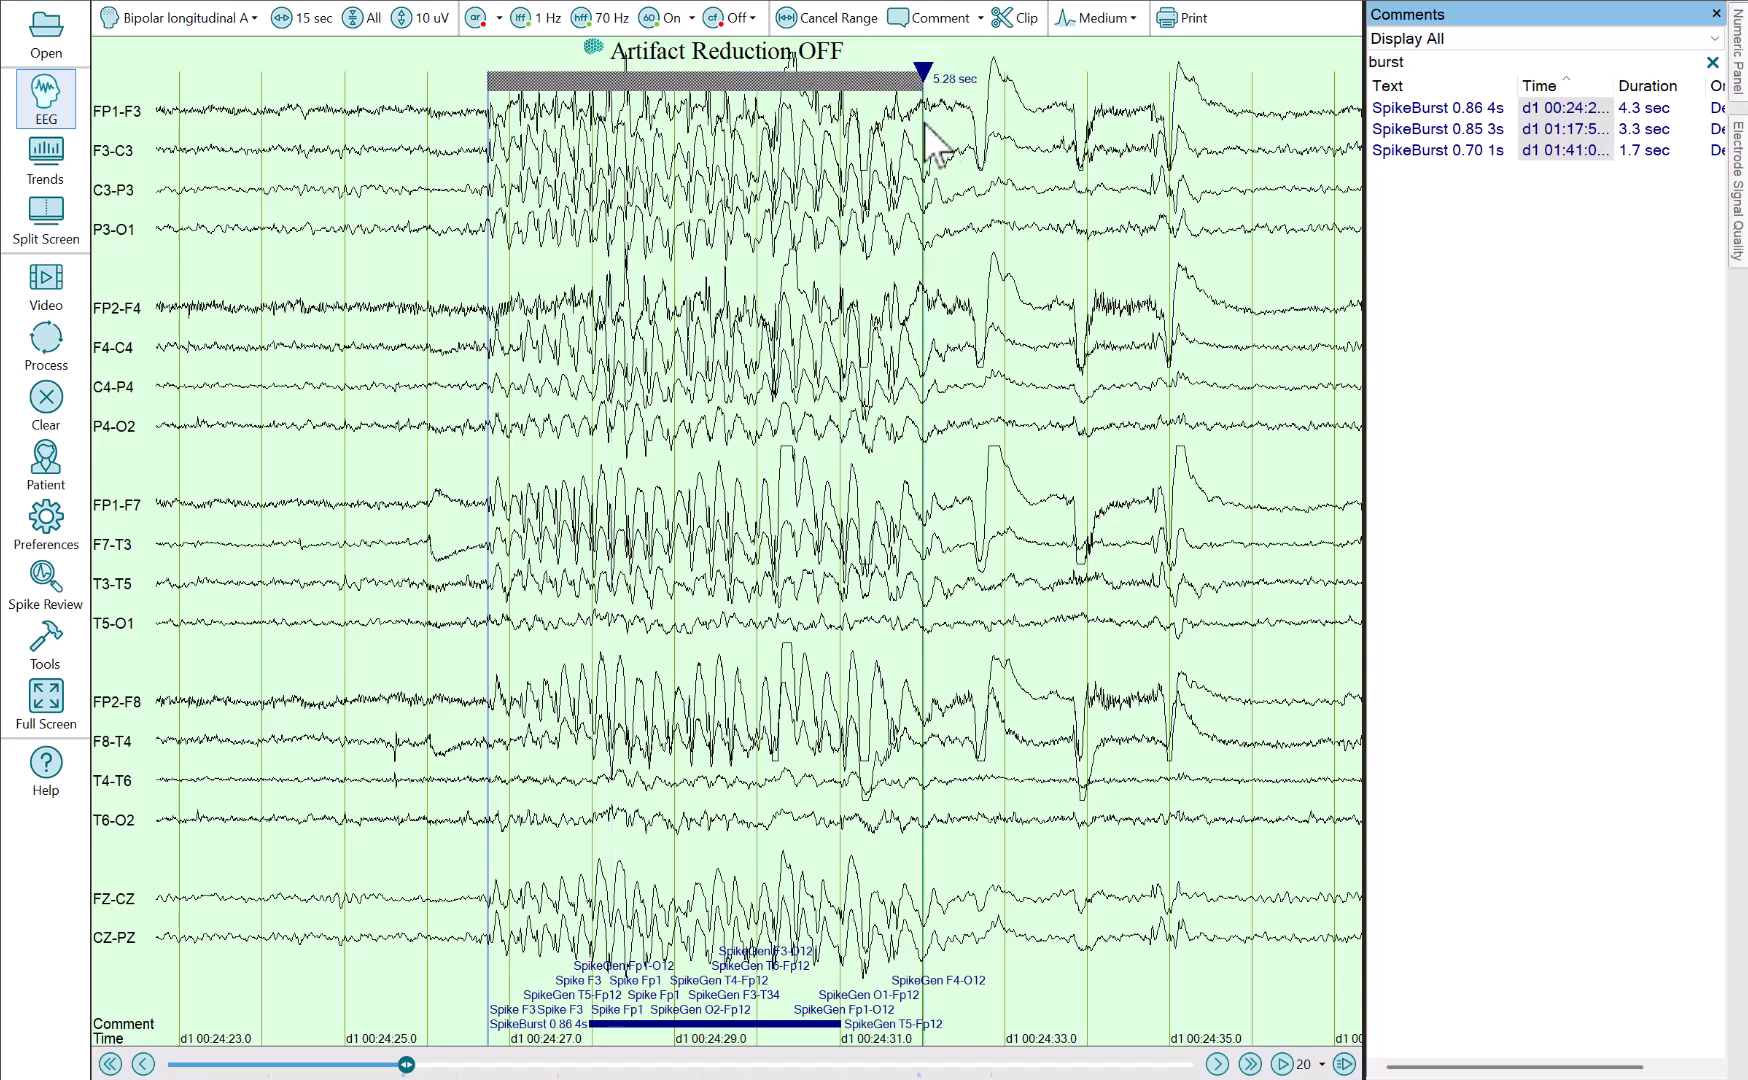
click(929, 19)
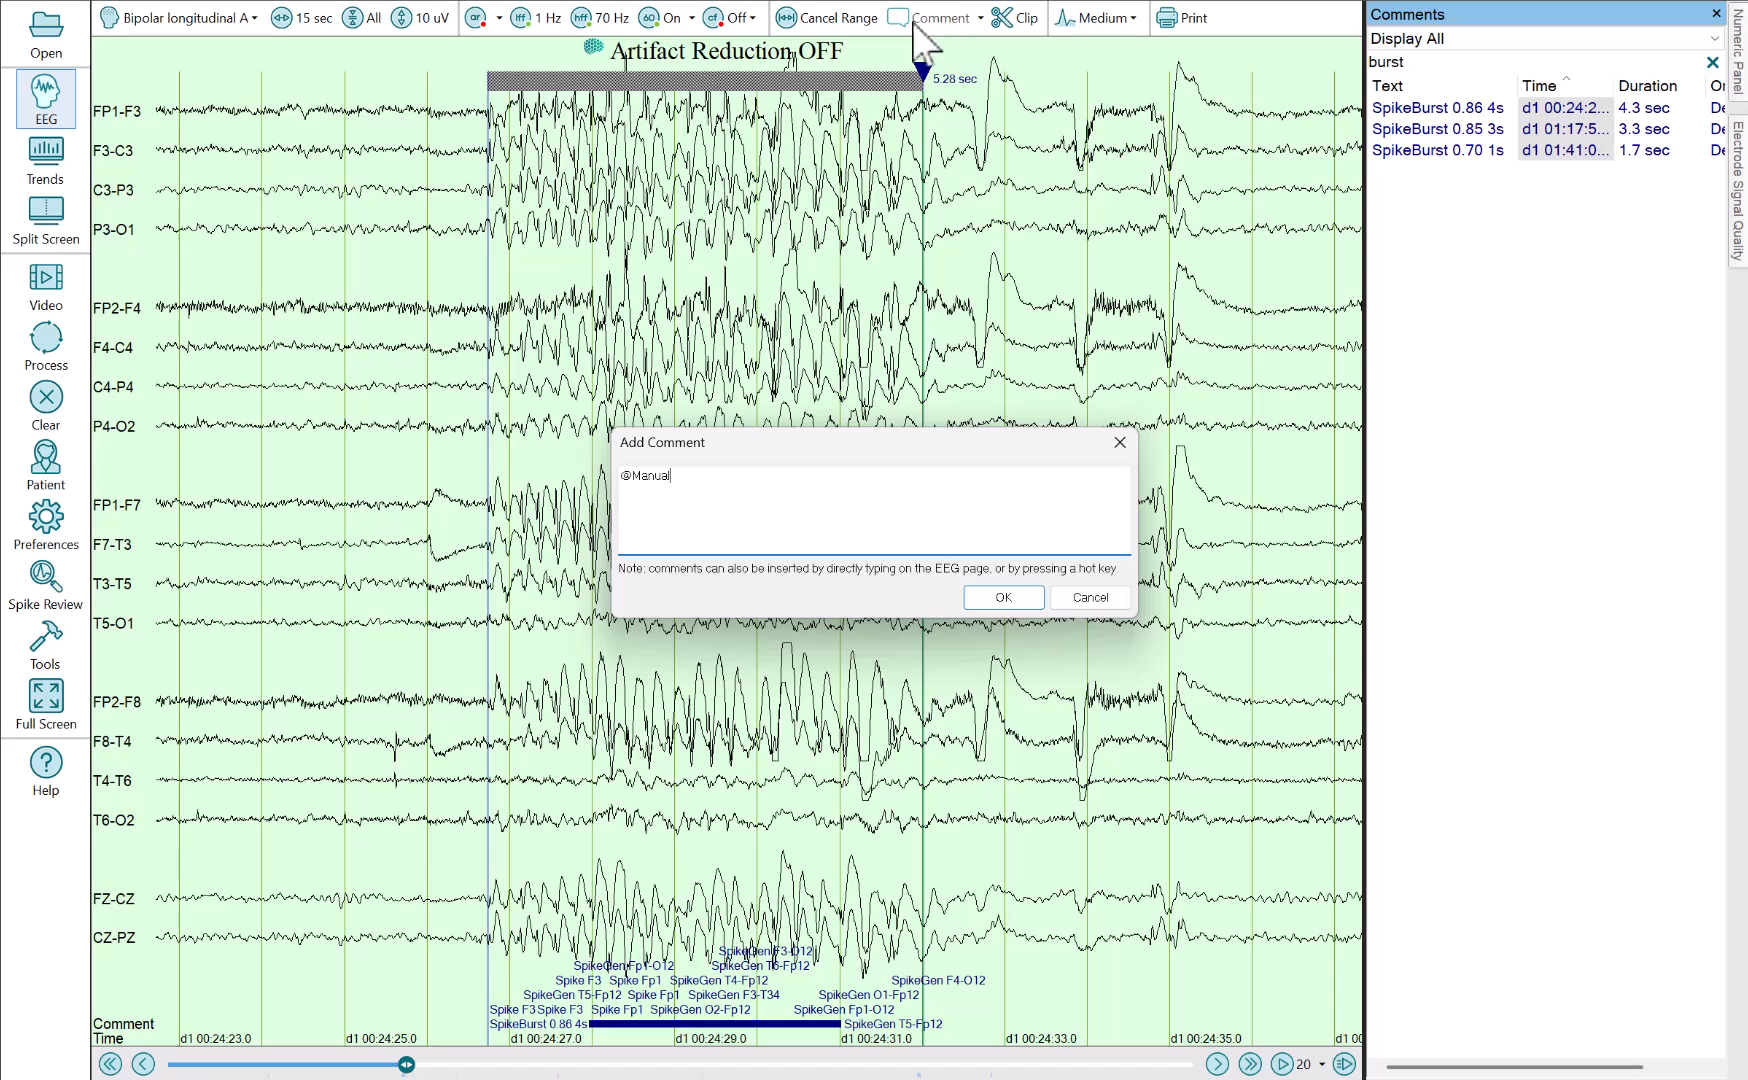
click(980, 598)
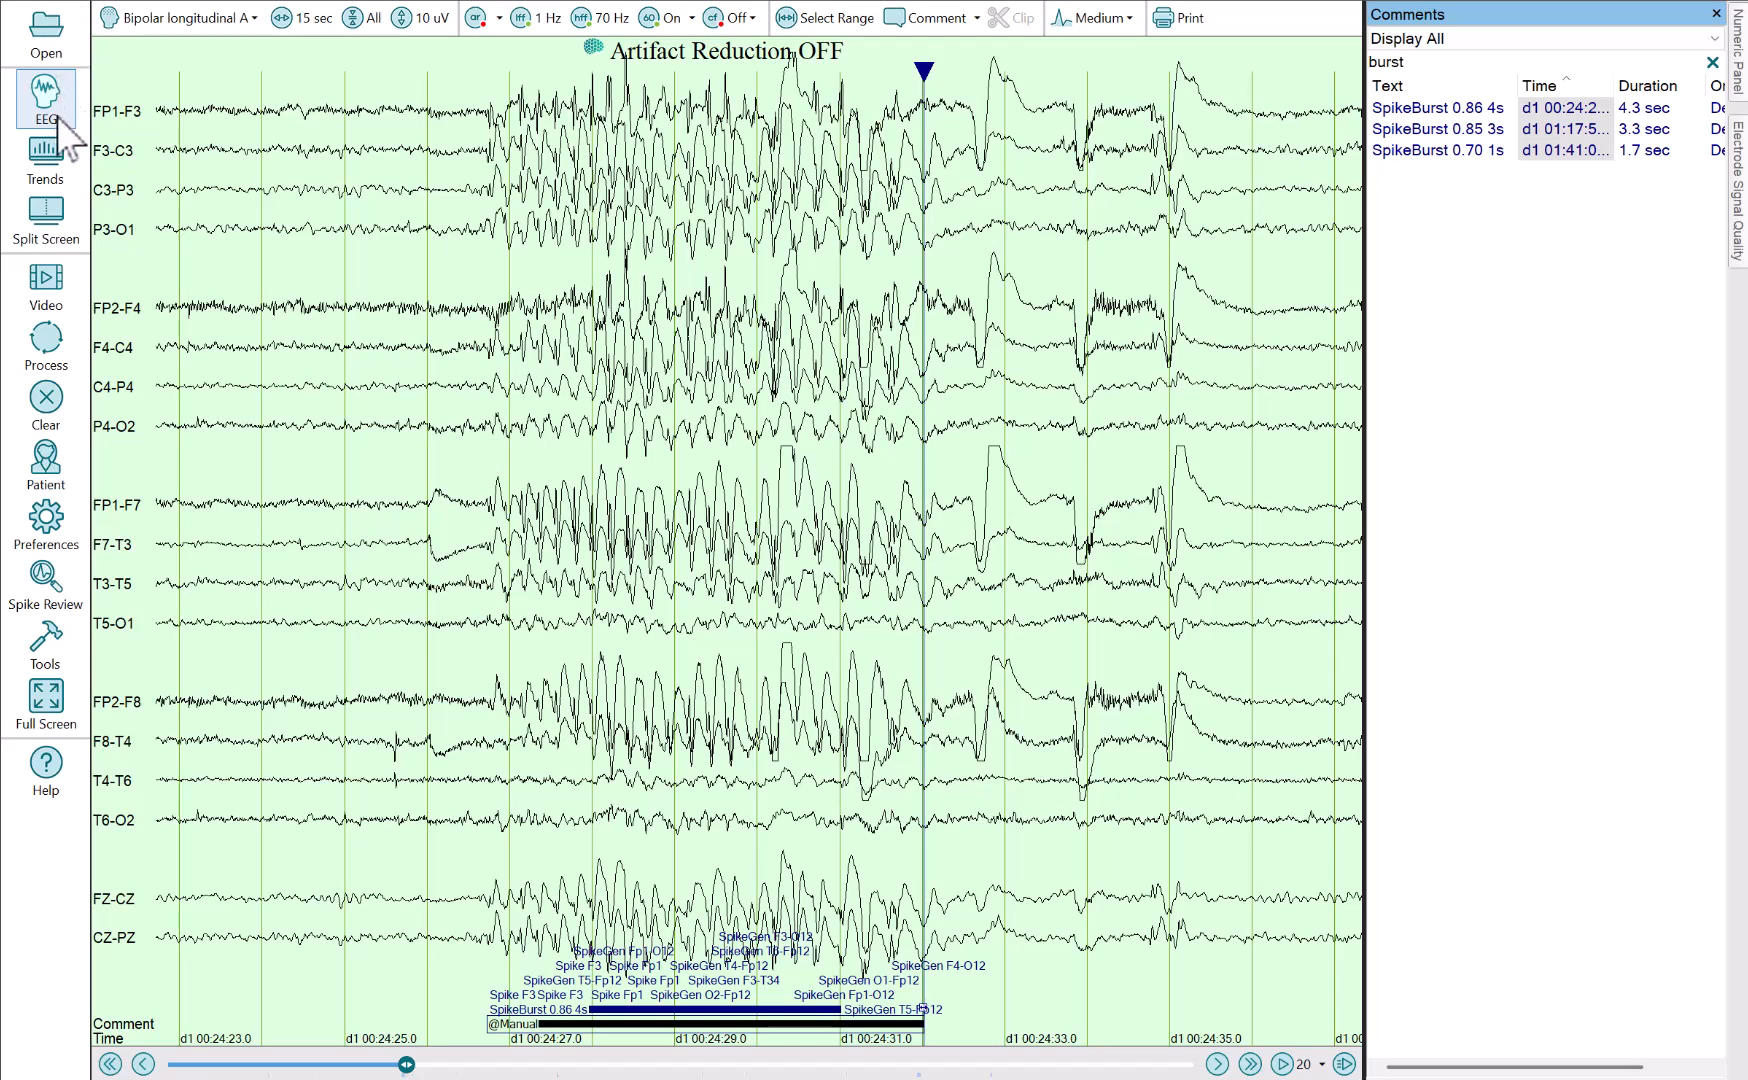
Go to the seizure probability peak near d1 00:54 in the split view and place the EEG cursor at the burst's onset
click(50, 215)
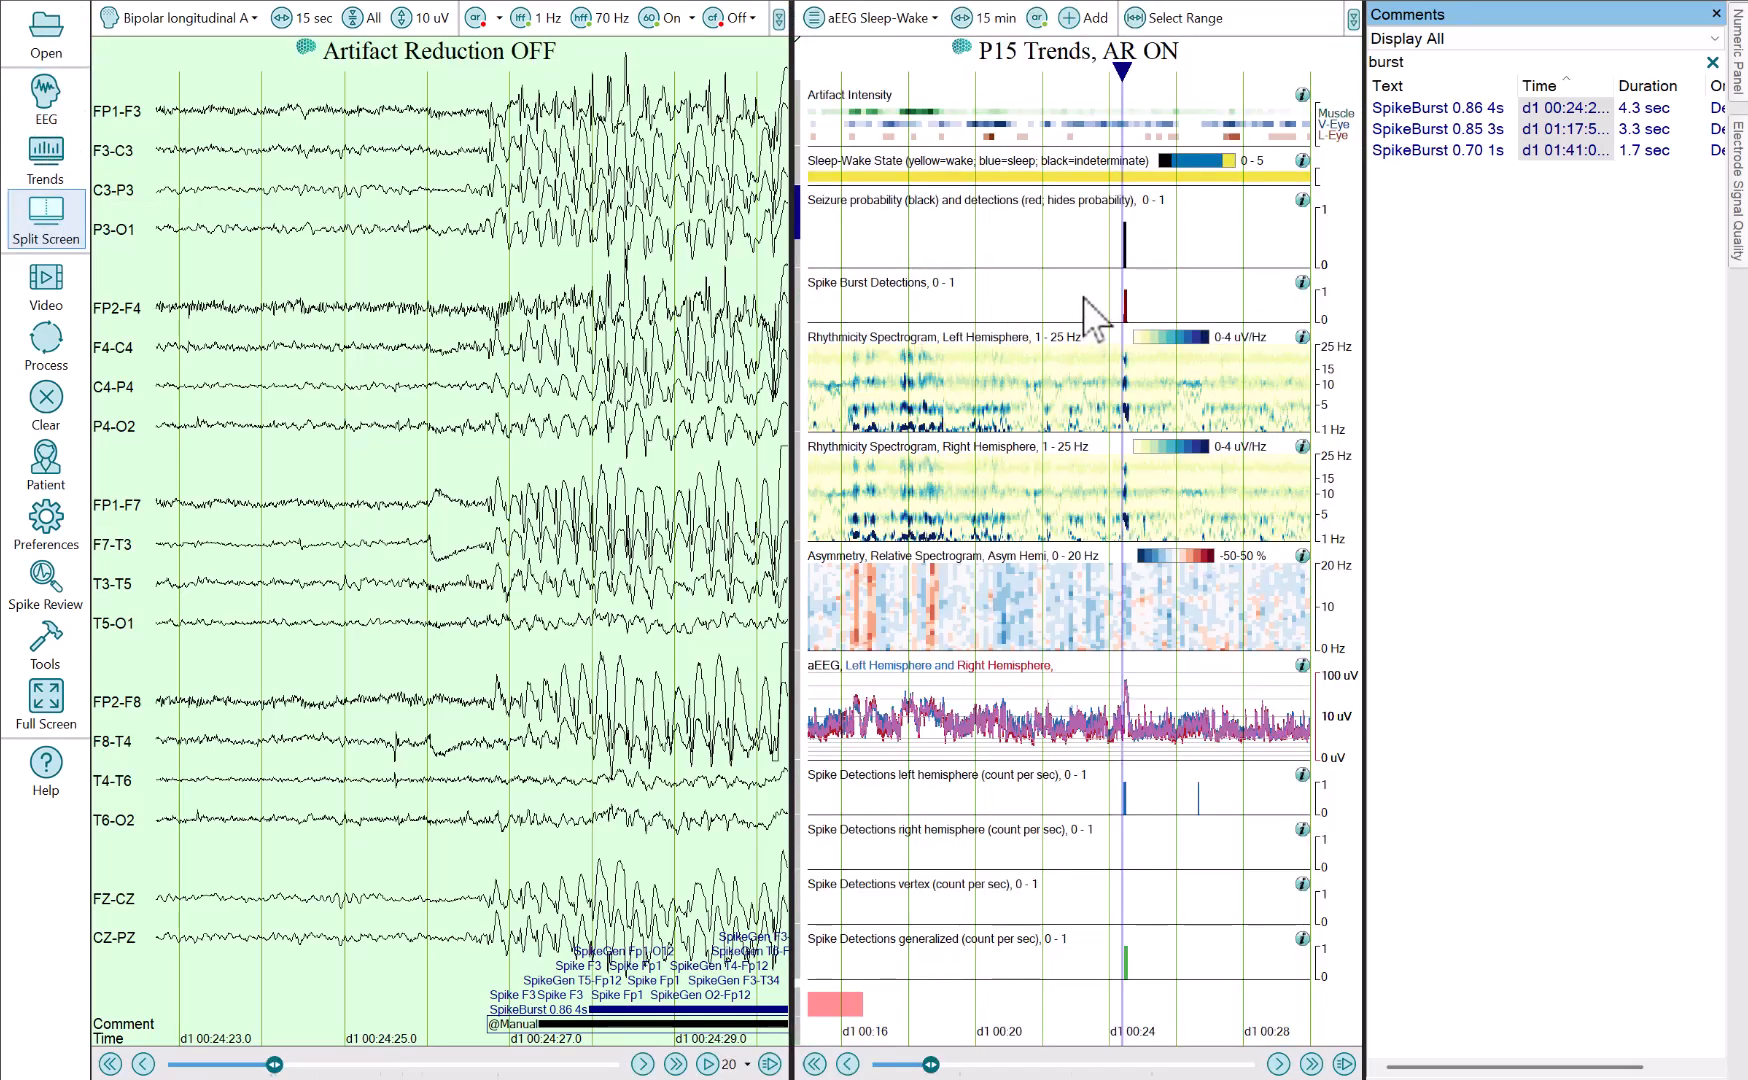
scroll(1084, 298, down, 2)
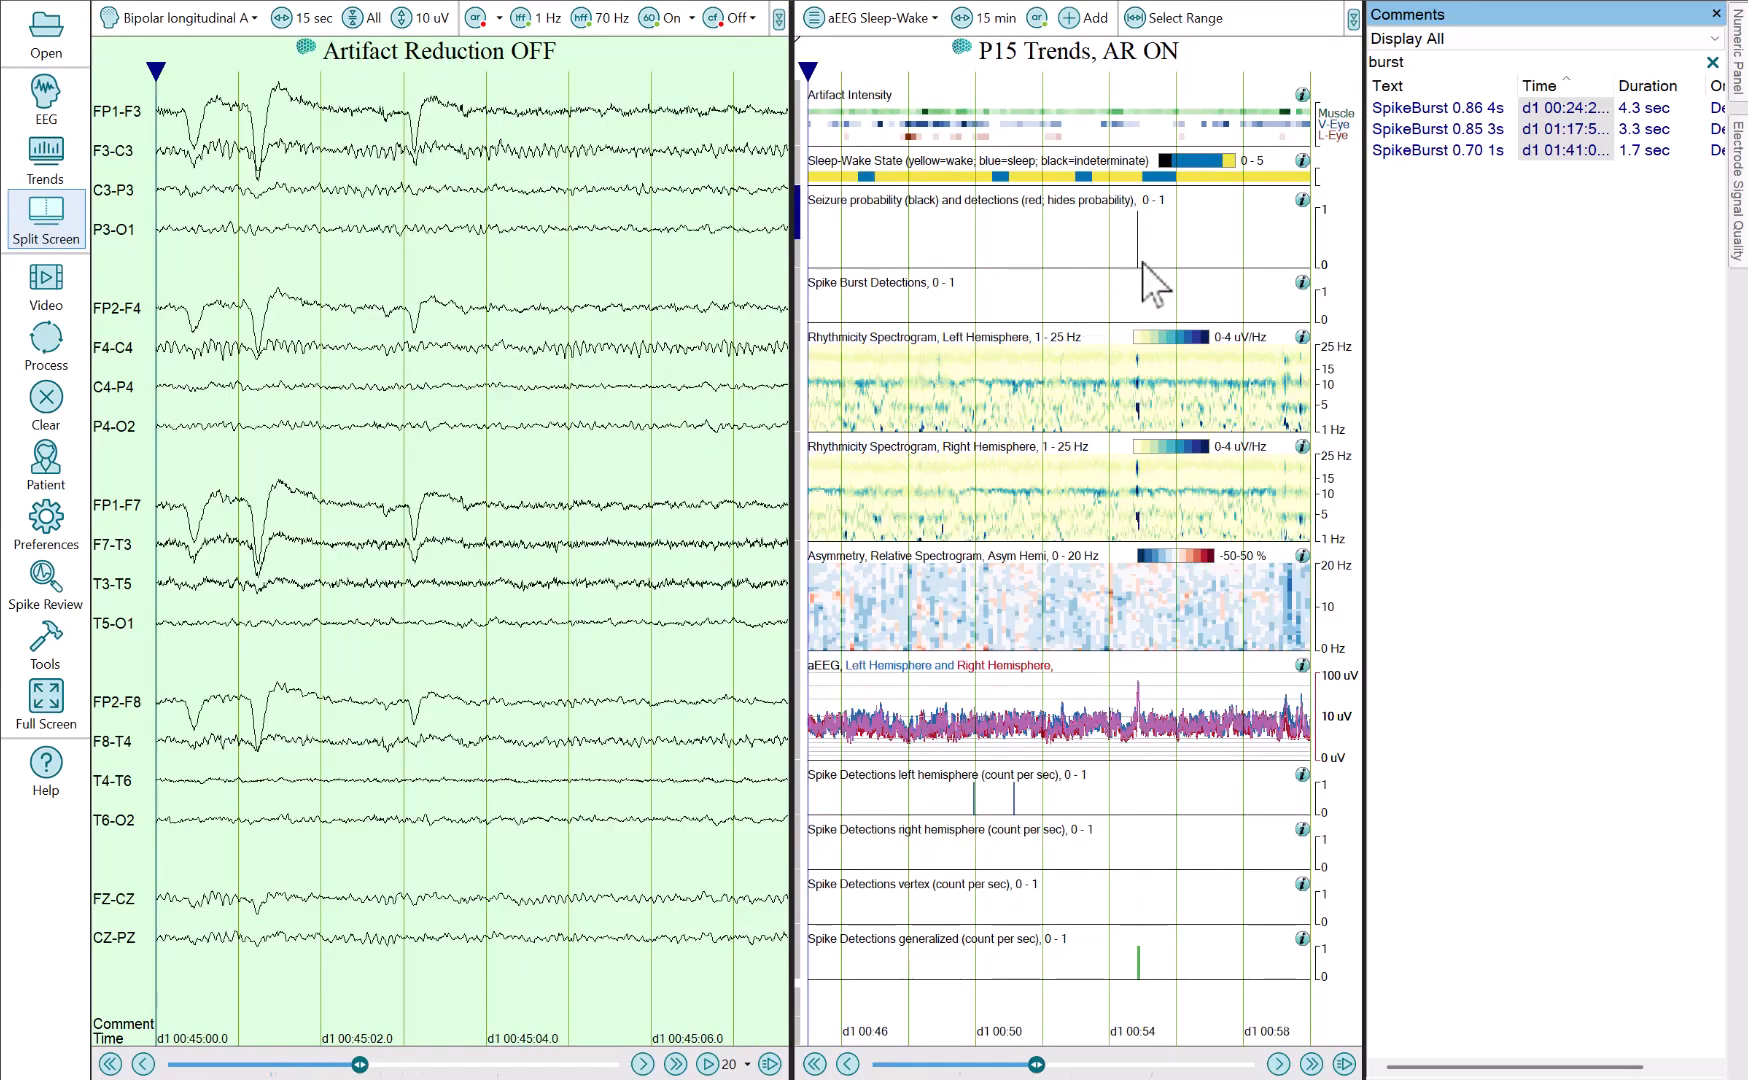
click(1140, 265)
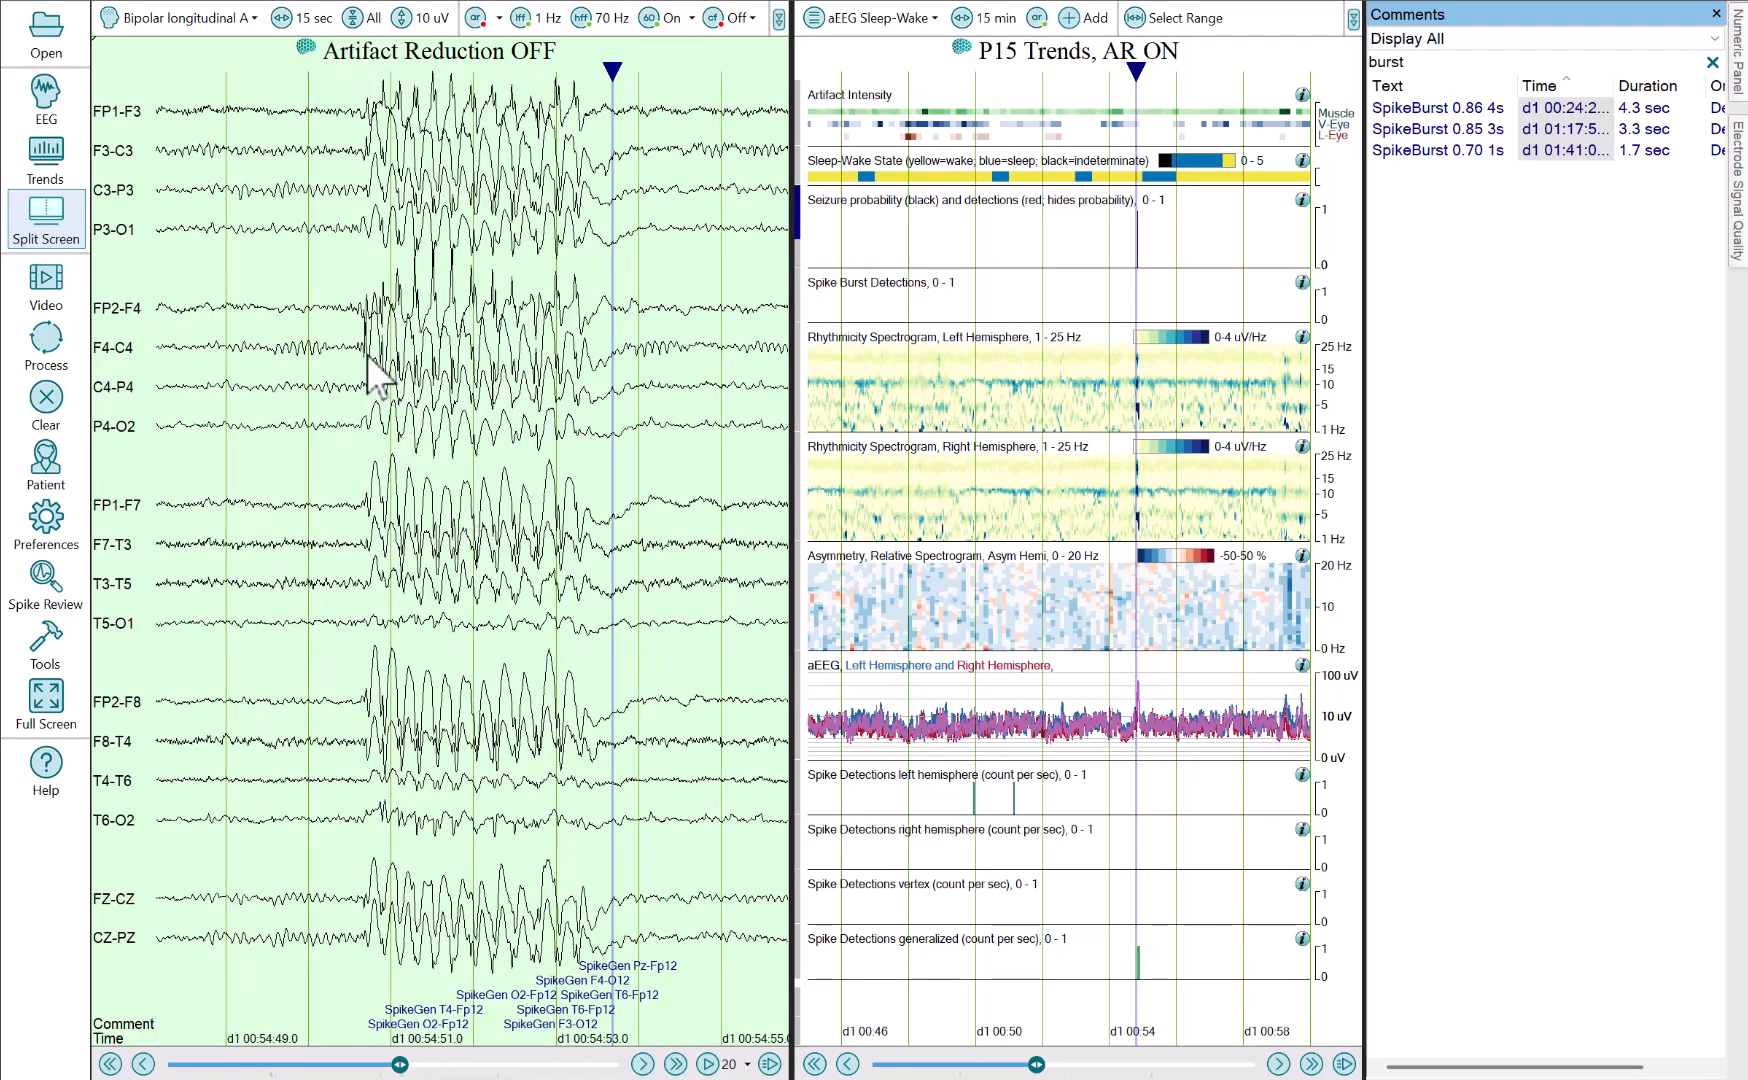
click(365, 350)
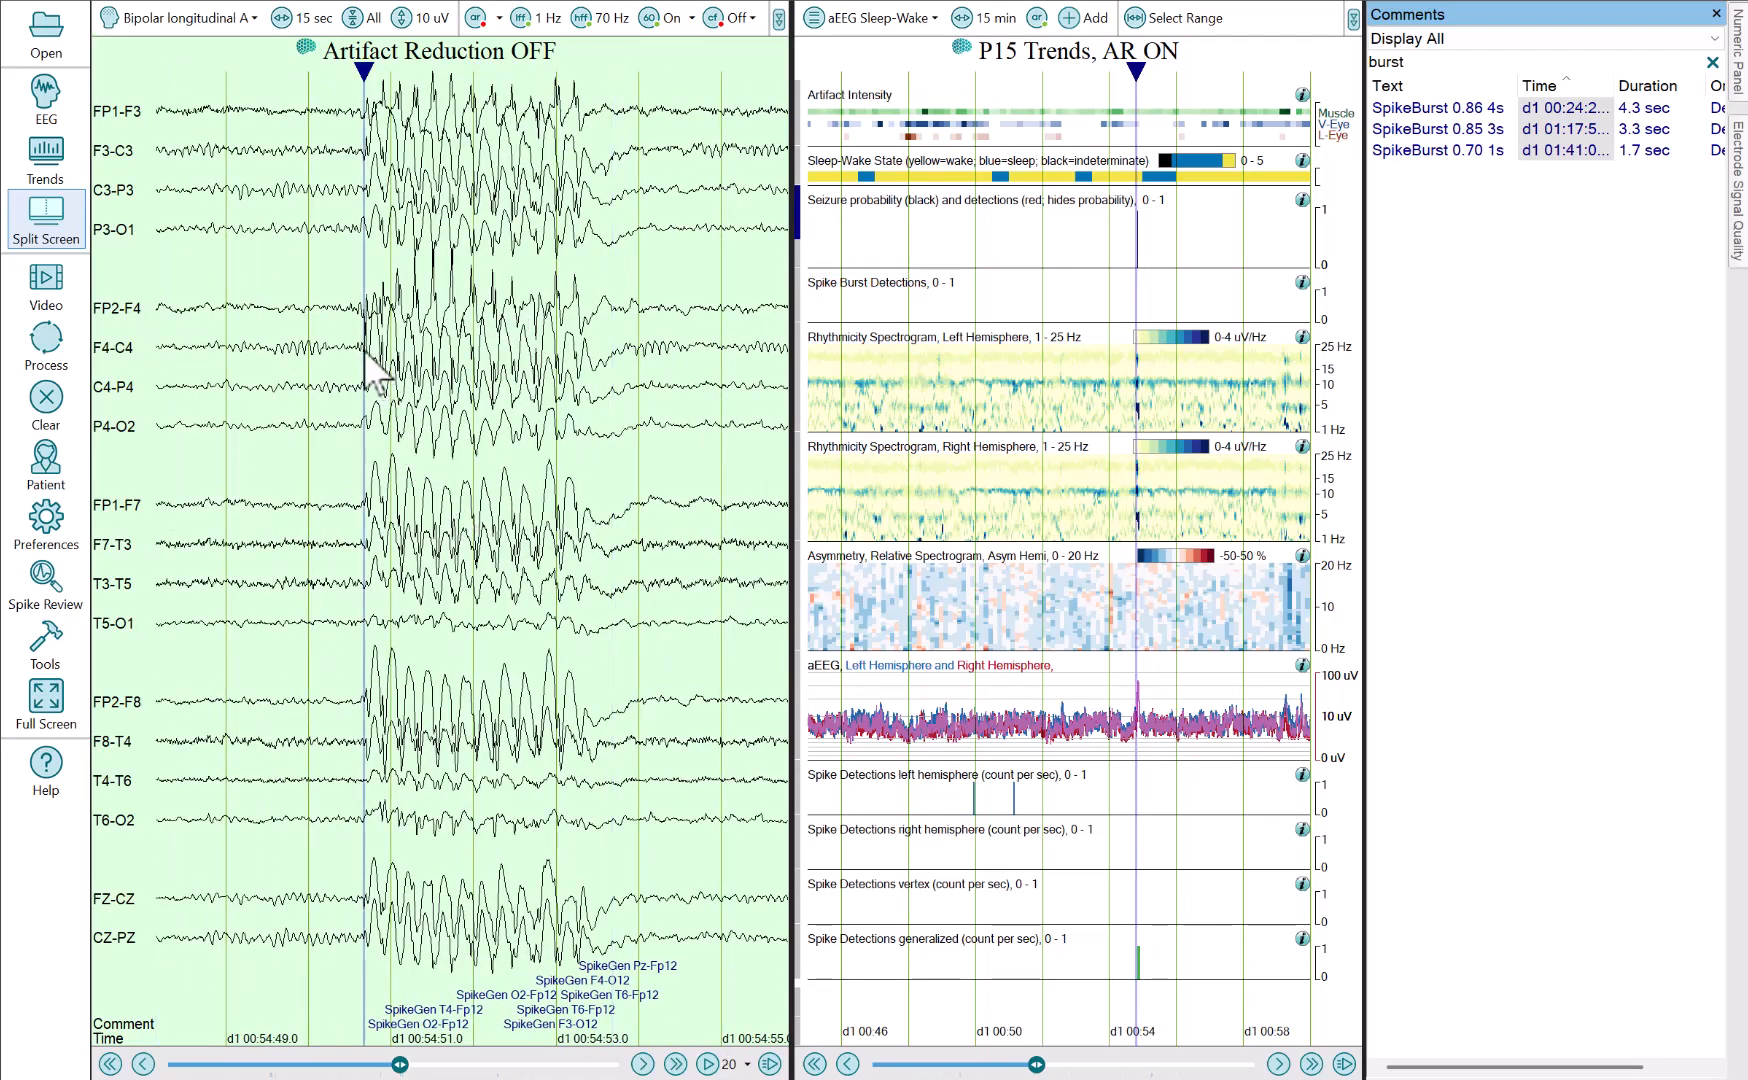
click(45, 97)
click(810, 18)
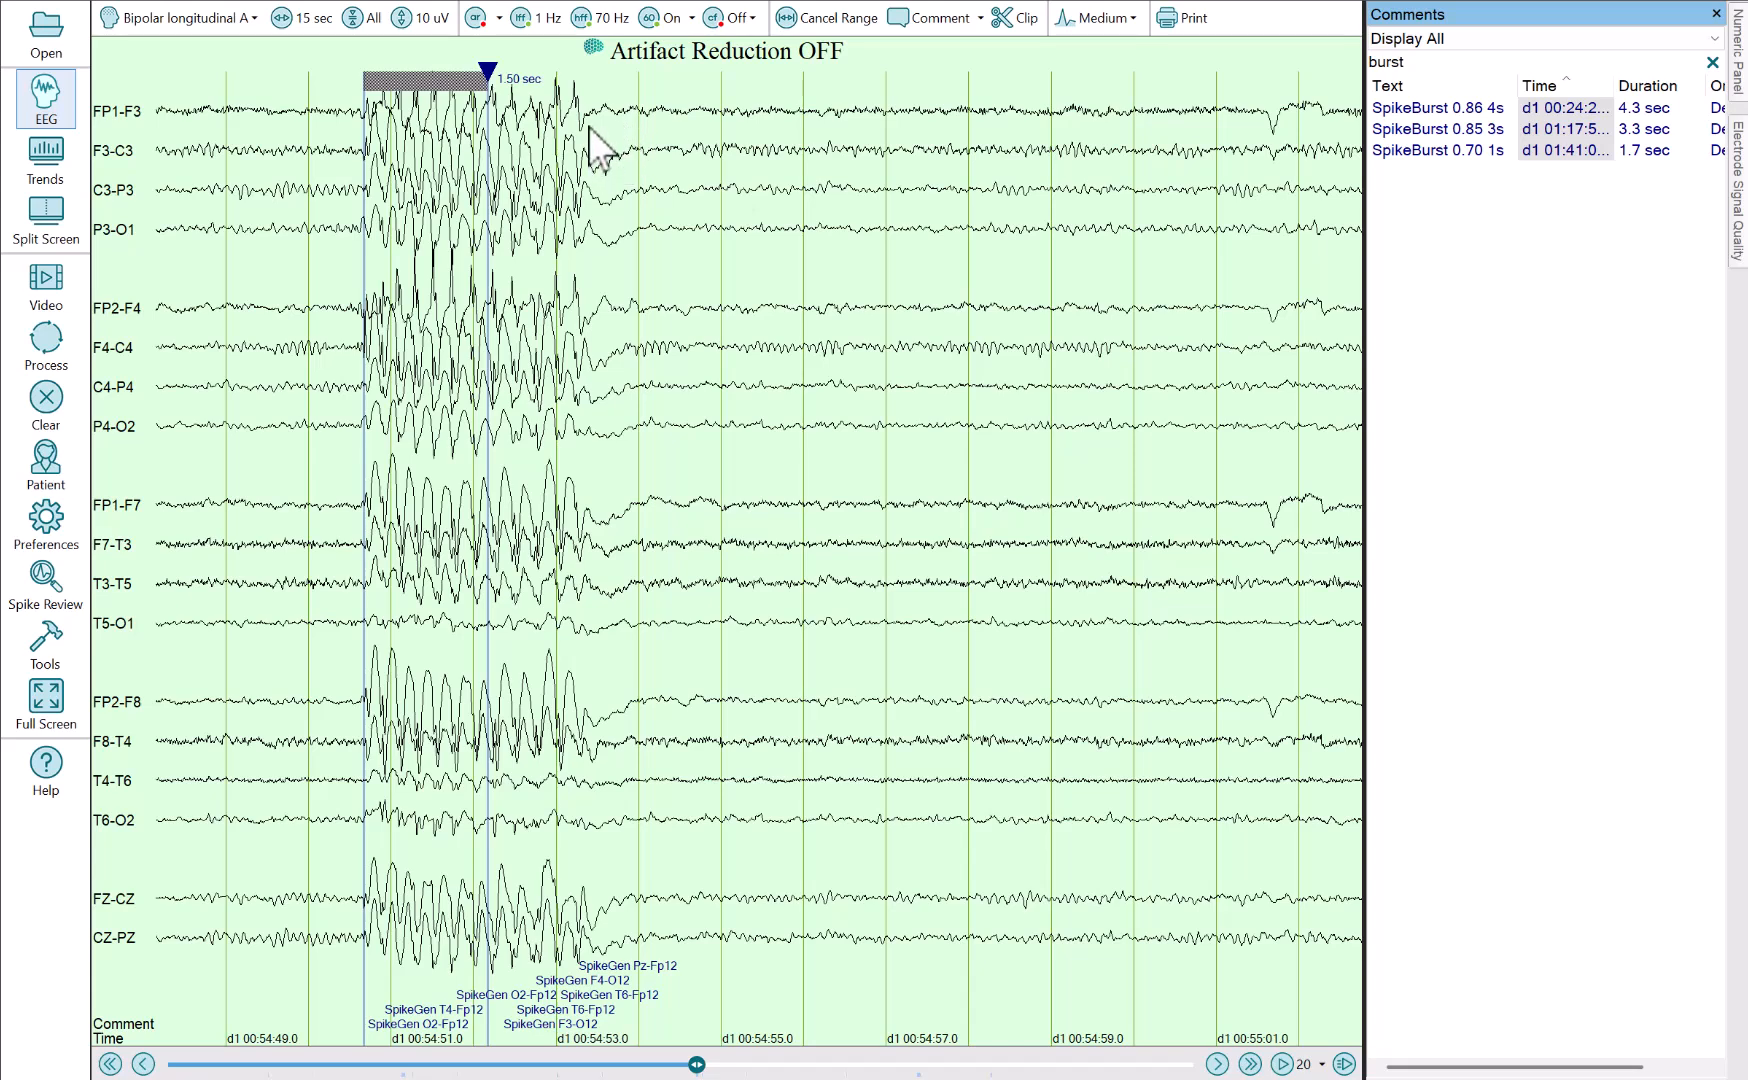
click(584, 122)
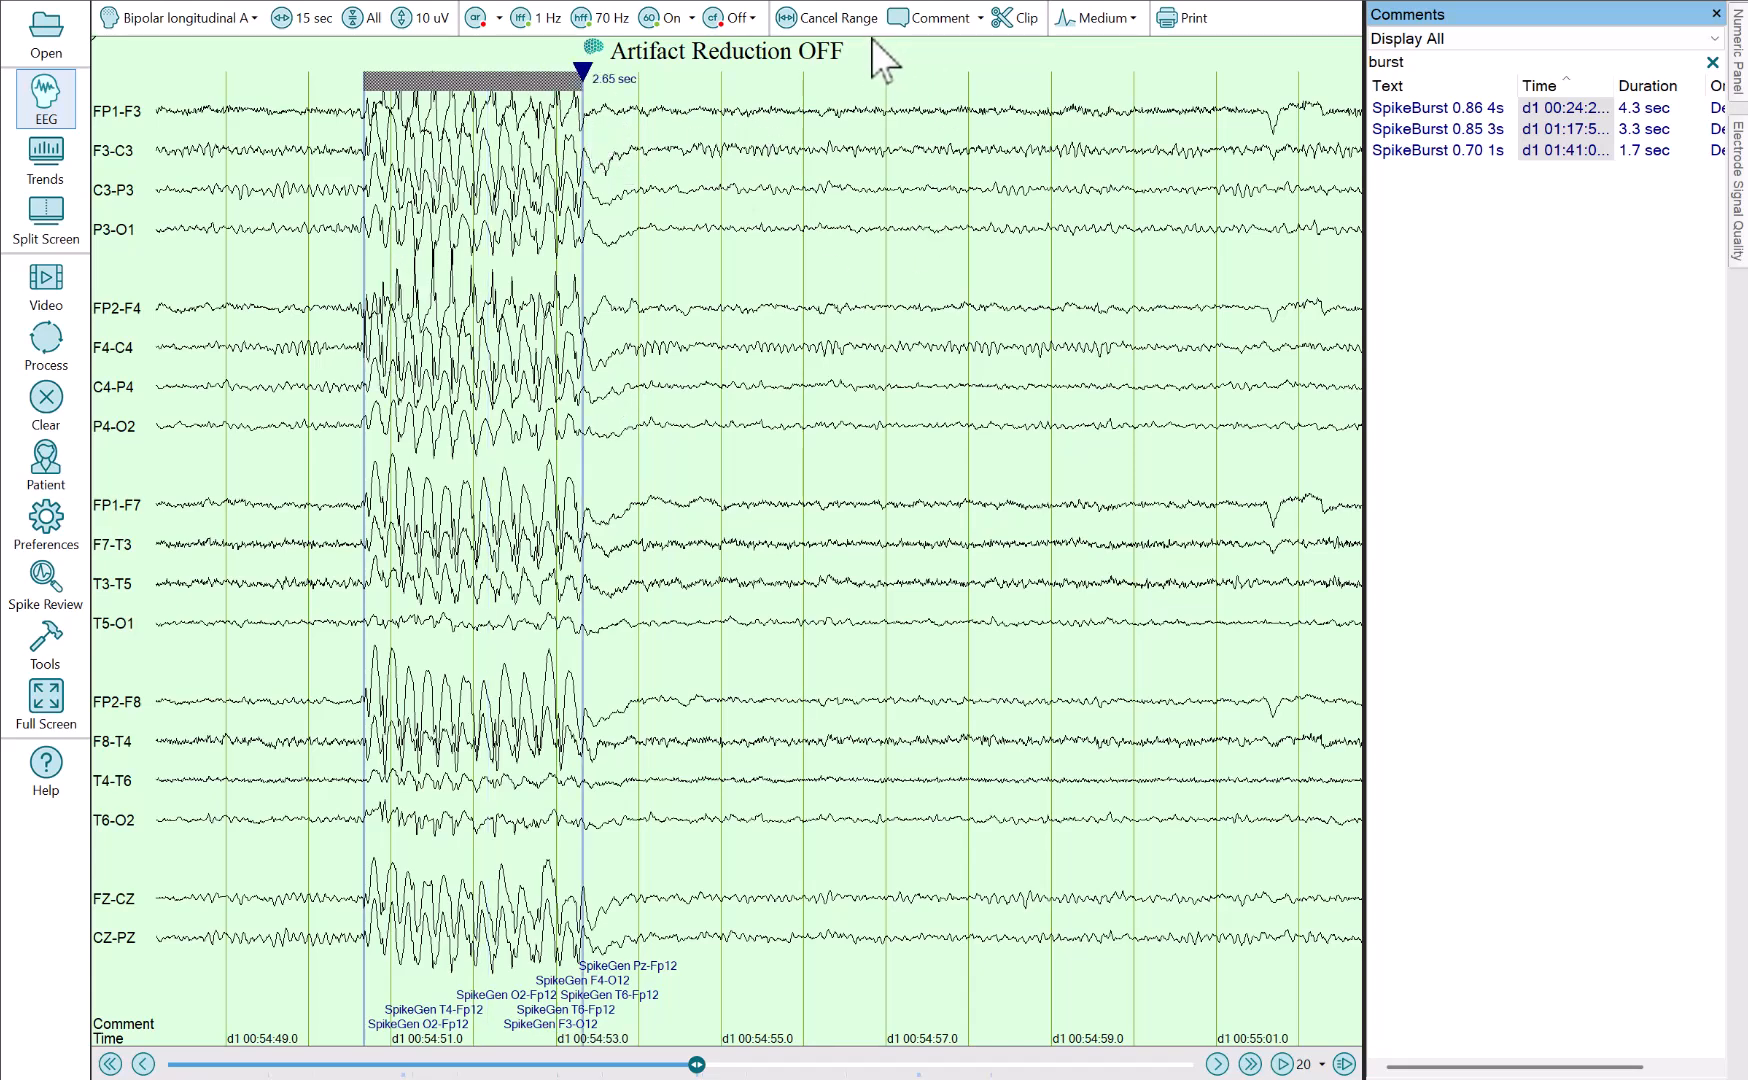
click(934, 20)
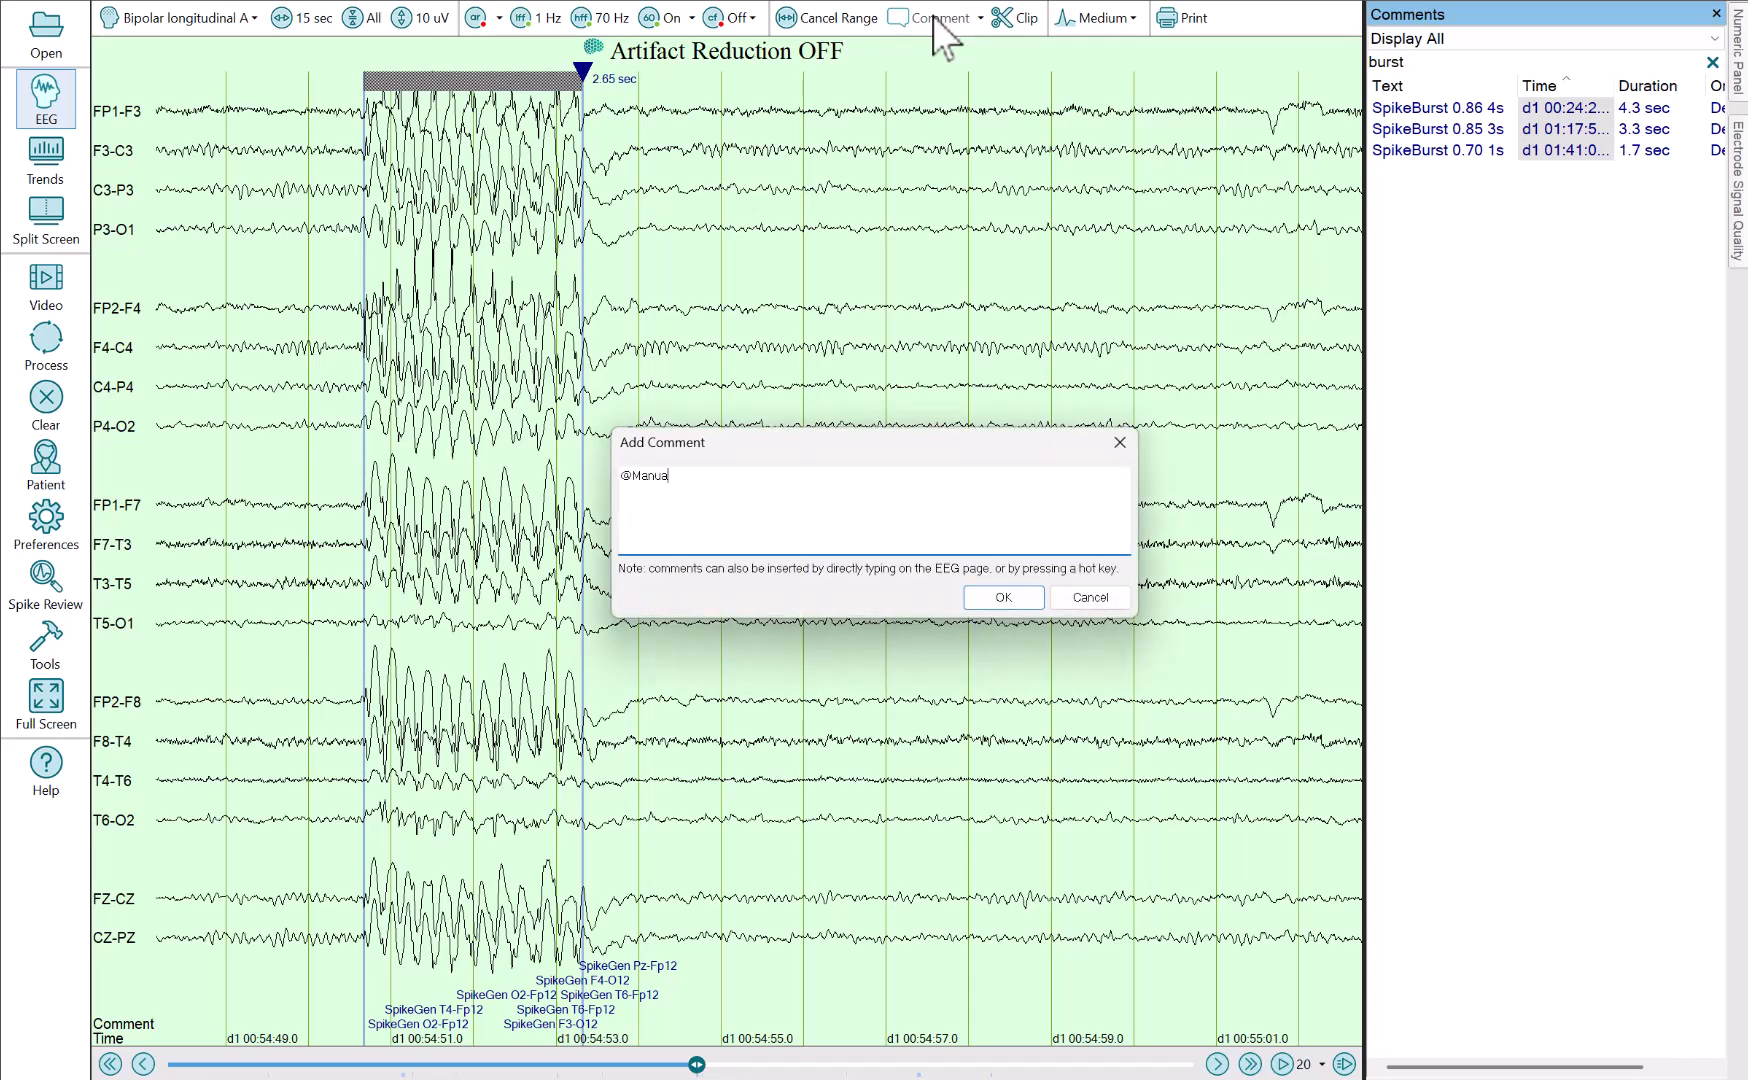
click(1003, 597)
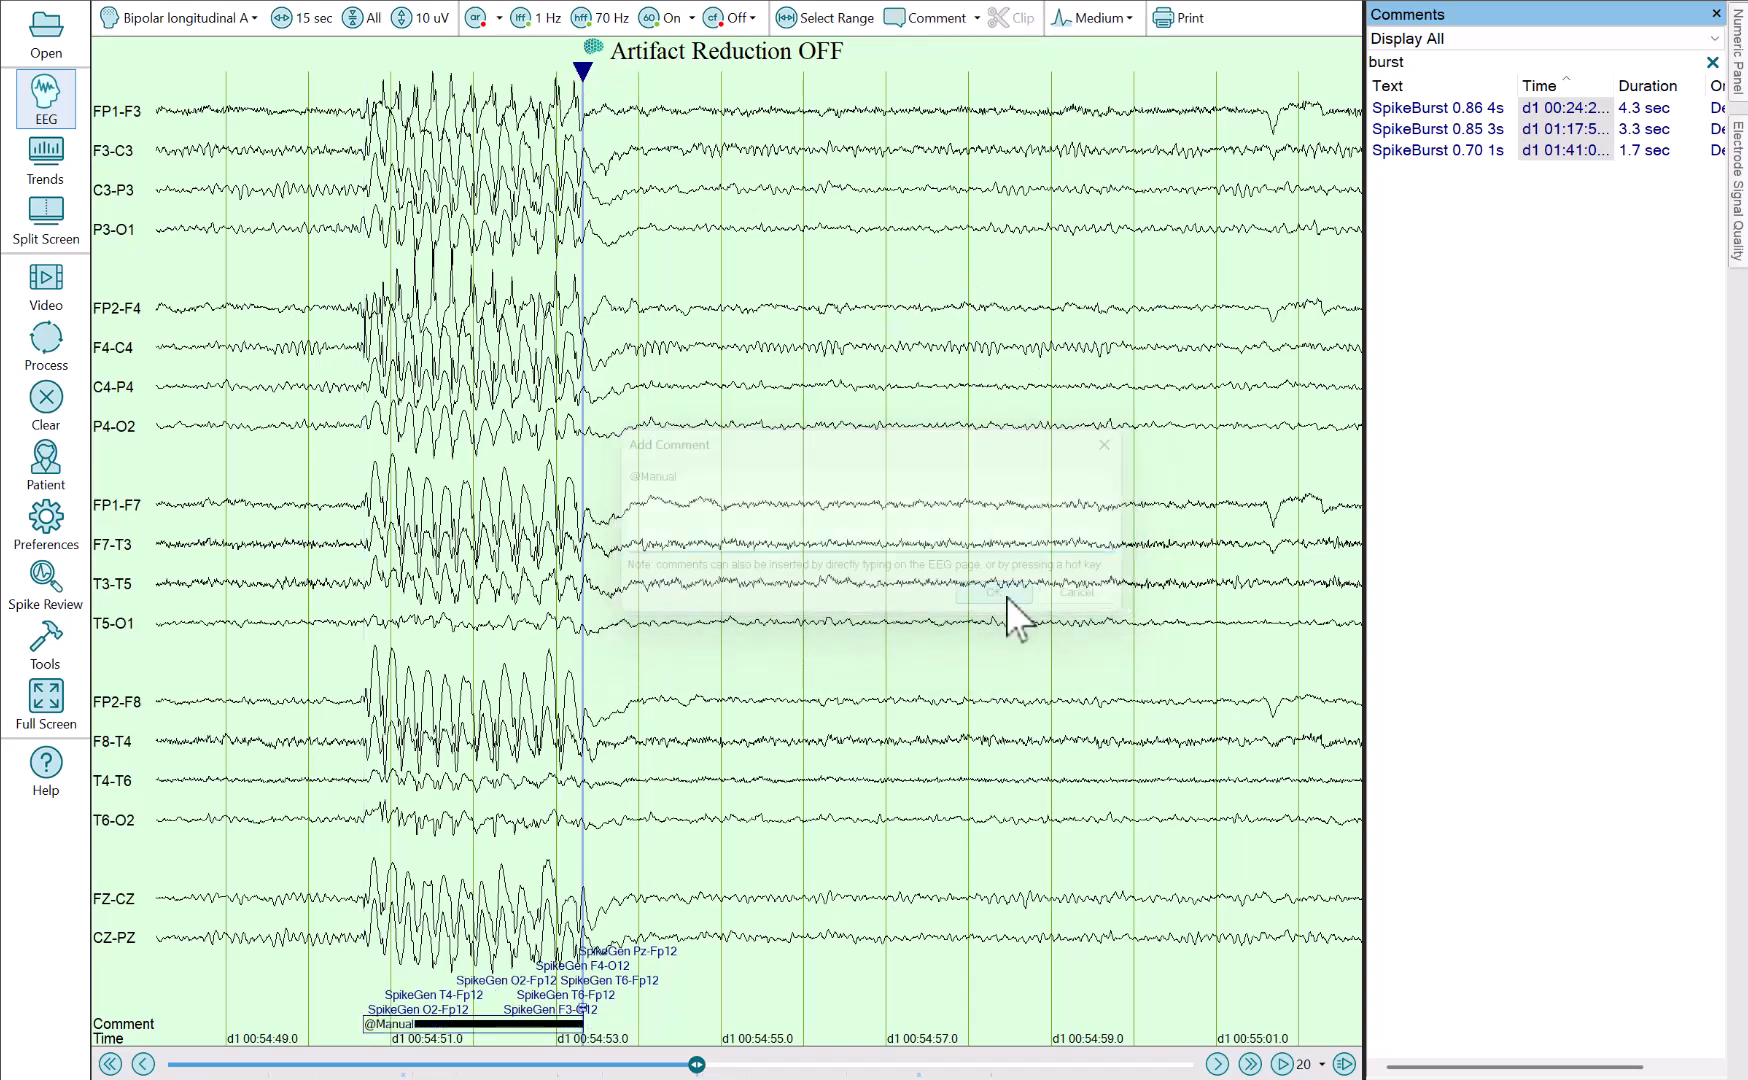
Return to the split view and filter the comments list by "manua"
click(48, 222)
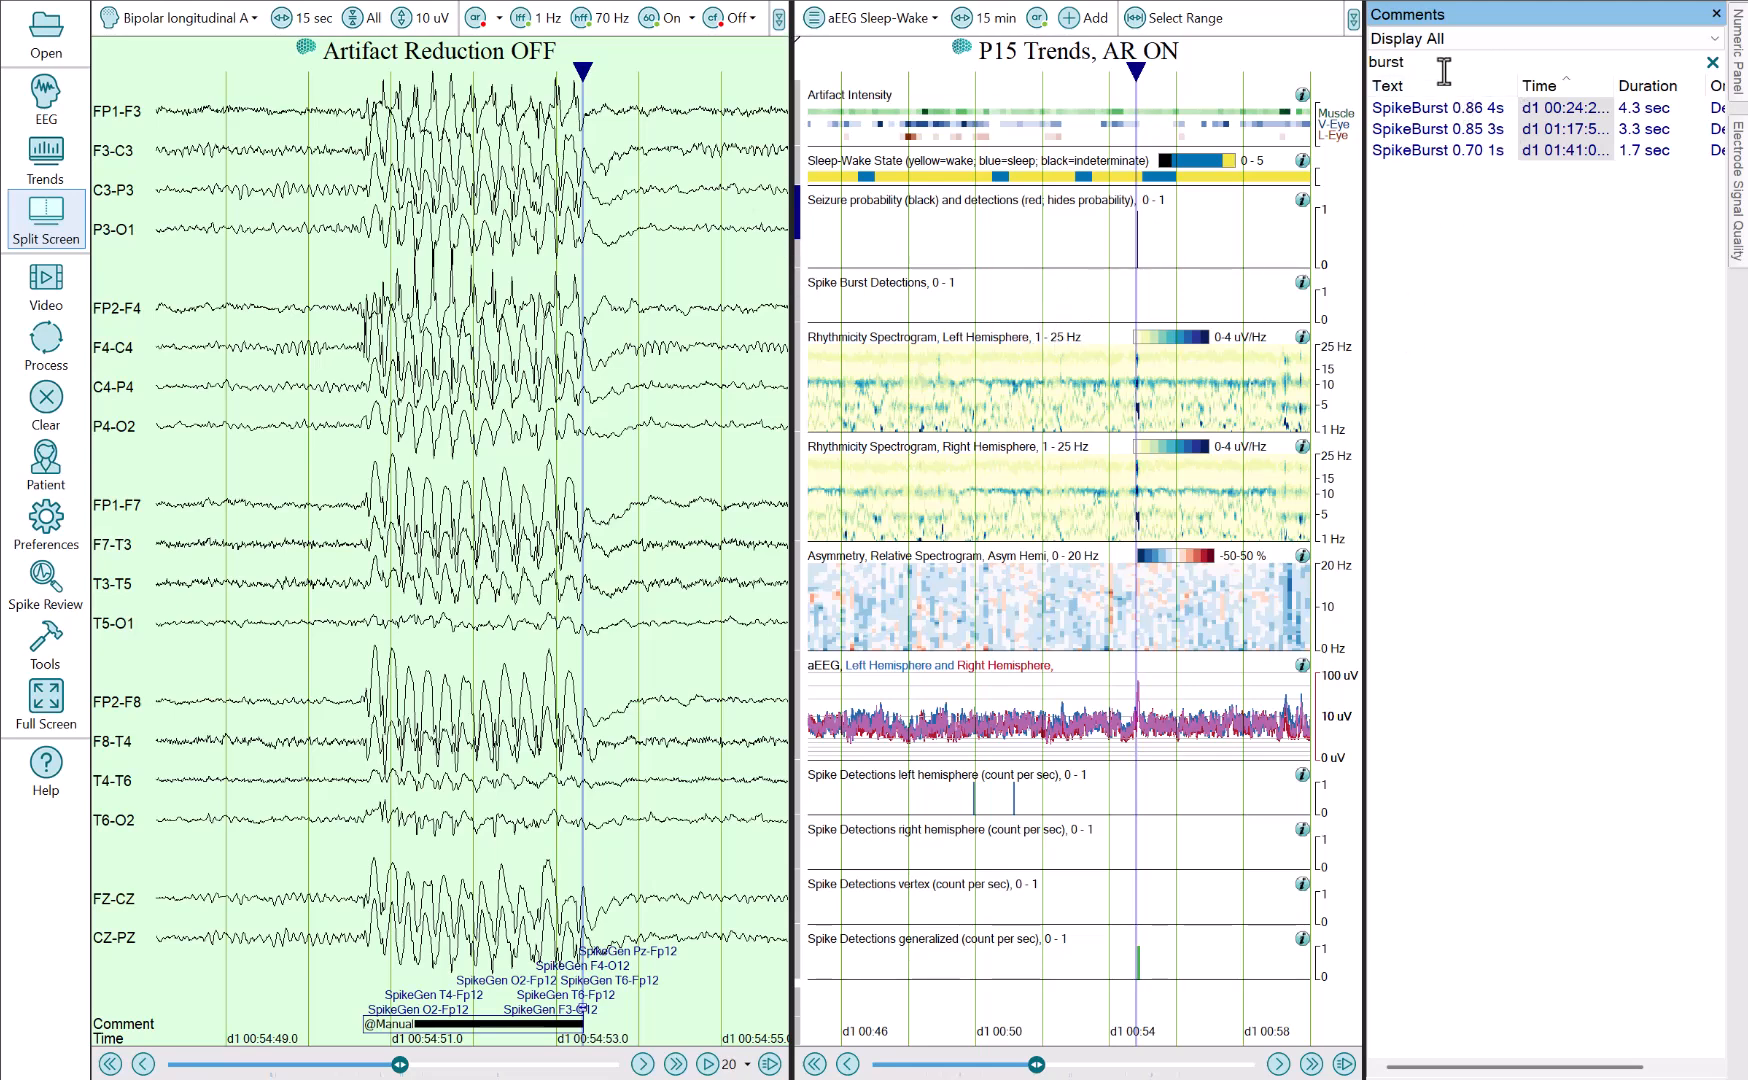
drag(1434, 68, 1232, 94)
text(manua)
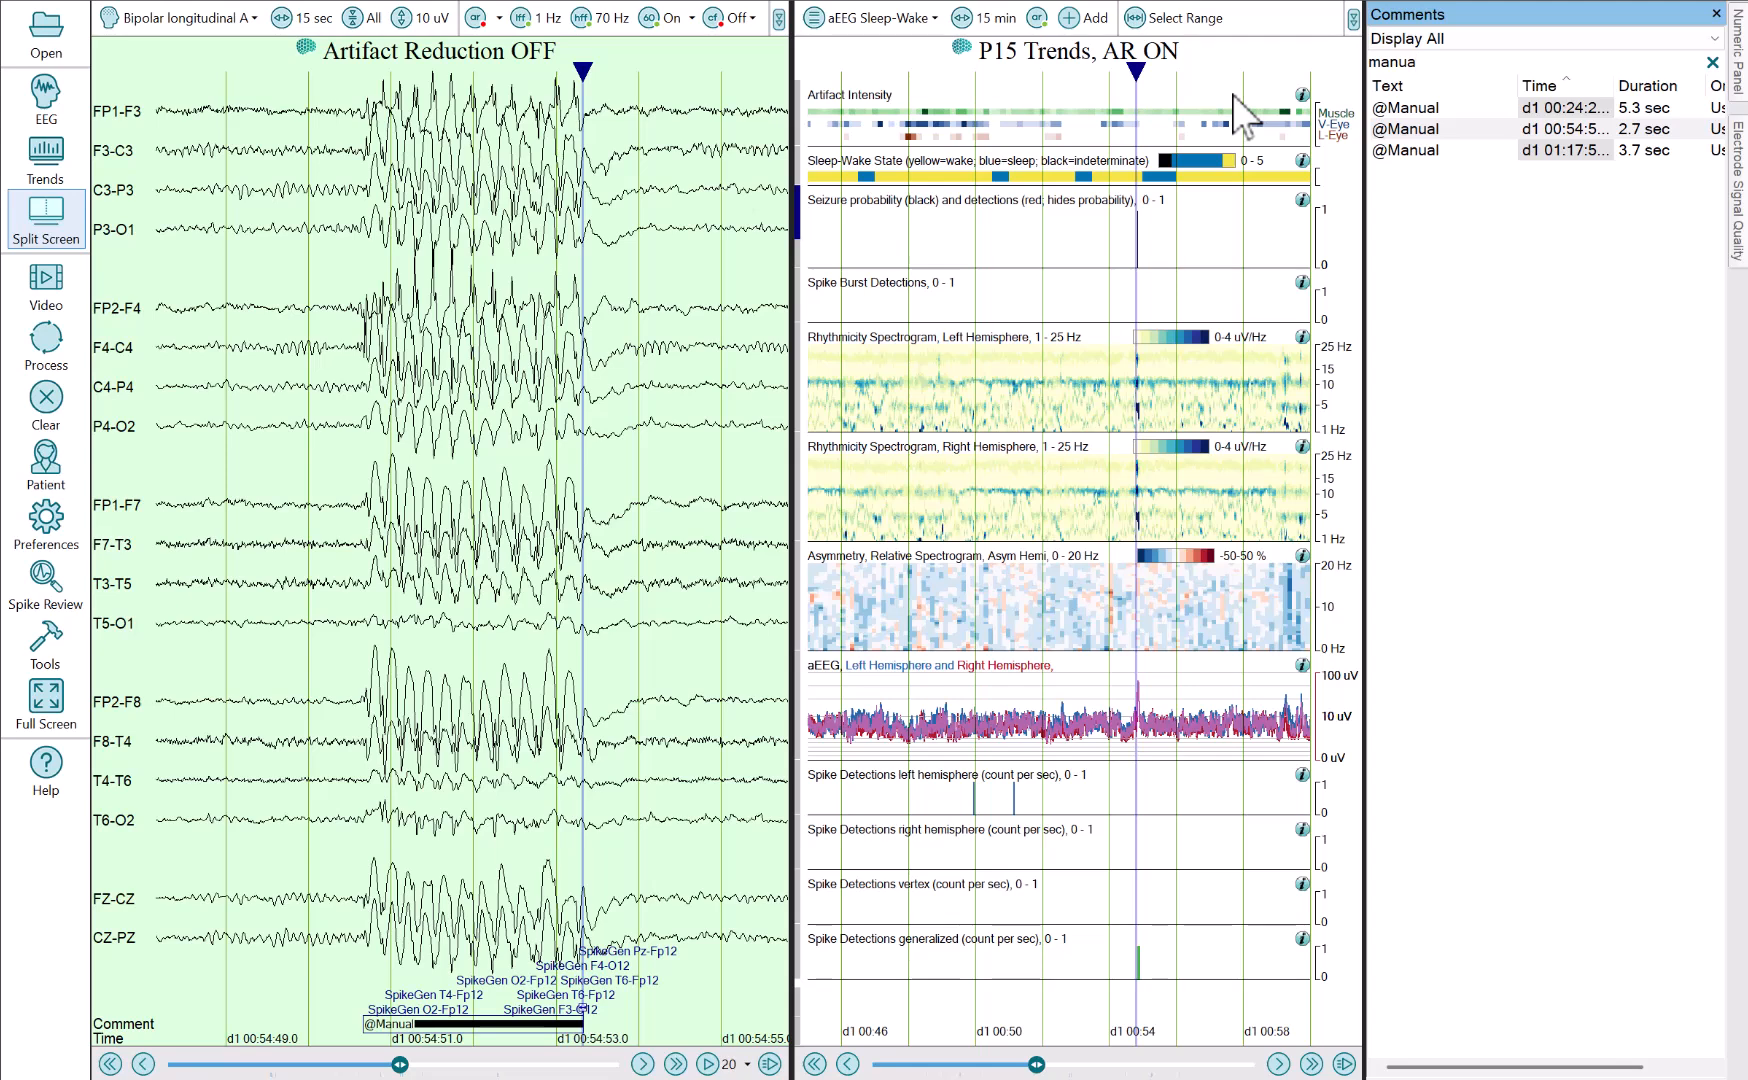
Copy the filtered comments table, switch to Excel and paste it into Sheet1 starting at cell A8
right_click(1426, 132)
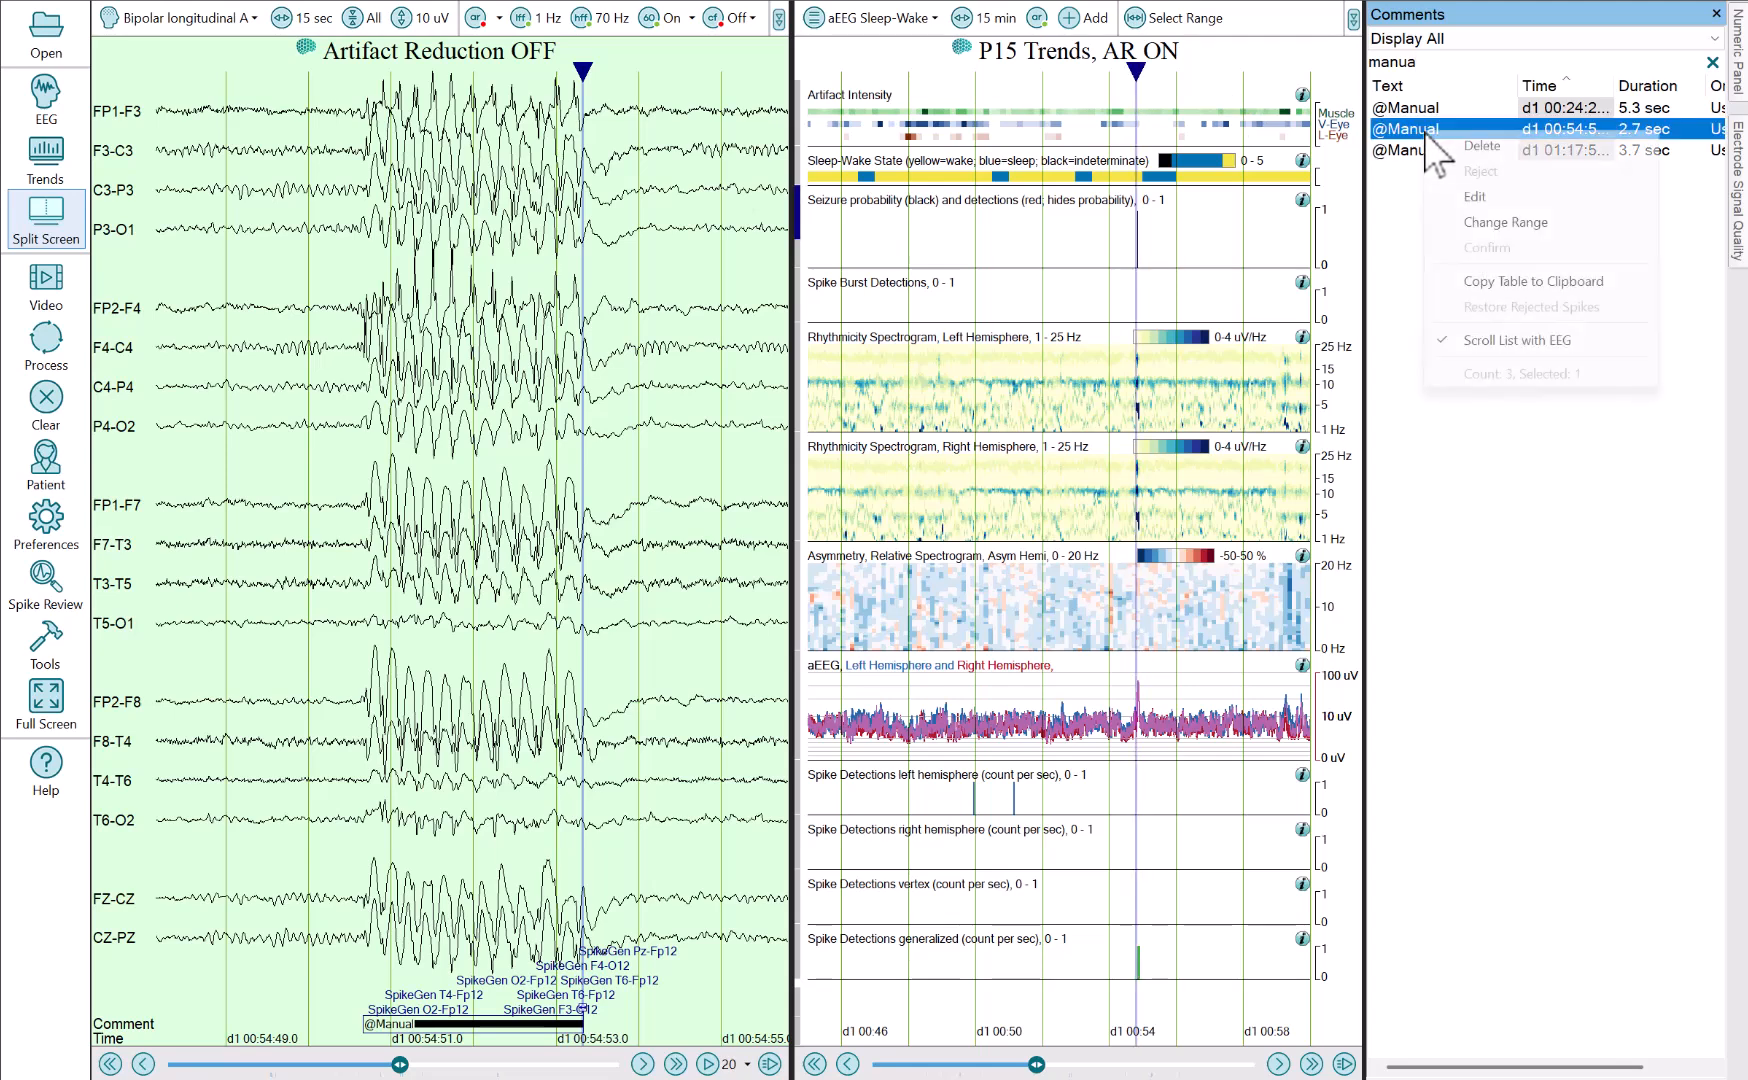
click(1508, 282)
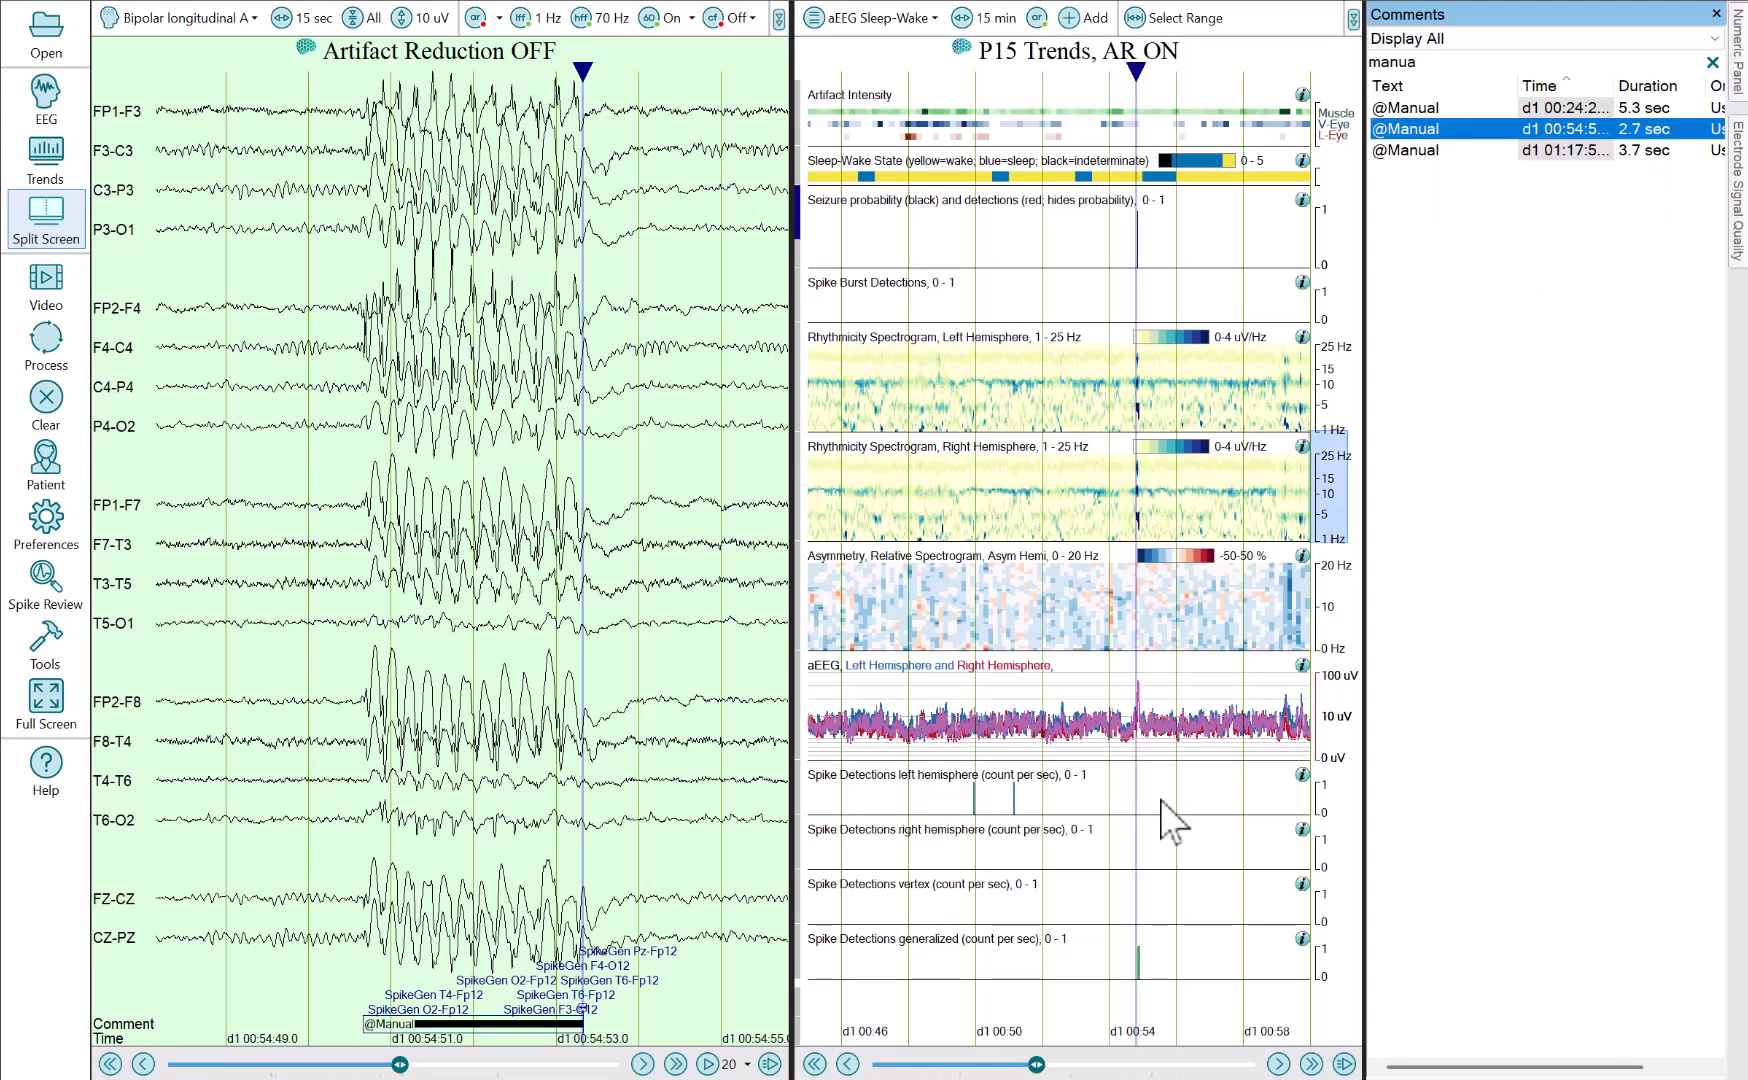
click(907, 1078)
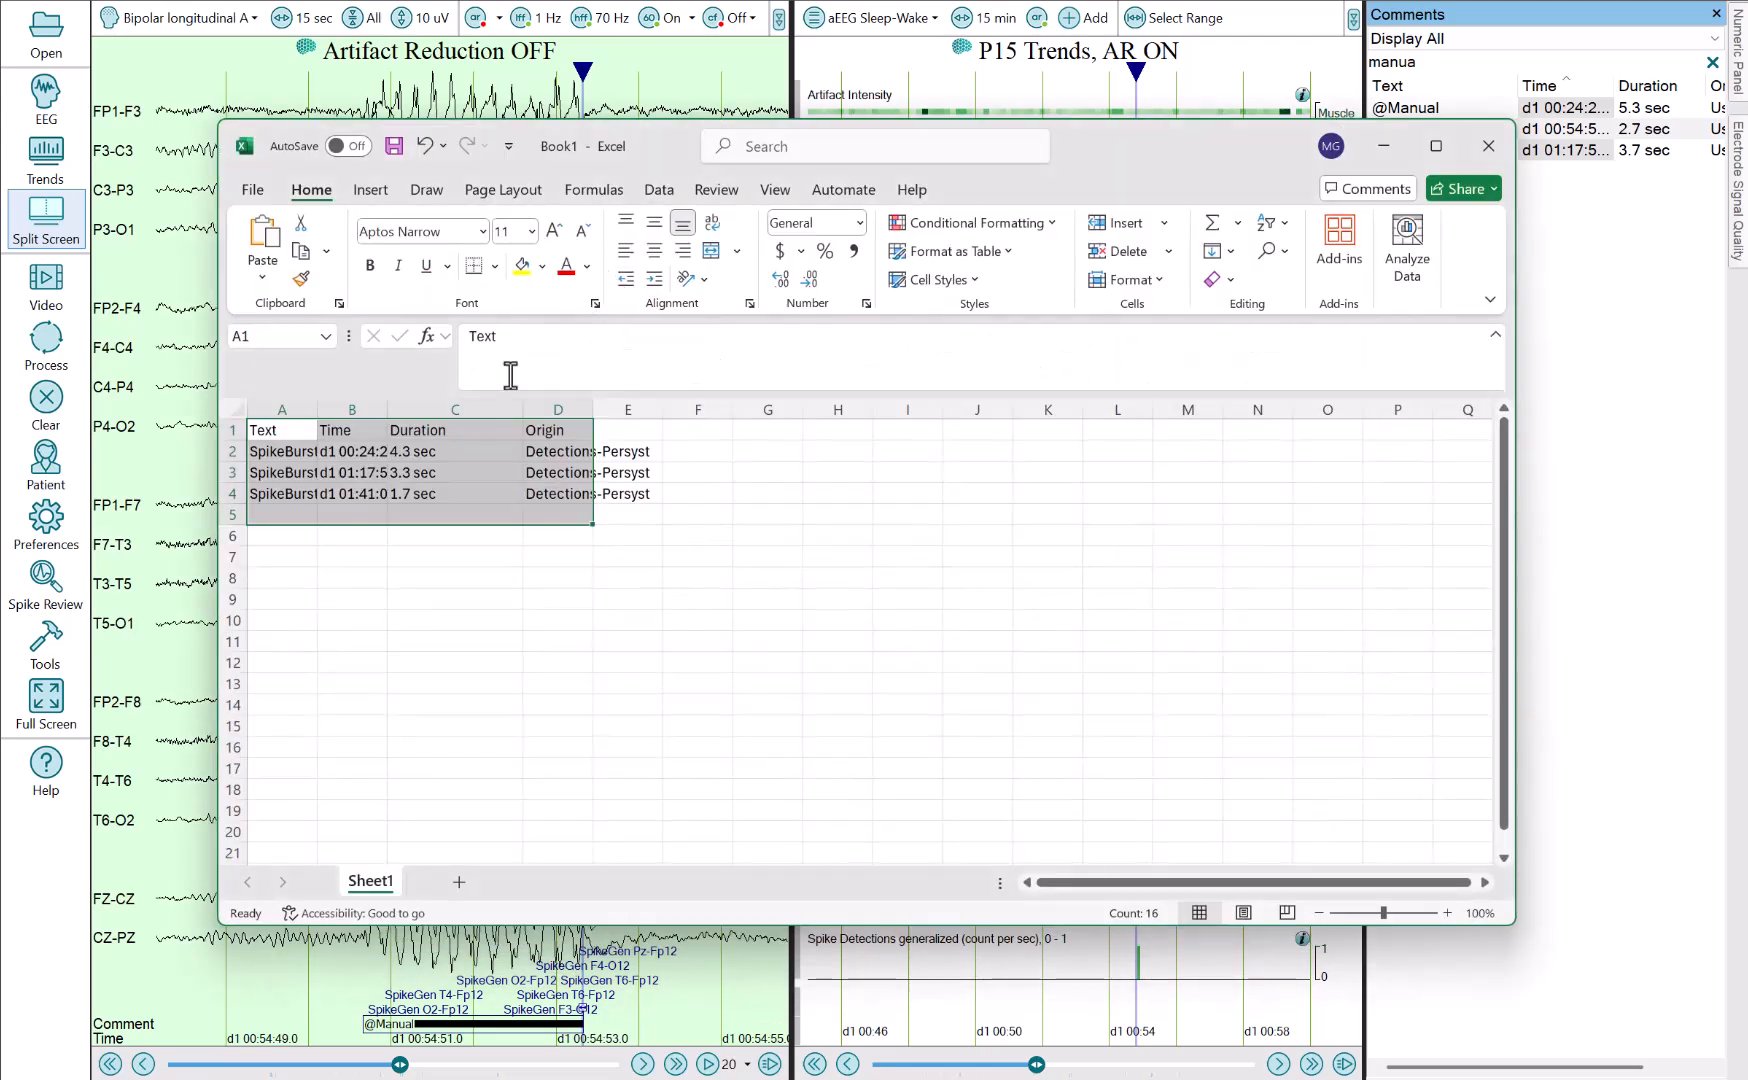
click(312, 577)
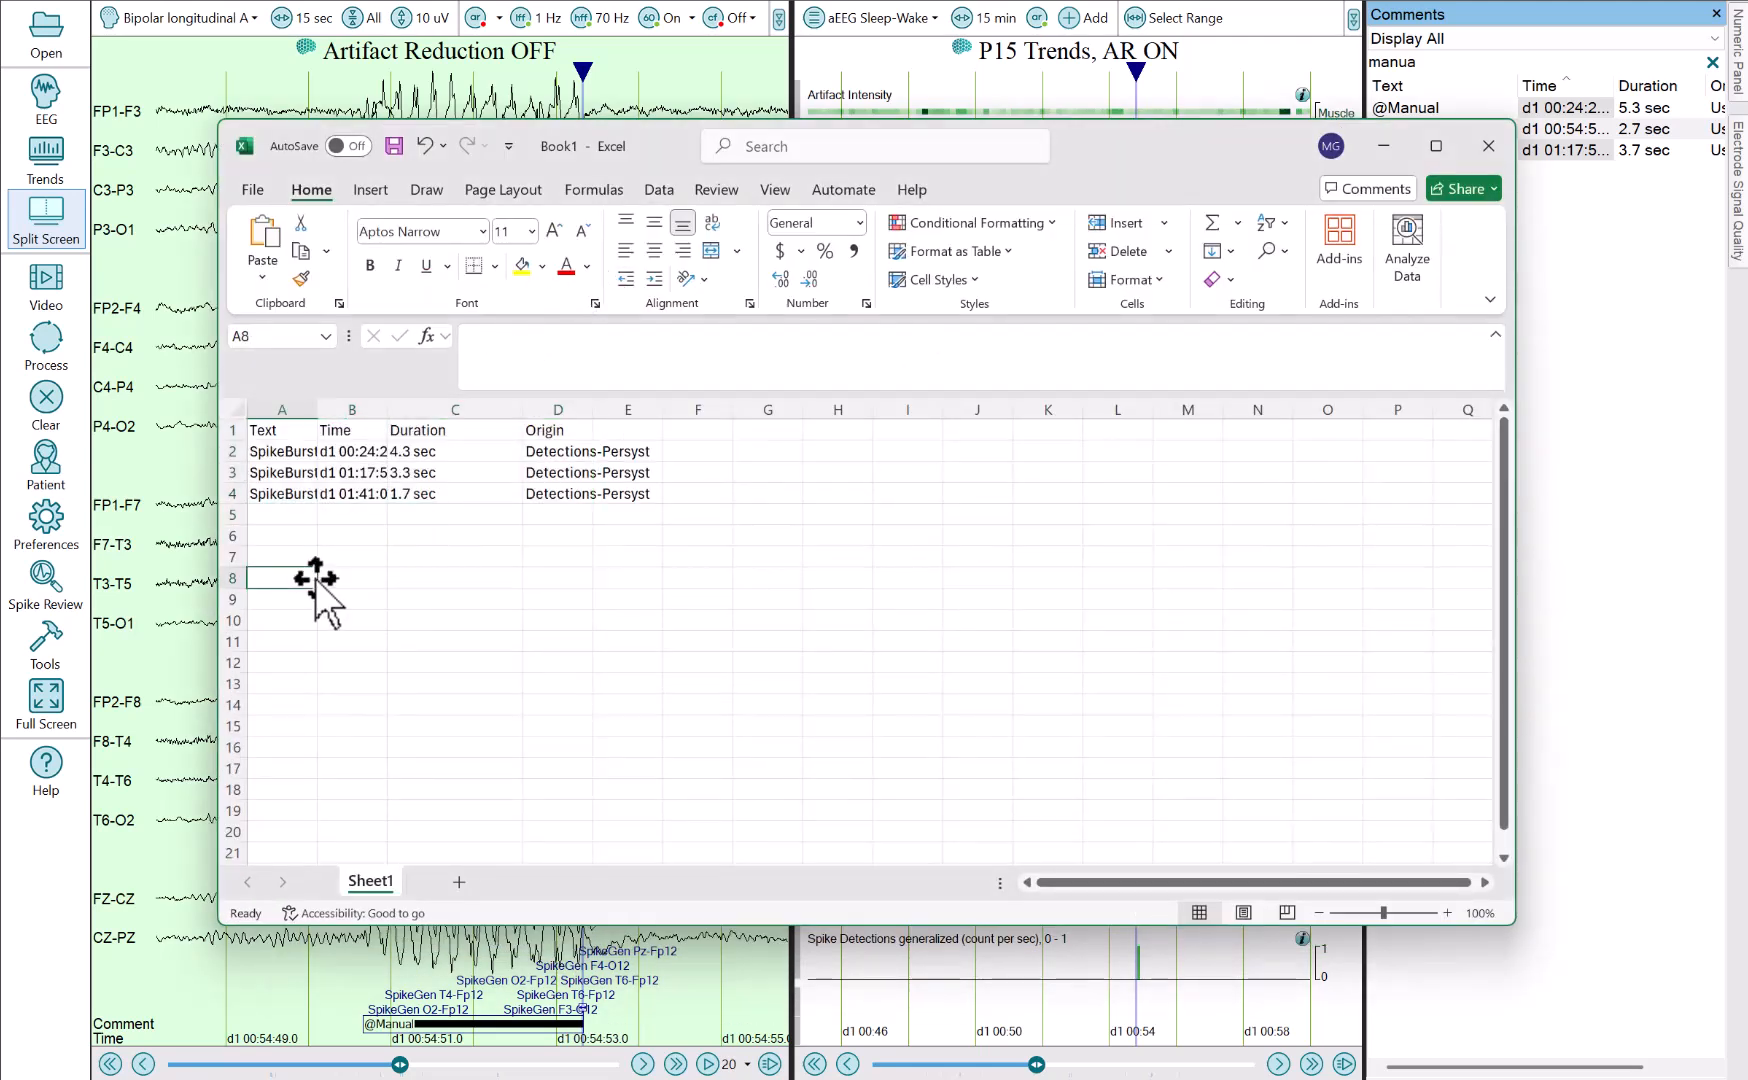
text(Text	Time	Duration	Origin @Manual	d1 00:24:2	5.3 sec	User-Persyst @Manual	d1 00:54:5	2.7 sec	User-Persyst @Manual	d1 01:17:5	3.7 sec	User-Persyst)
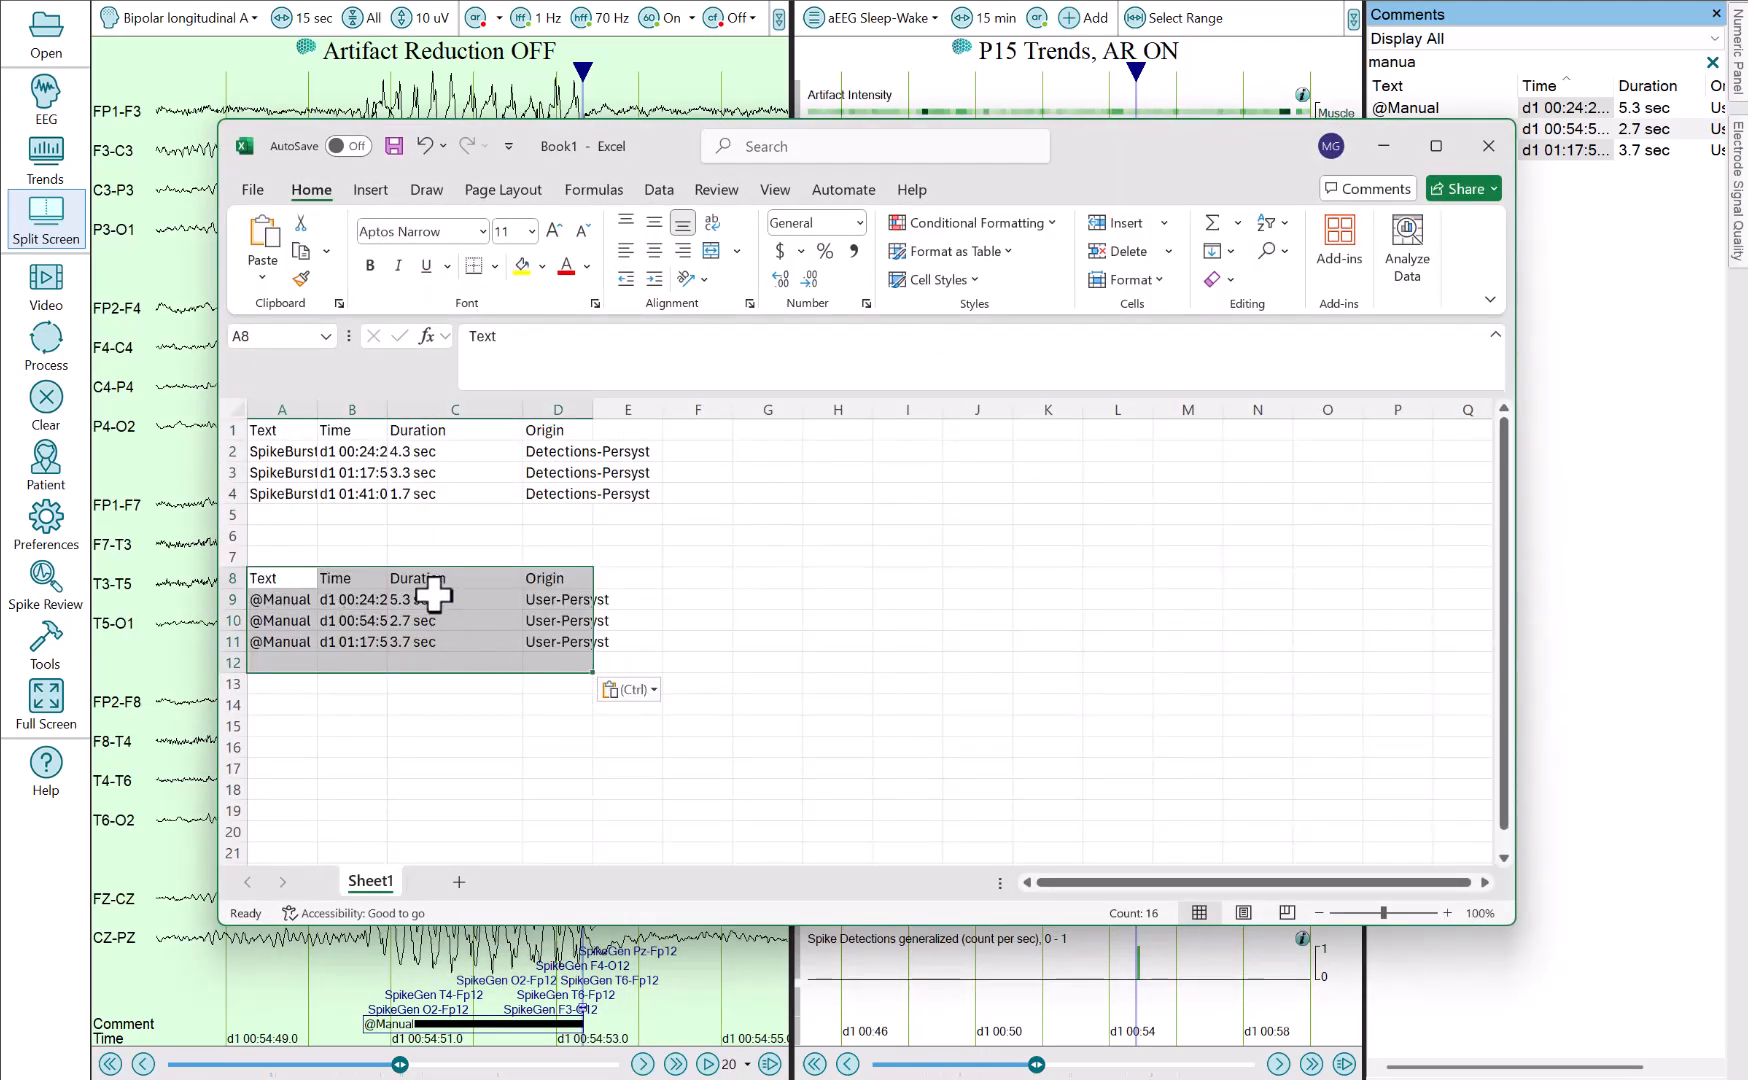